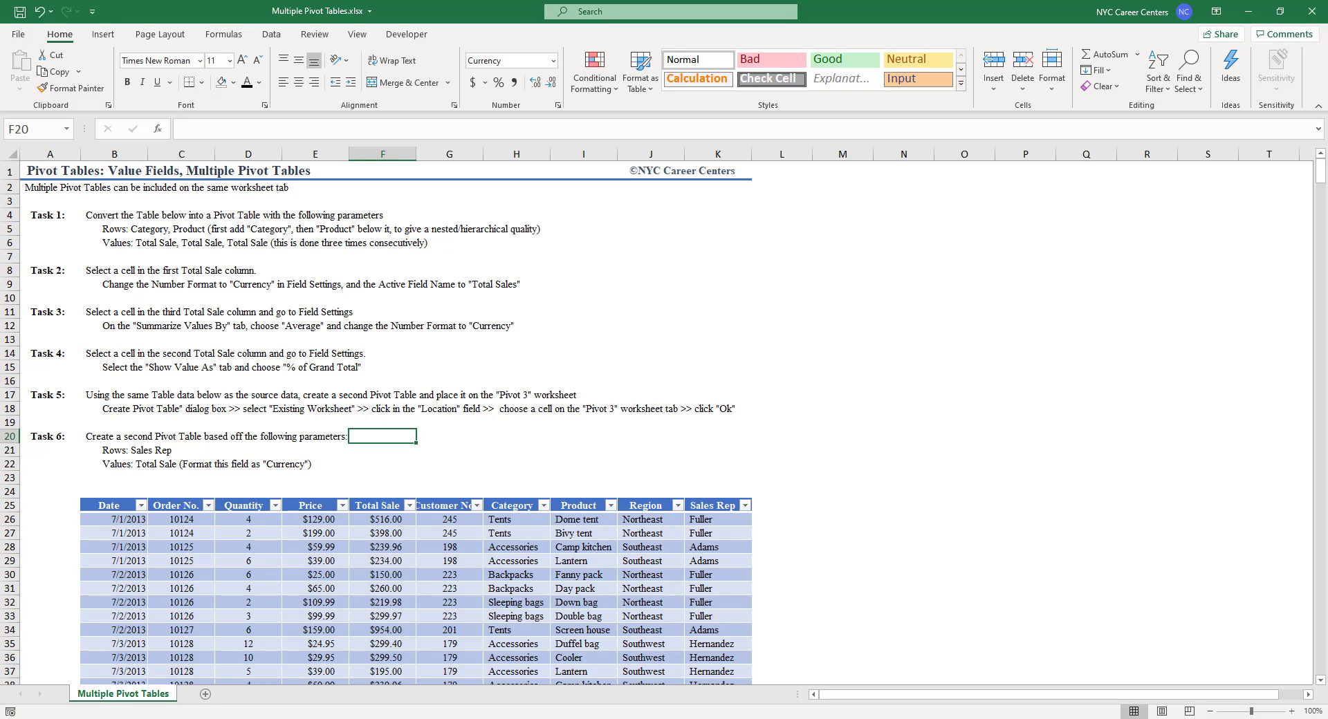
Create a PivotTable from the sales data table on a new worksheet
left_click(345, 600)
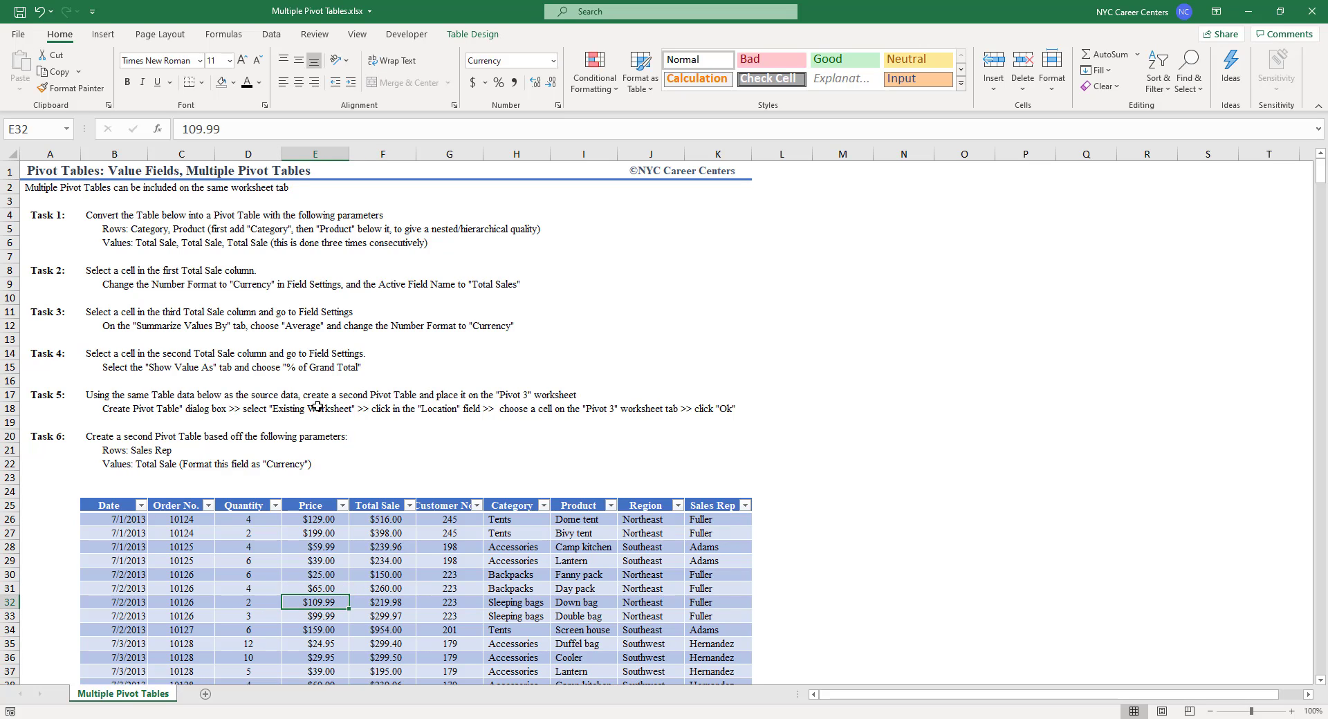
left_click(105, 36)
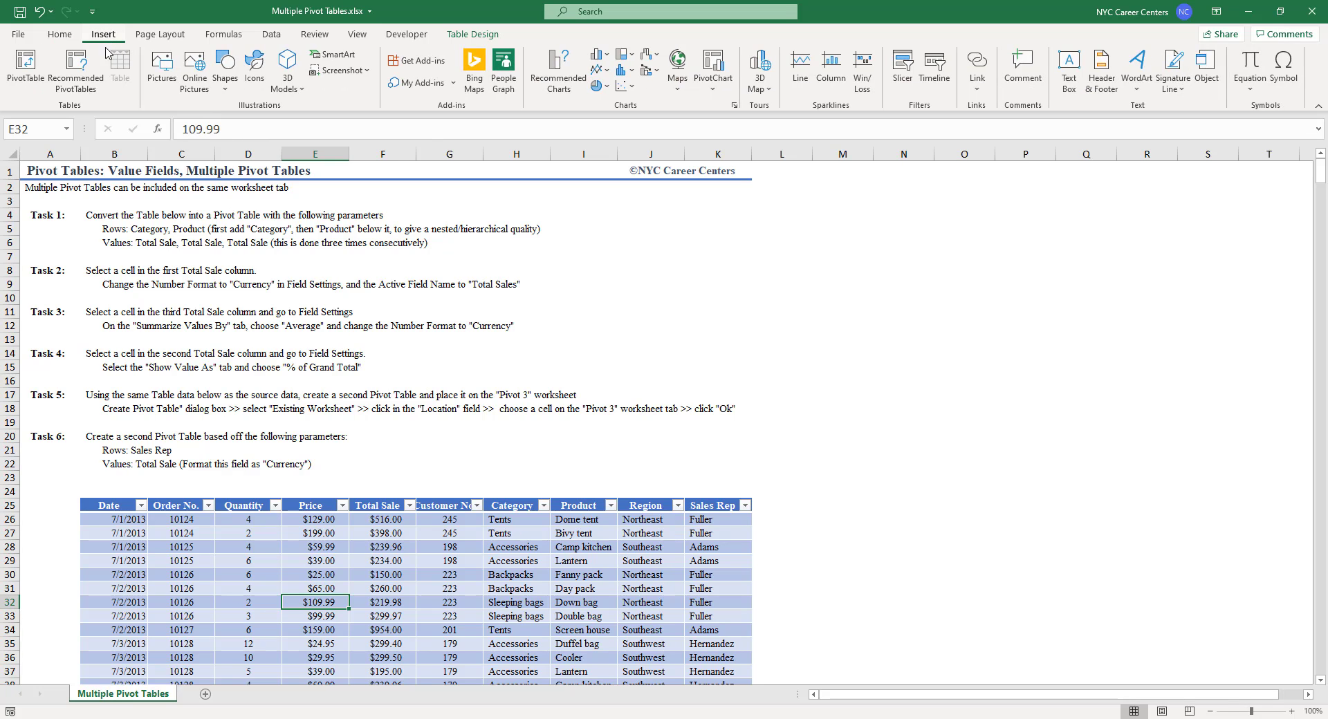
left_click(23, 78)
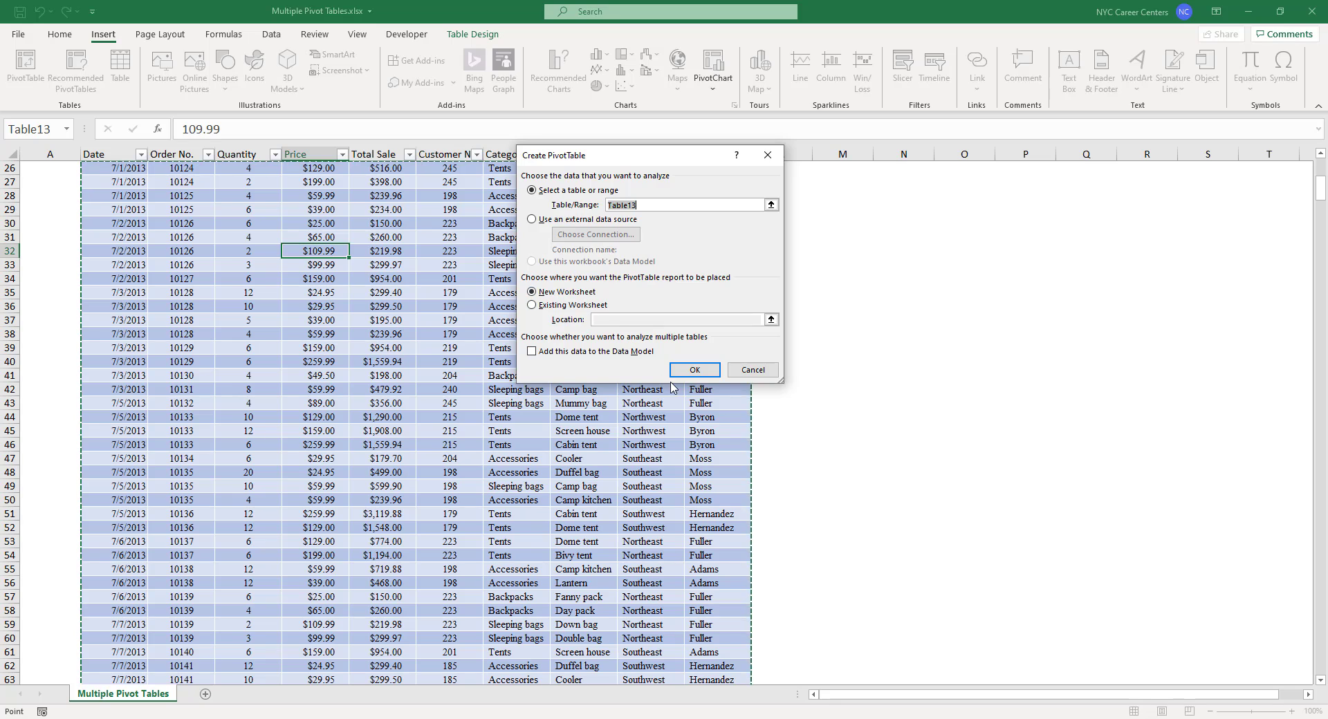
left_click(696, 371)
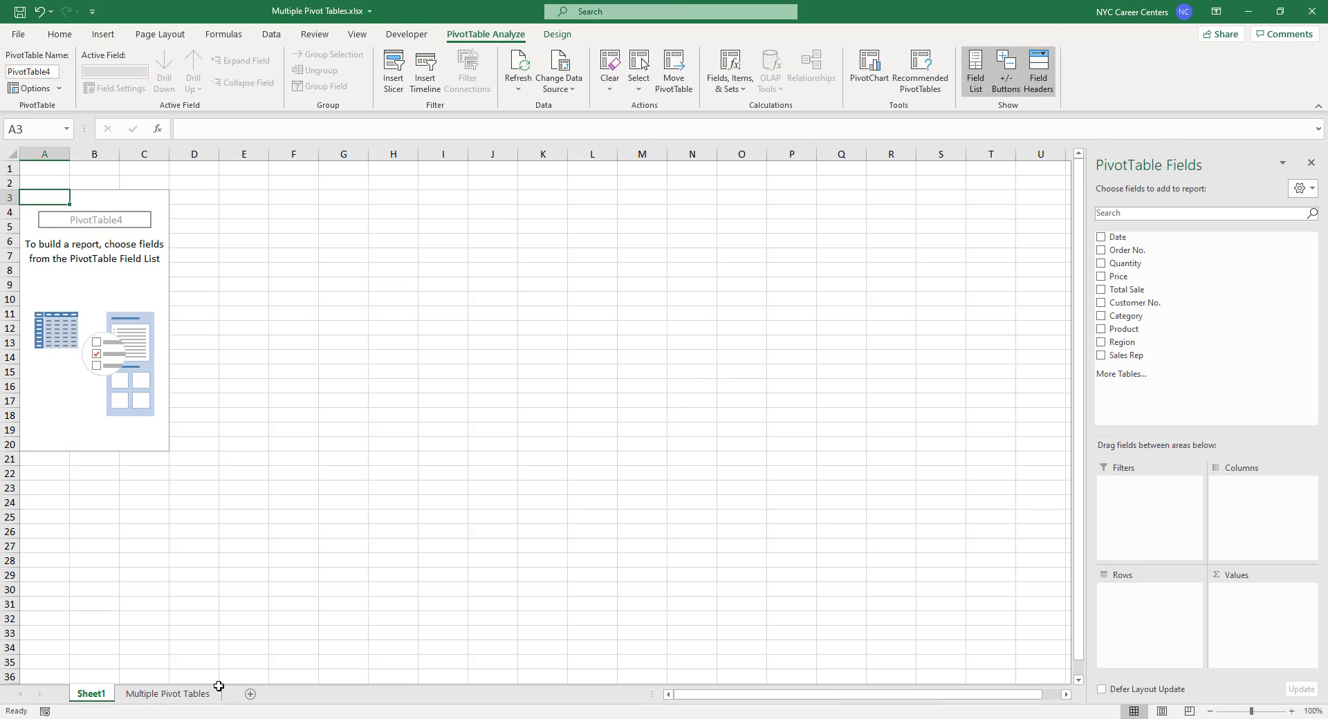
Rename the new PivotTable worksheet as "Pivot 2"
right_click(95, 695)
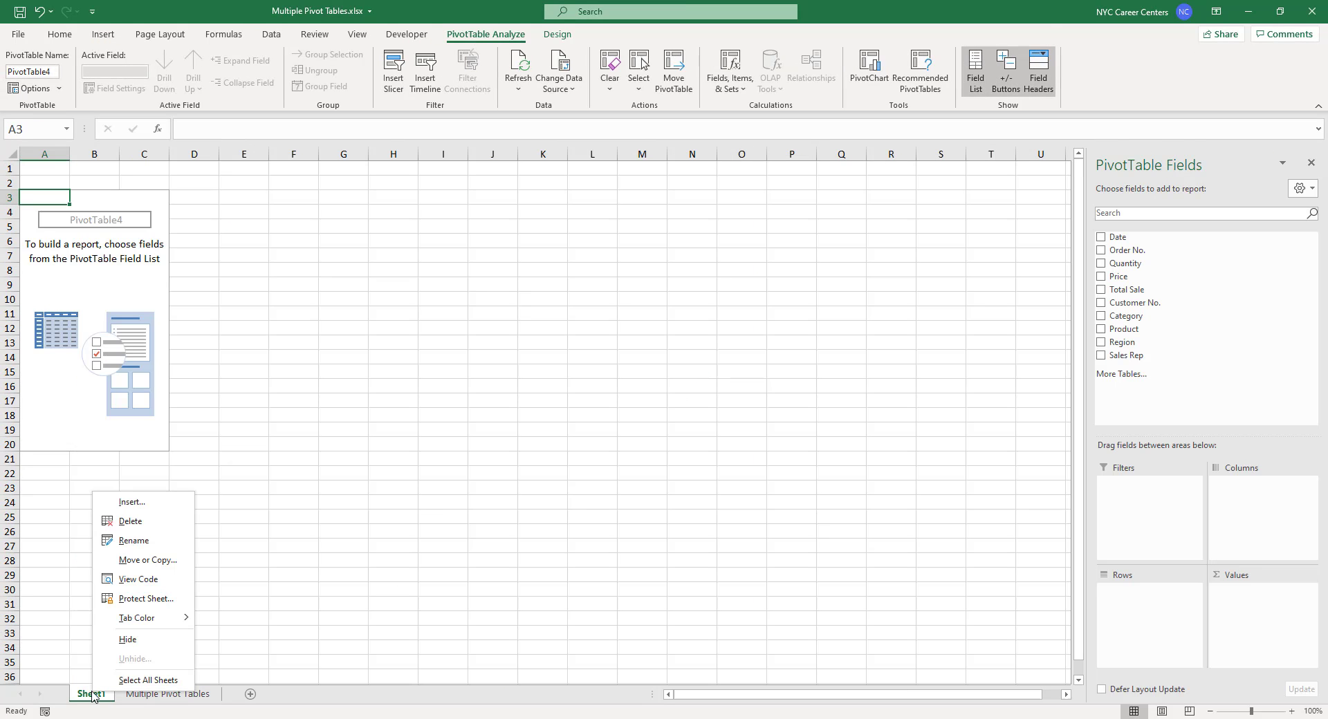
left_click(131, 542)
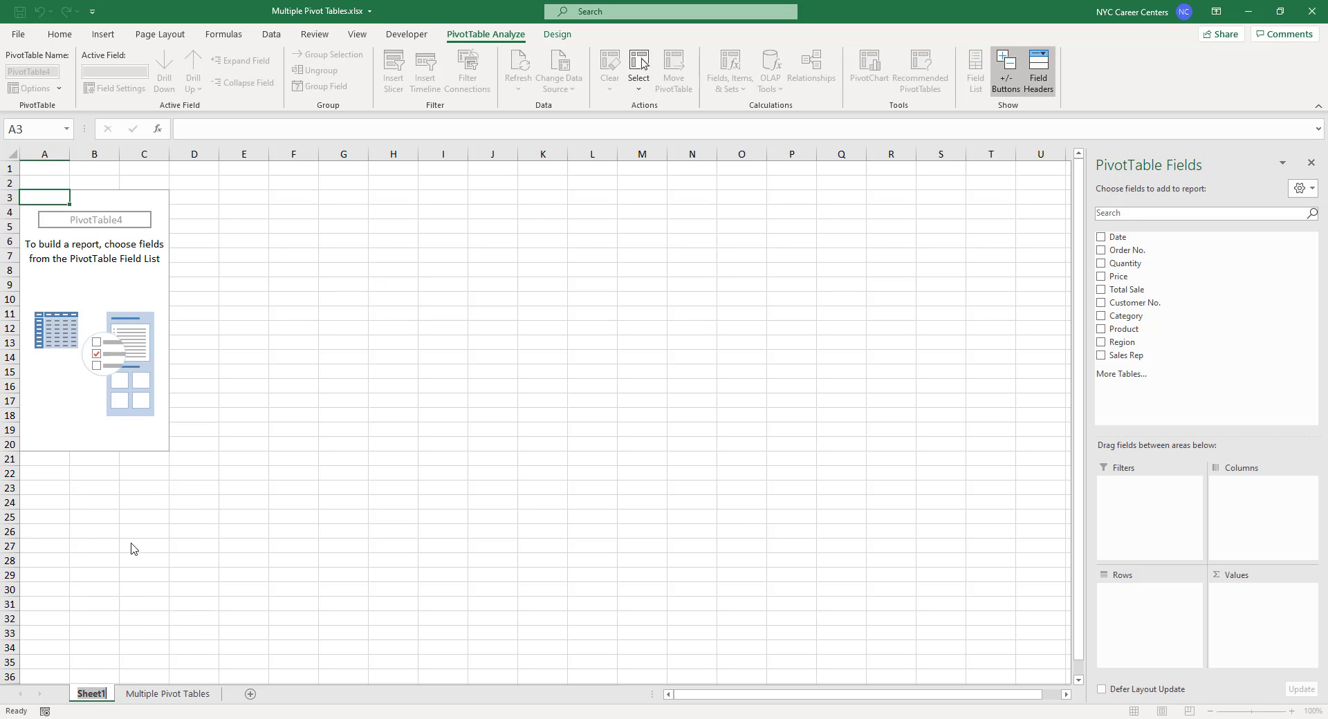
type("Pivot")
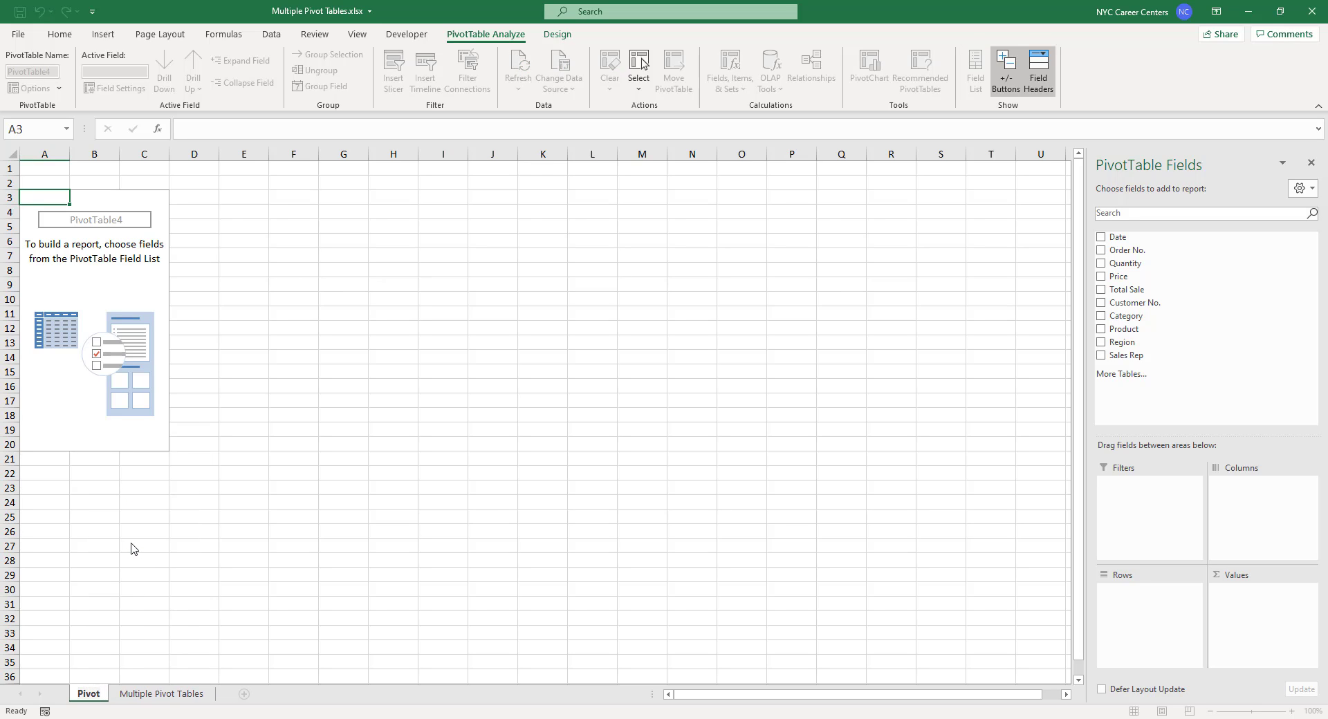
type(" 2")
key("Return")
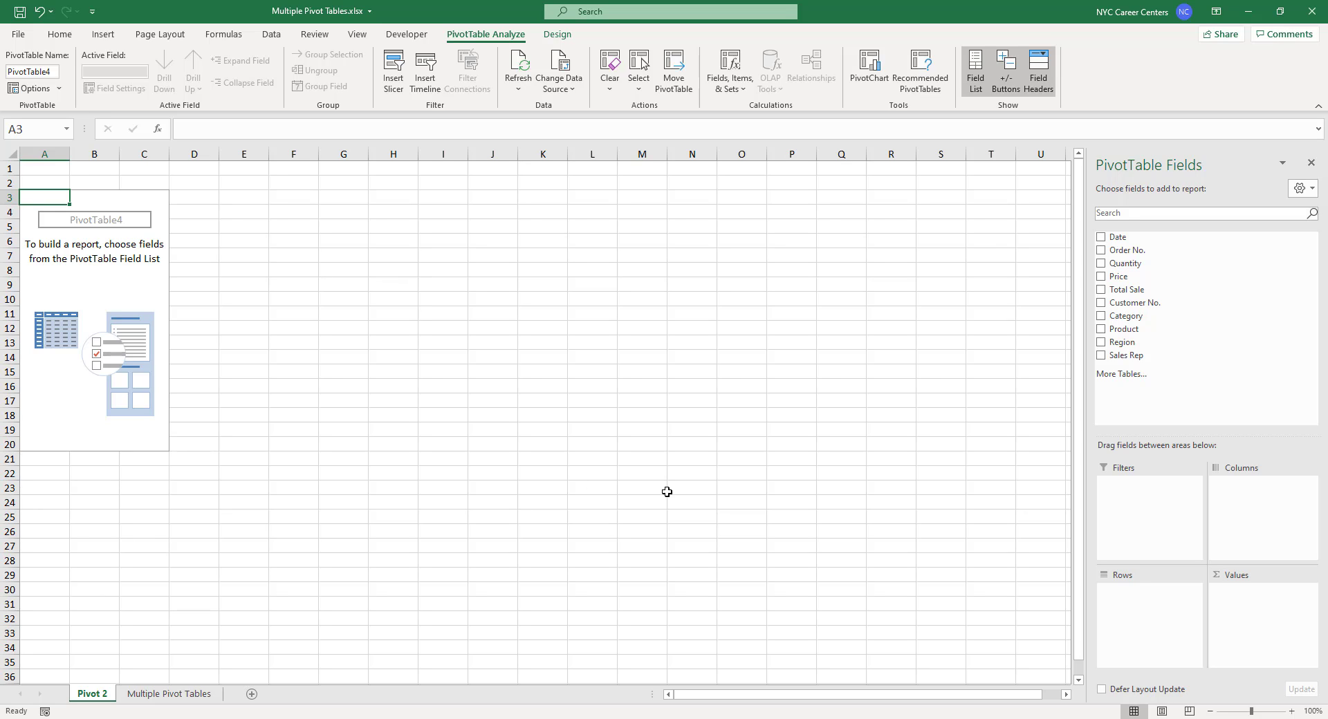
Add Category and Product as nested row fields and add Total Sale three times as a value field
left_click(1101, 319)
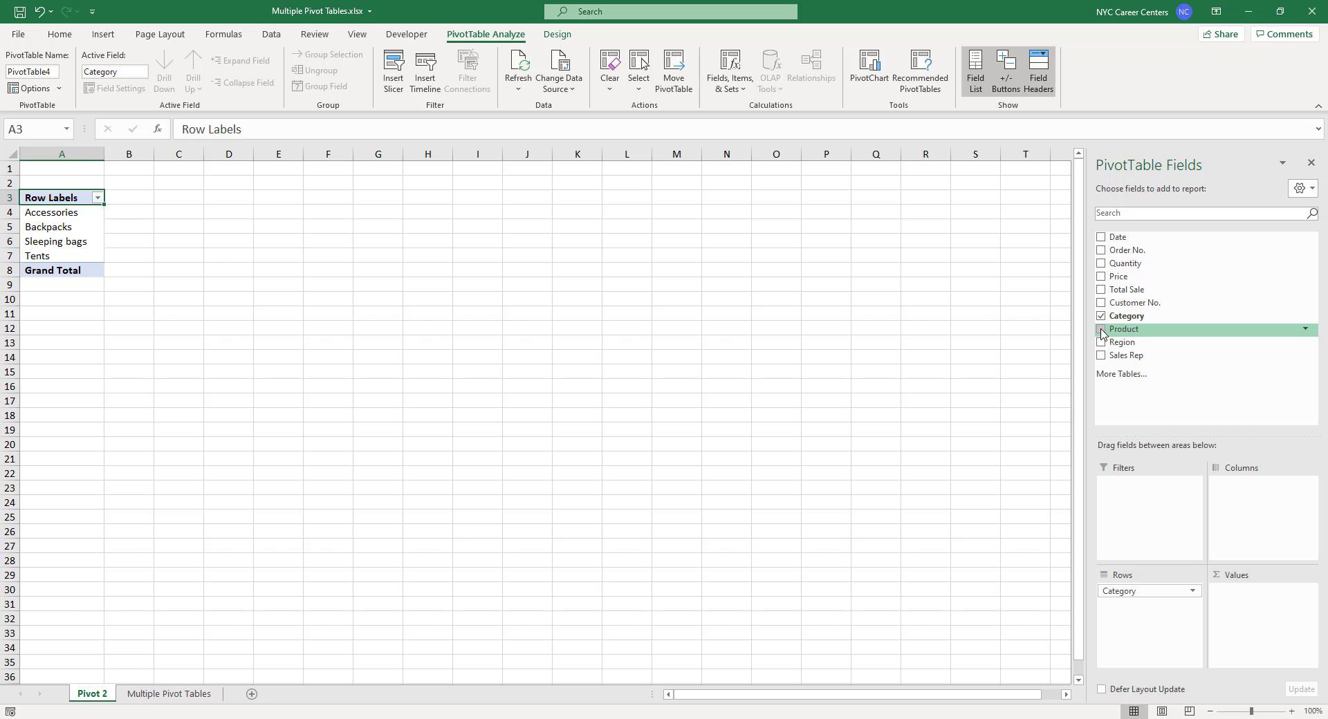
left_click(1101, 330)
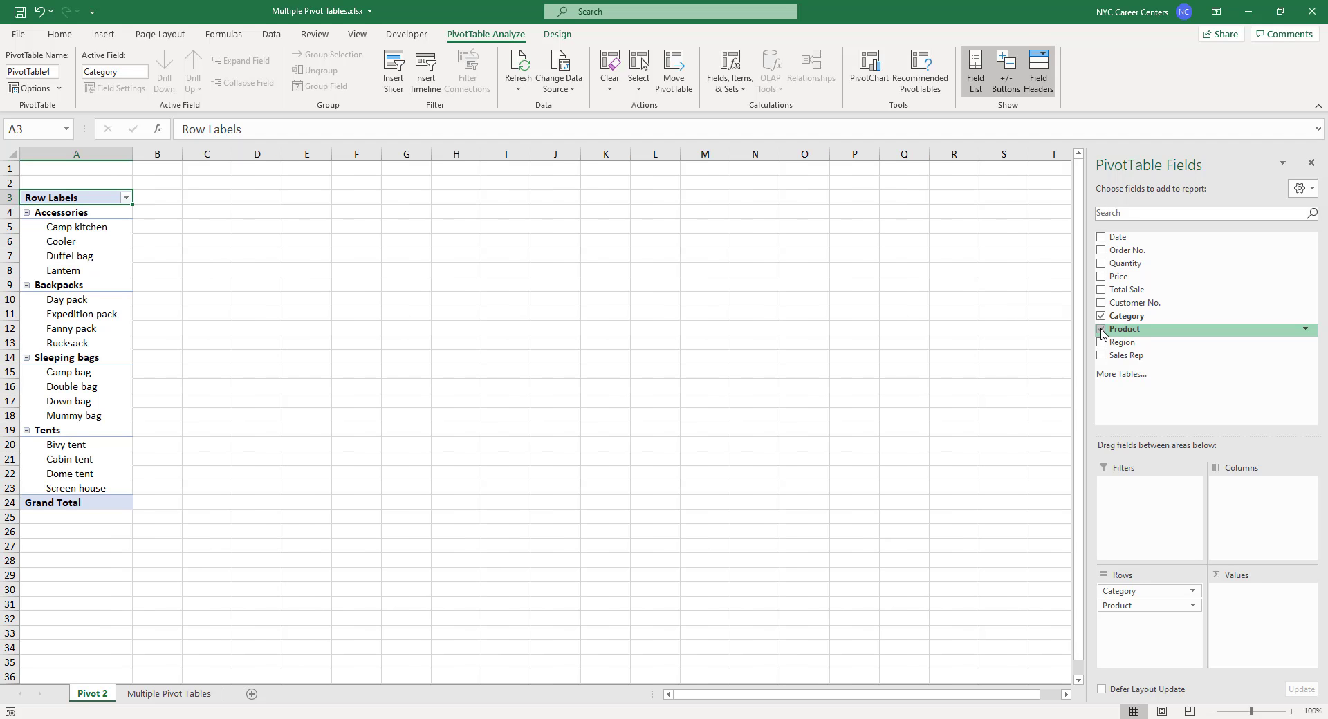
left_click(1102, 290)
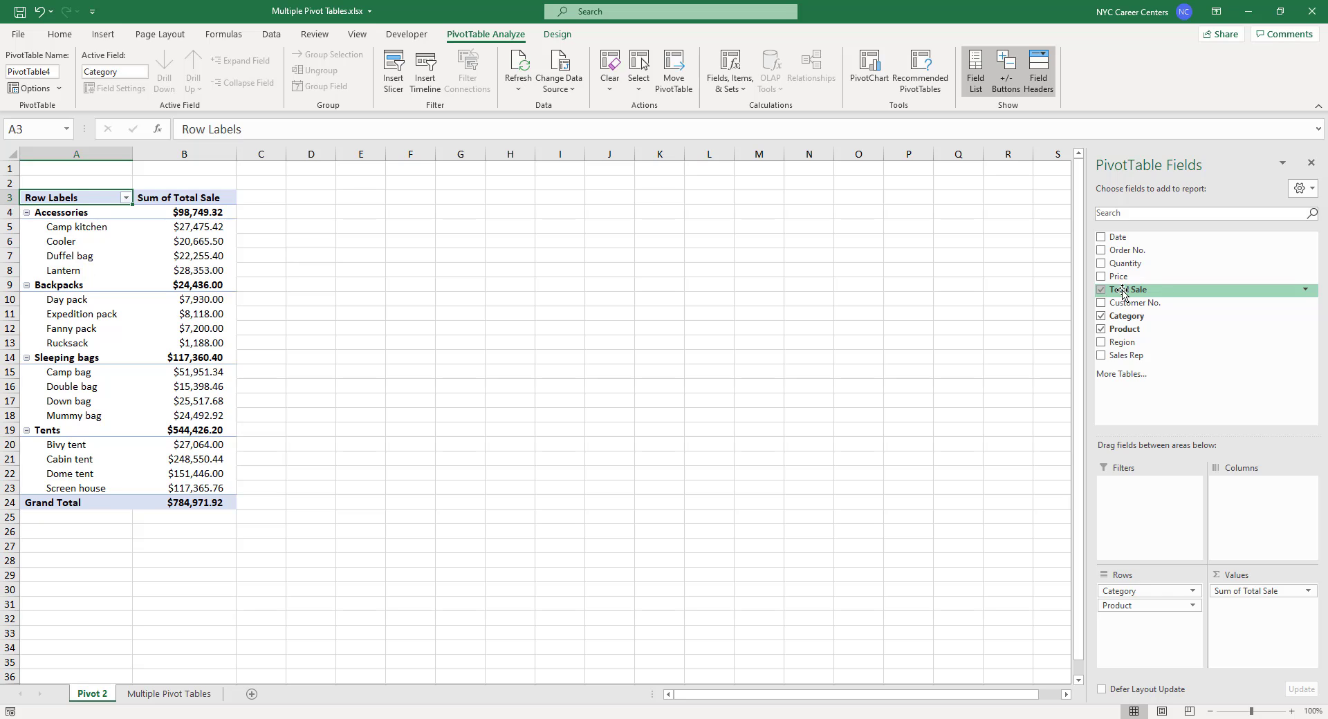
left_click_drag(1122, 292, 1250, 616)
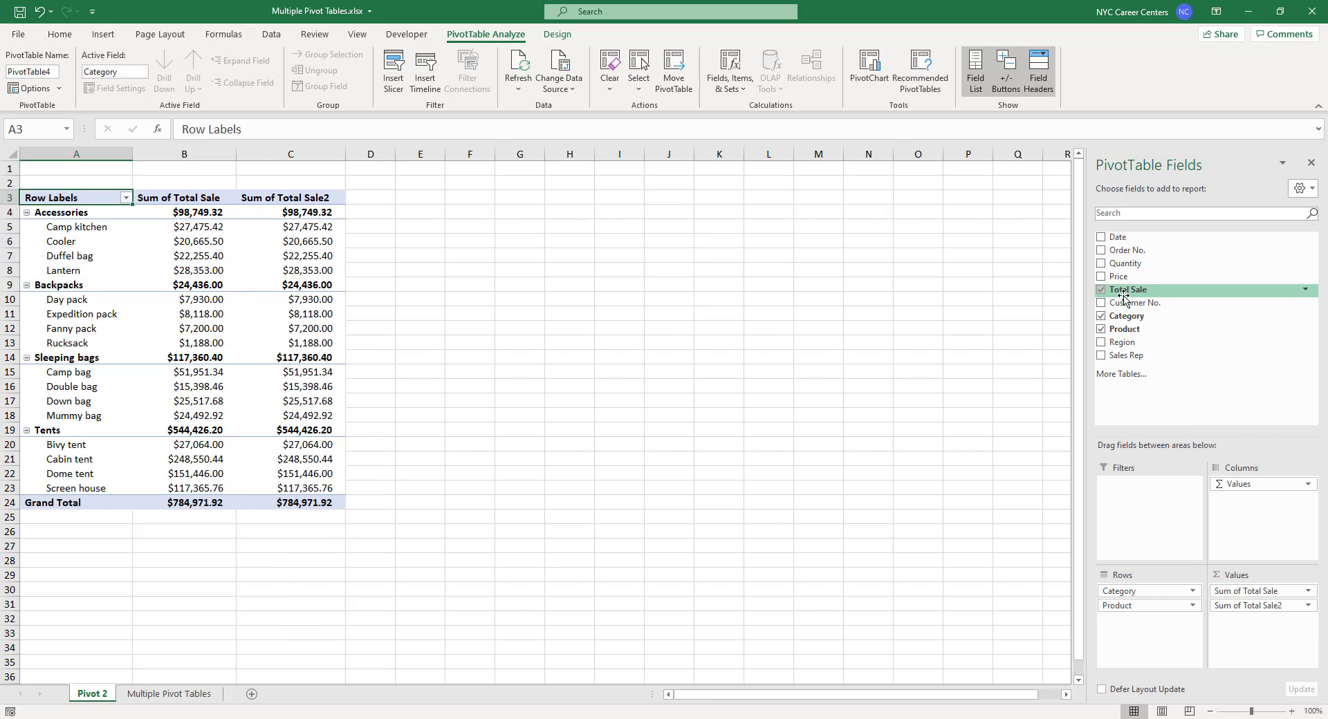
left_click_drag(1123, 292, 1243, 630)
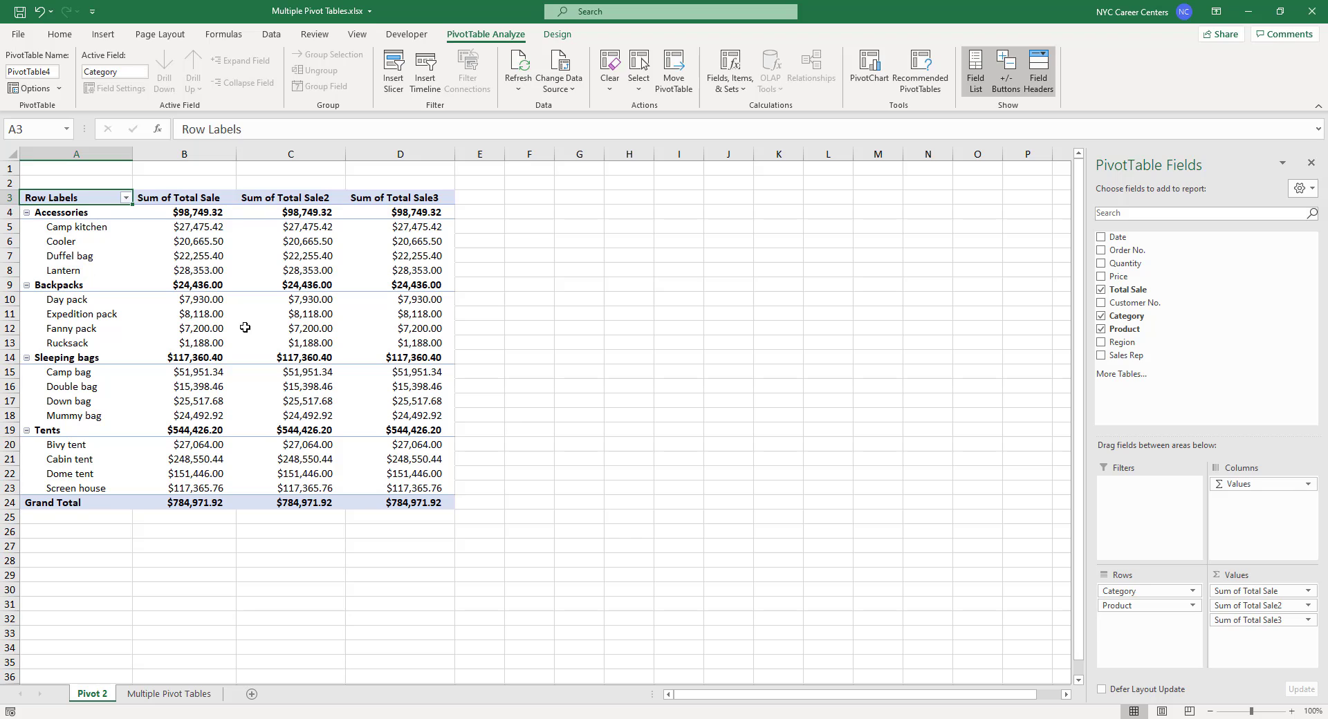
Rename the first value column's header to "Total Sales" and narrow column B to suit it
mouse_move(172, 235)
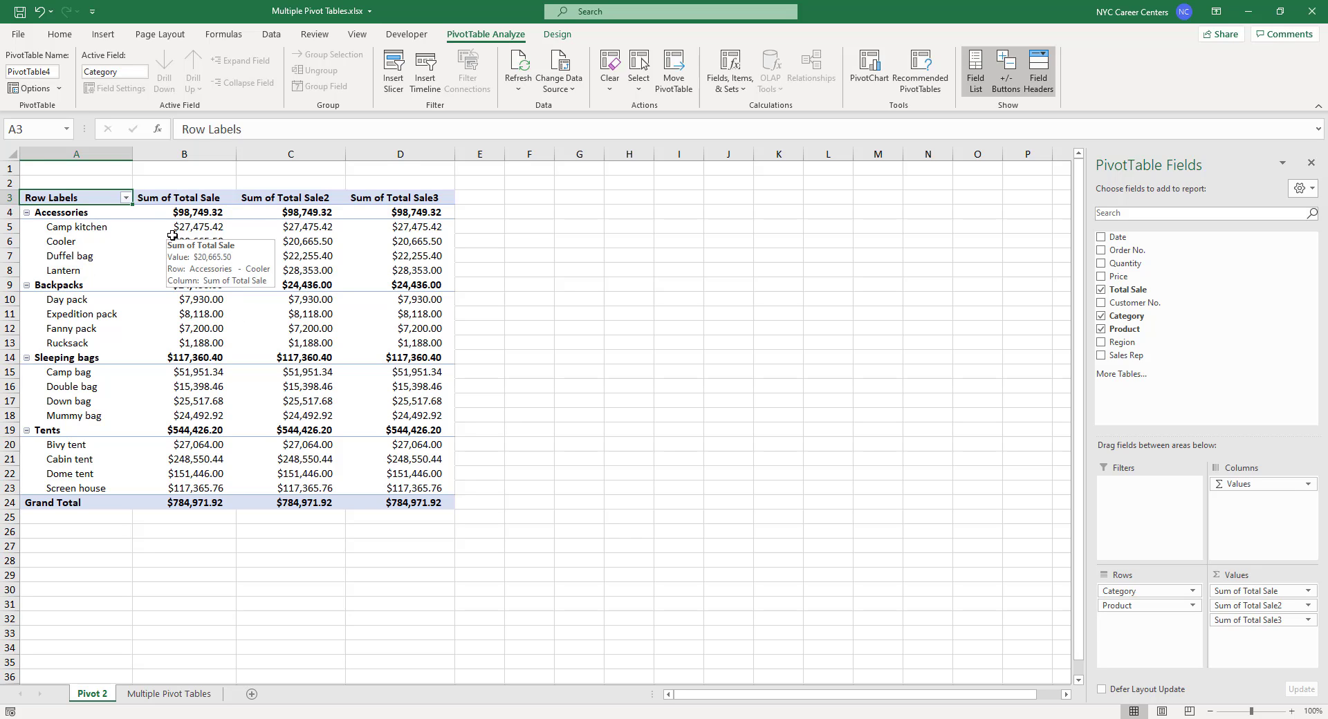
left_click(178, 202)
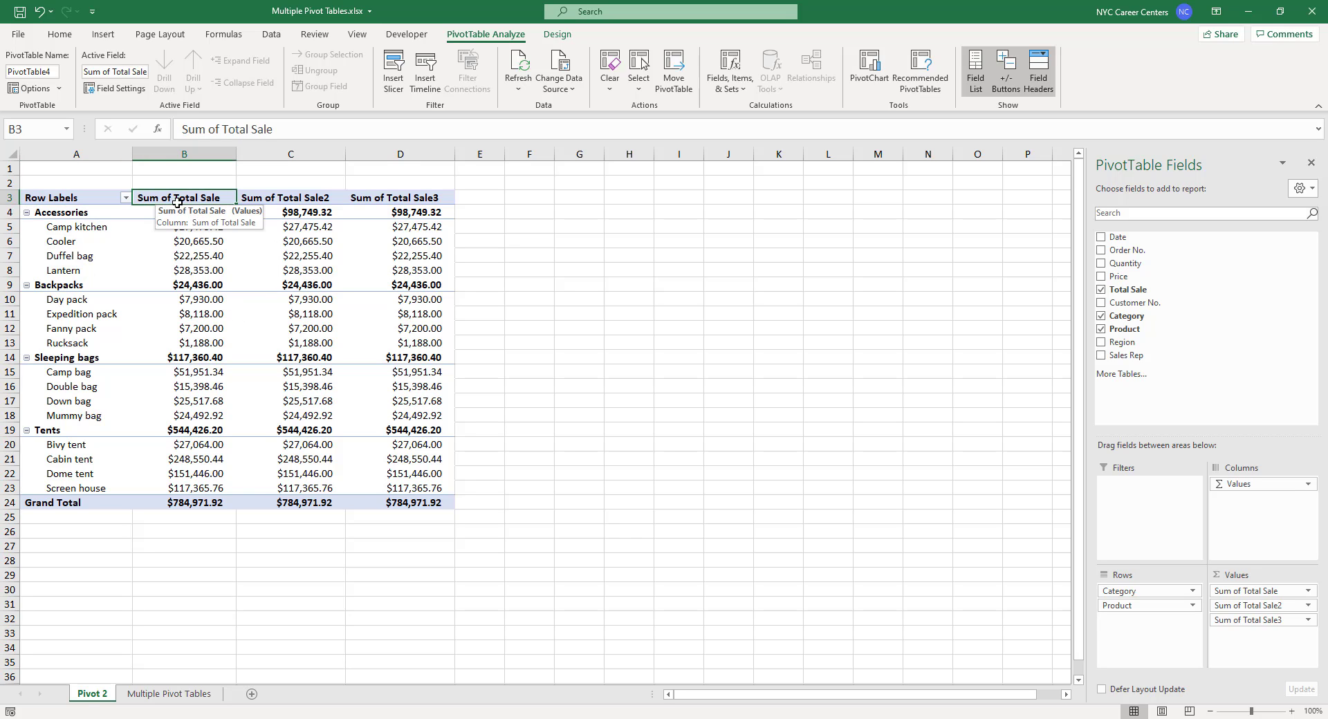
mouse_move(273, 220)
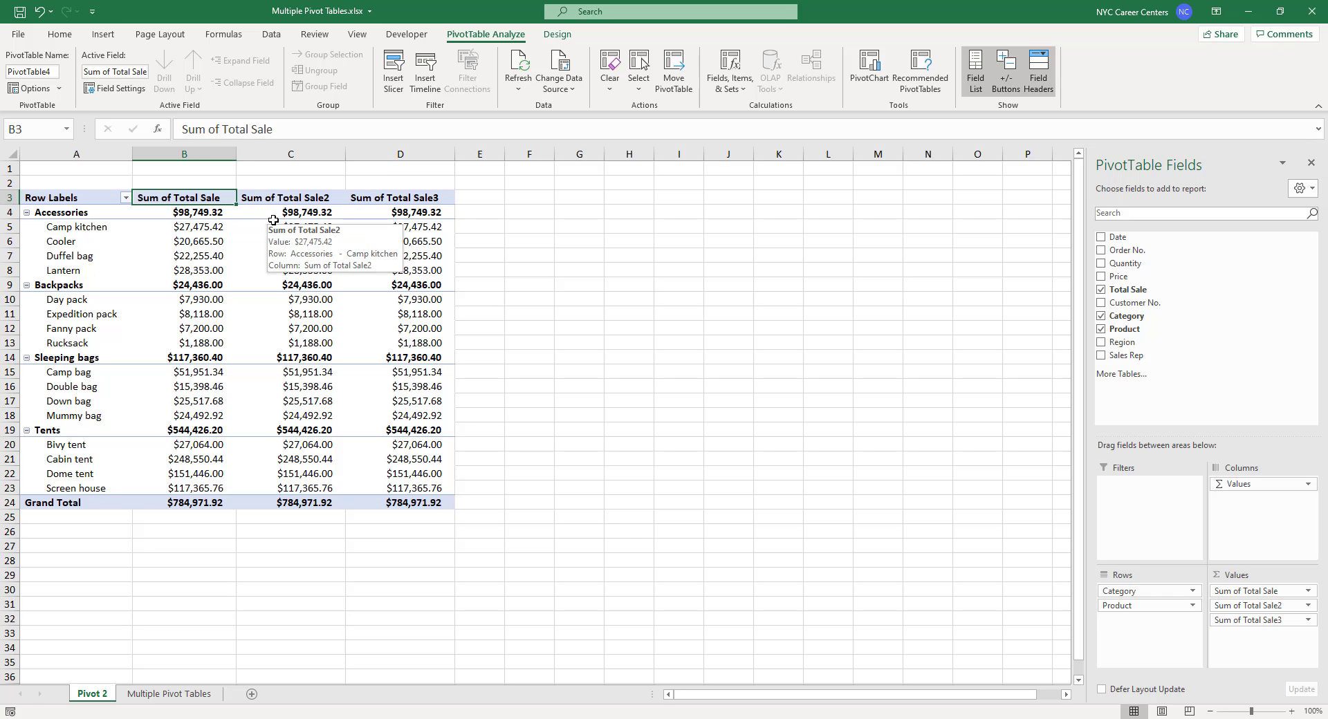
type("Total Sale")
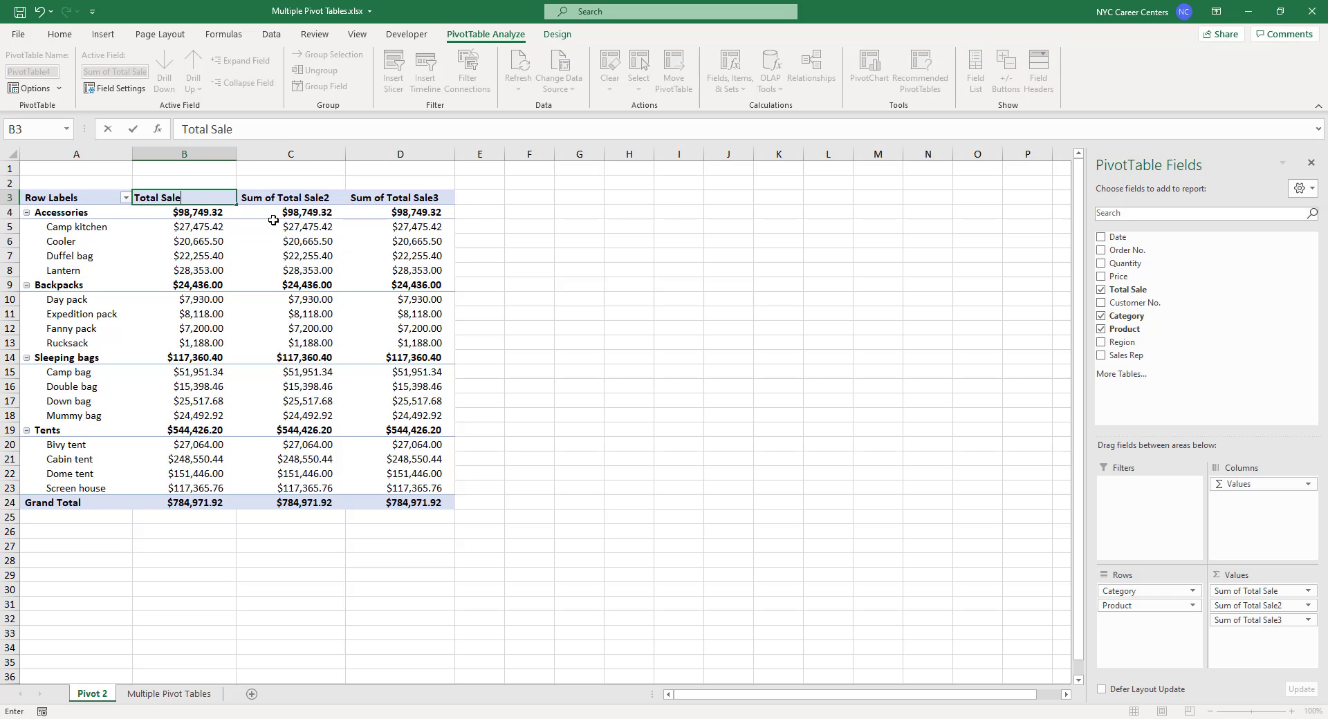
type("s")
key("Return")
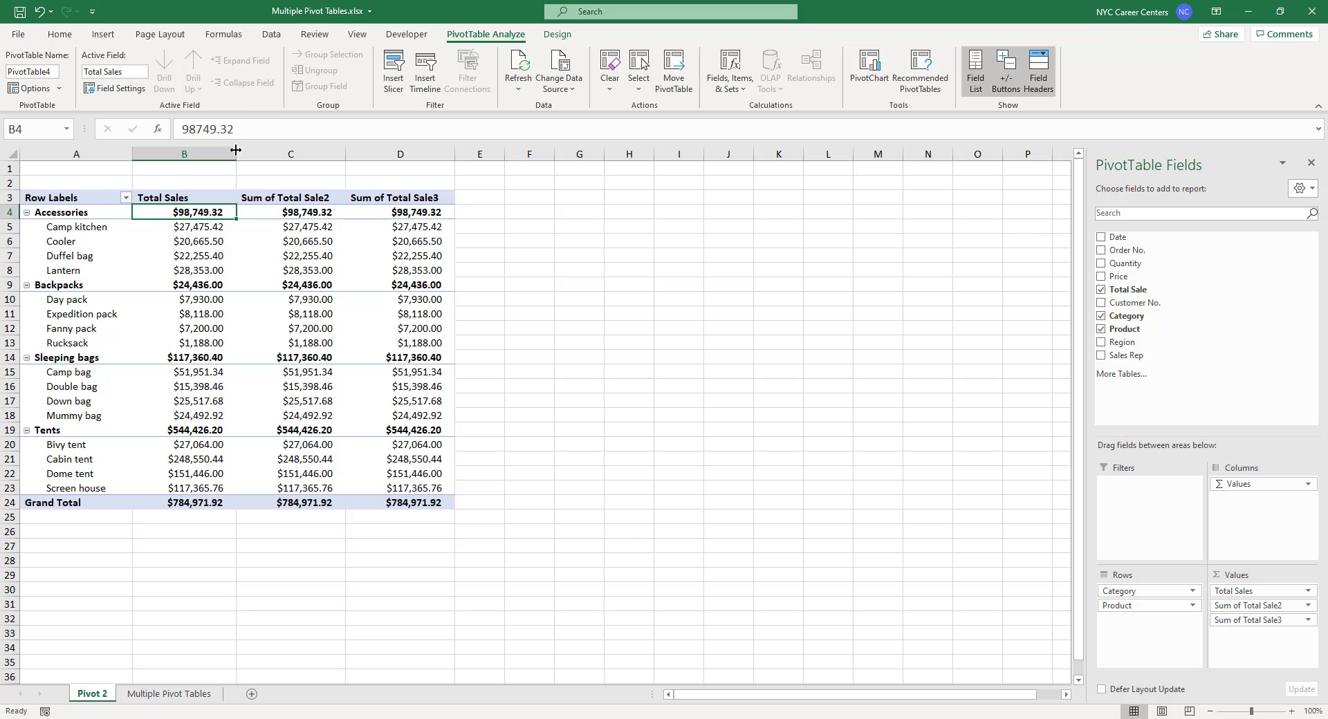
left_click_drag(236, 154, 208, 153)
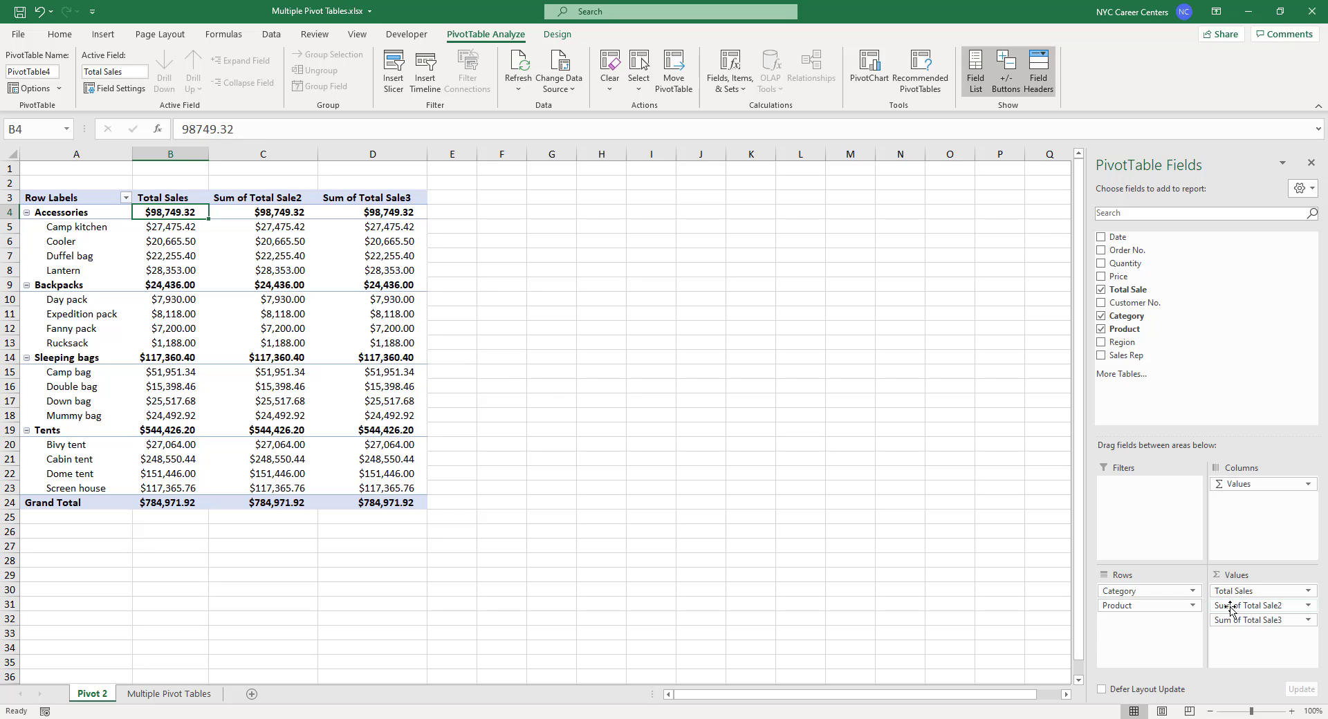
left_click(1308, 607)
left_click(1290, 592)
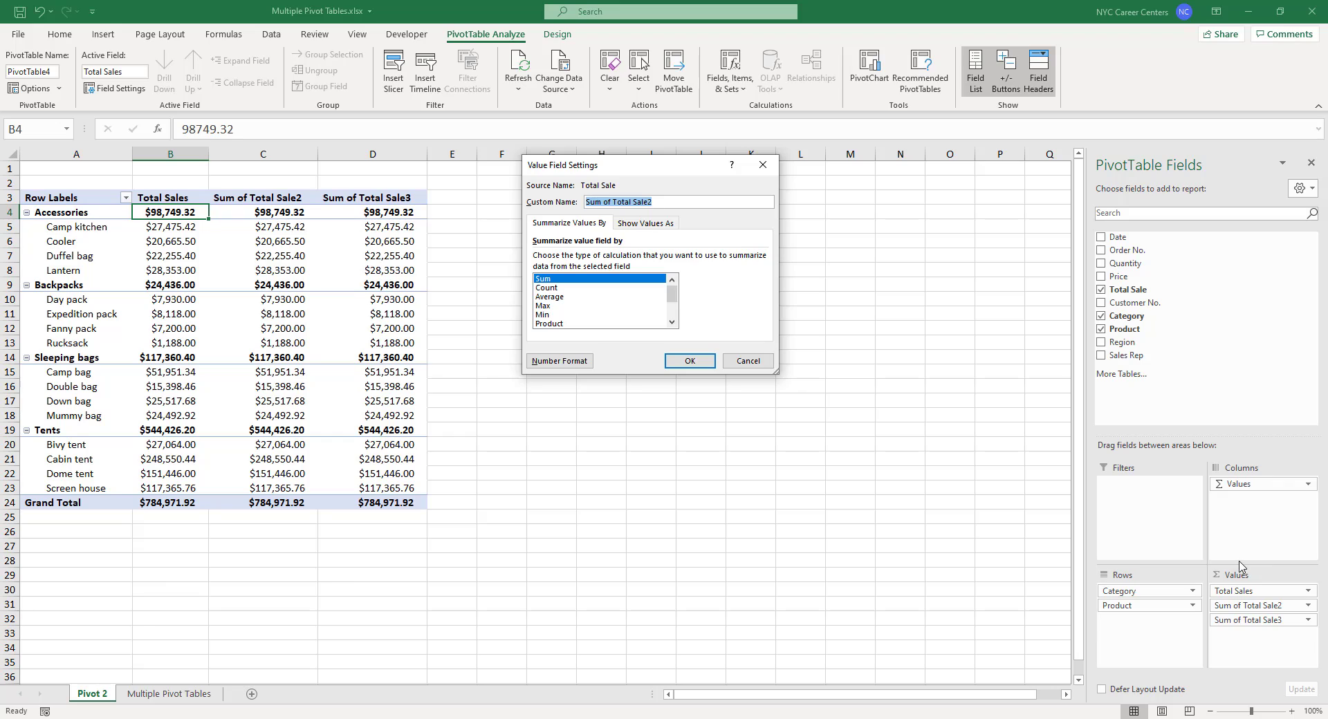
left_click(762, 364)
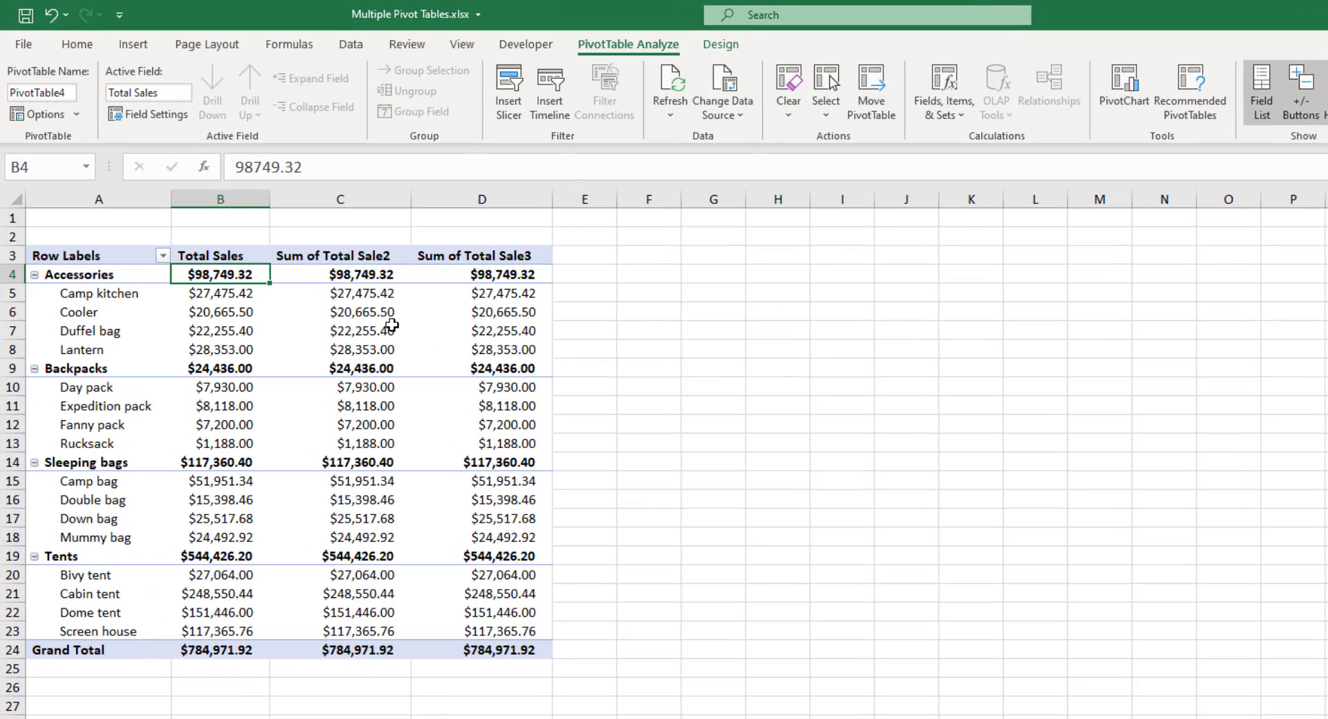
left_click(368, 298)
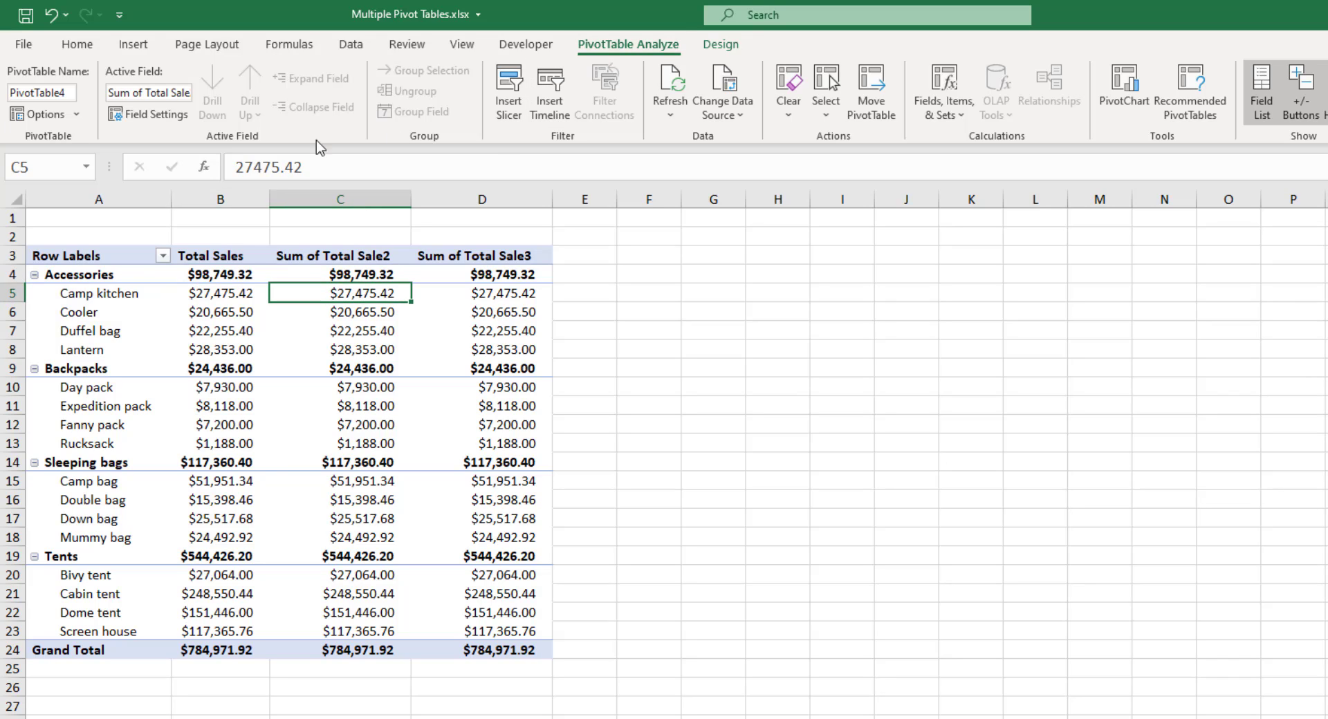
left_click(139, 117)
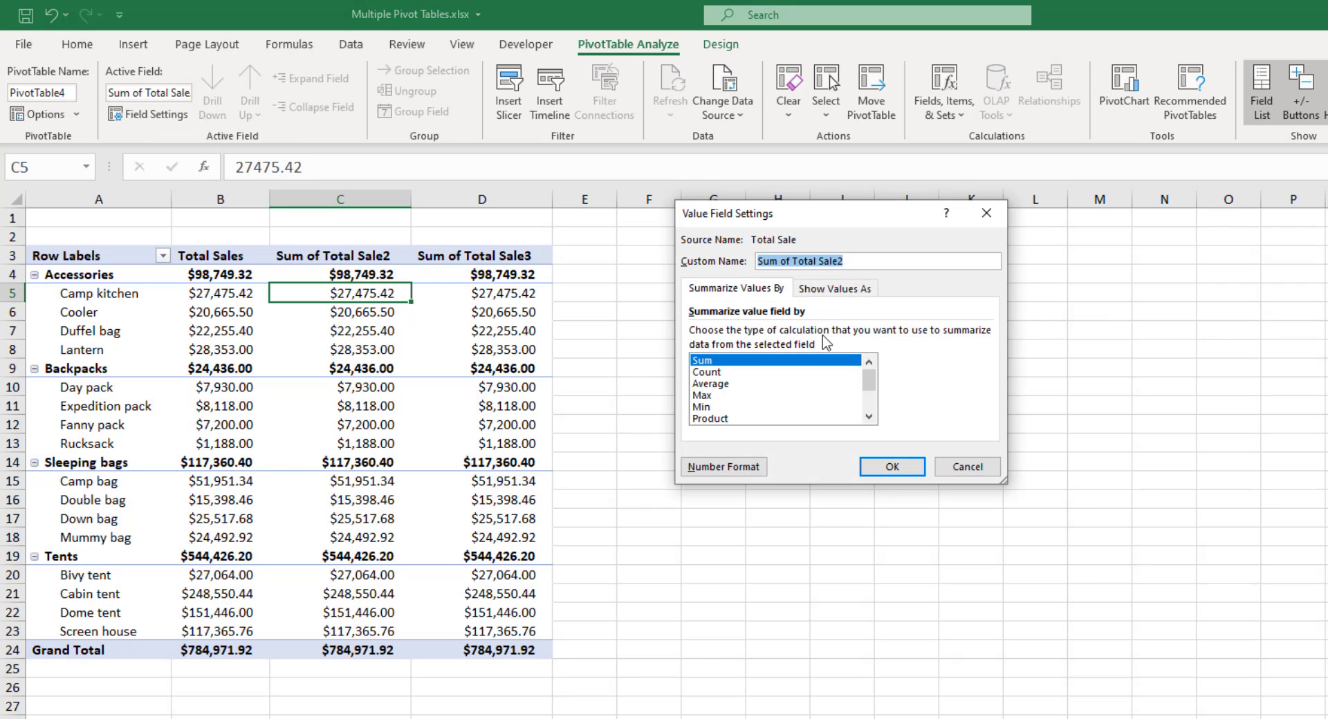
left_click(960, 473)
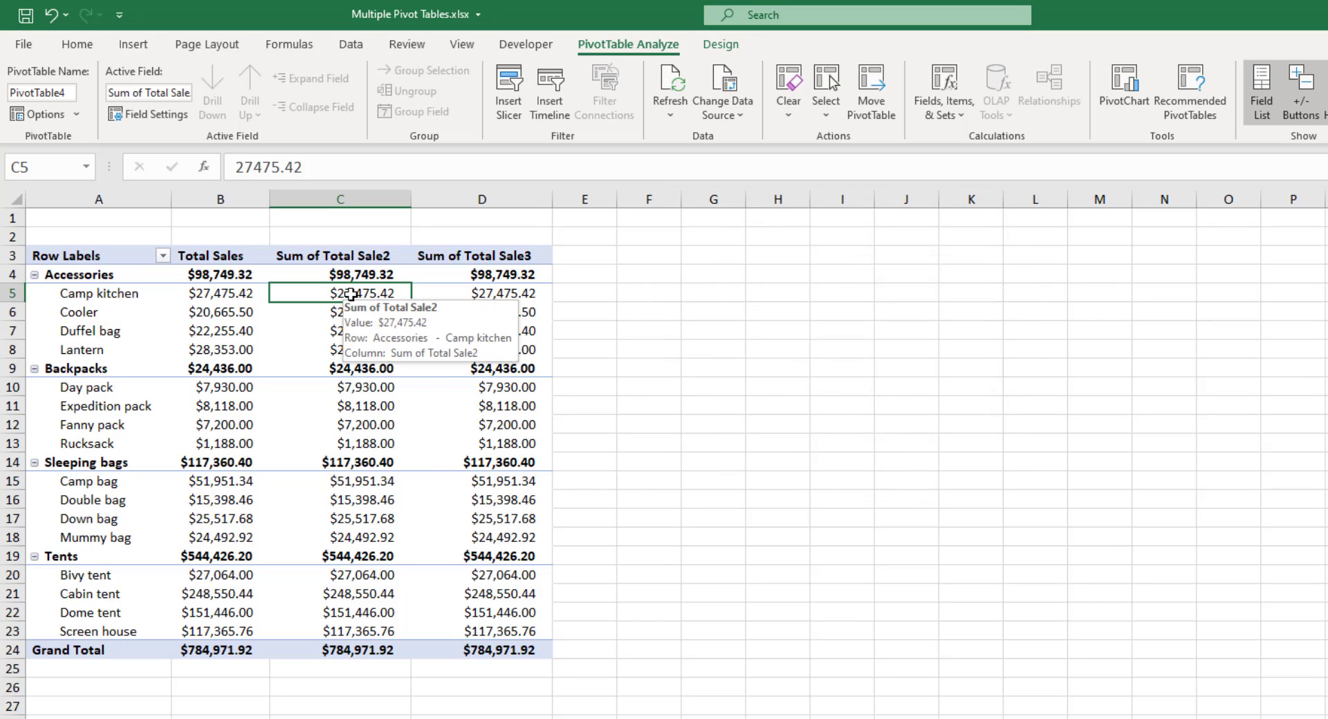
right_click(351, 294)
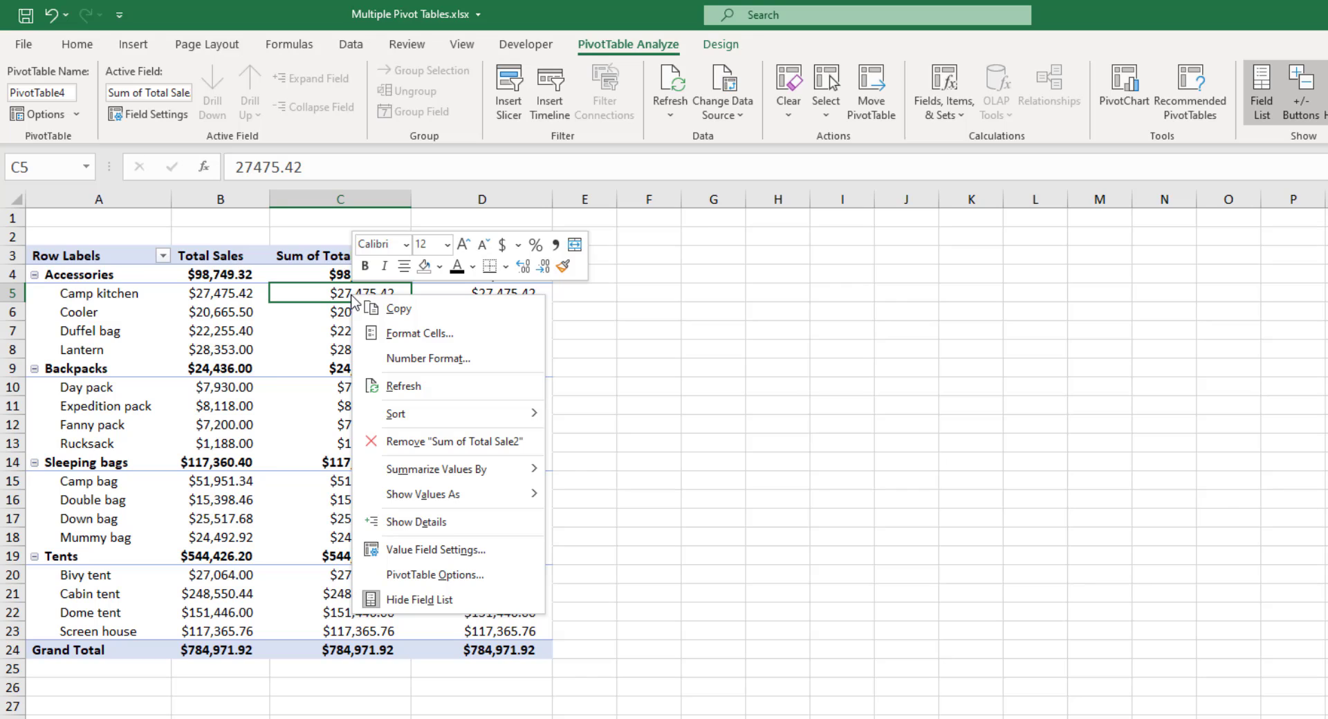
left_click(451, 555)
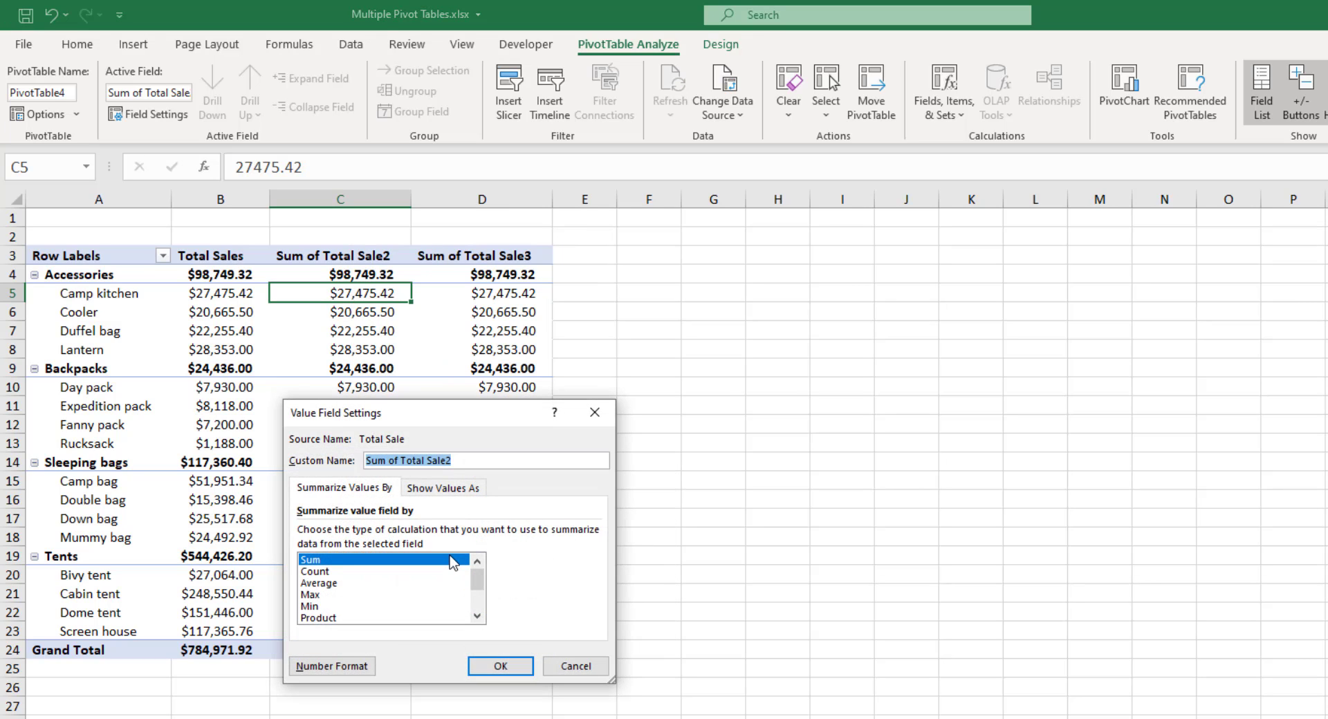
left_click(564, 671)
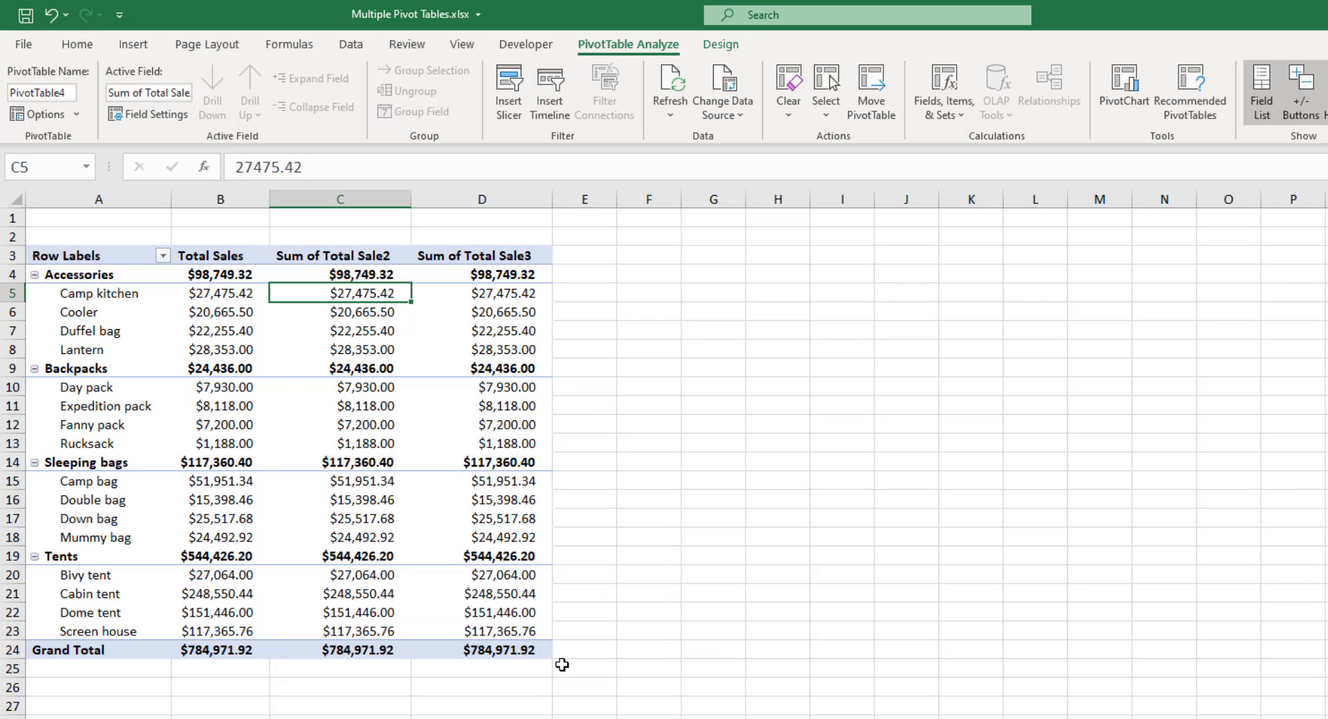
Summarize the second Total Sale value column by Average and name it "Average Sales"
left_click(337, 256)
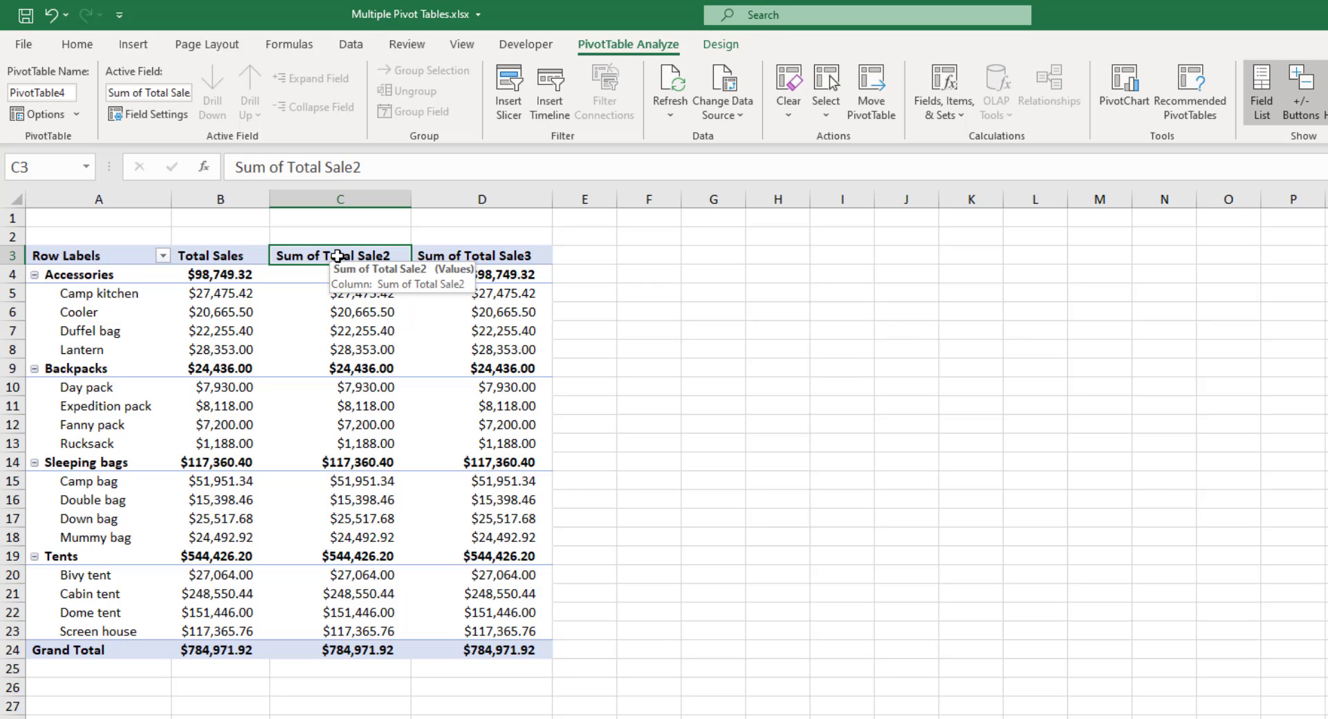
double_click(337, 256)
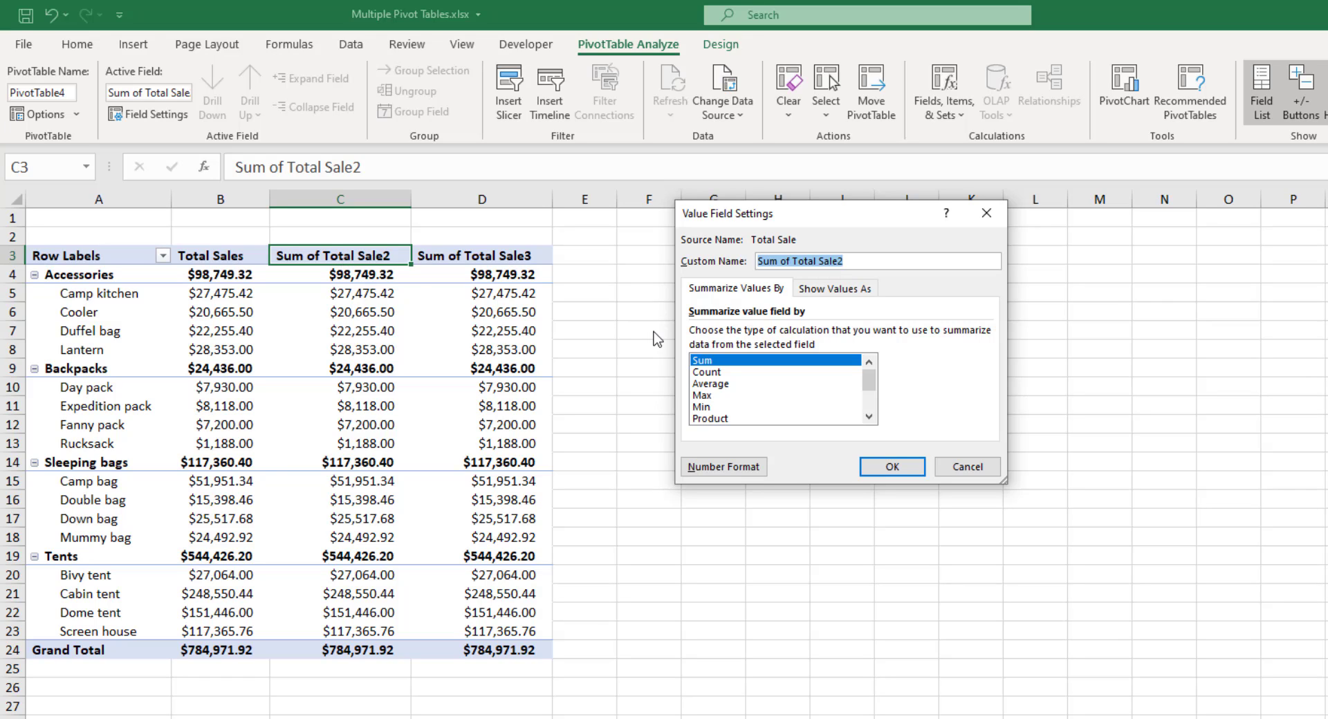
left_click(713, 385)
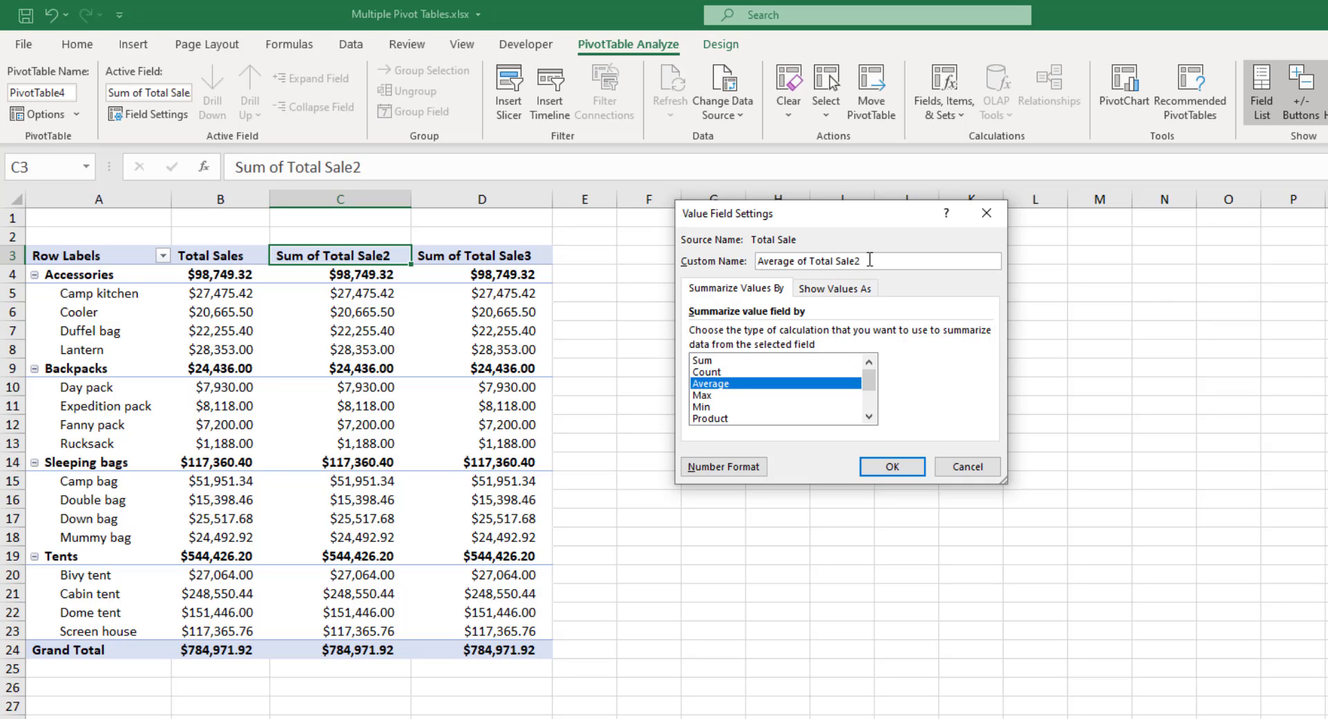
left_click_drag(871, 260, 795, 260)
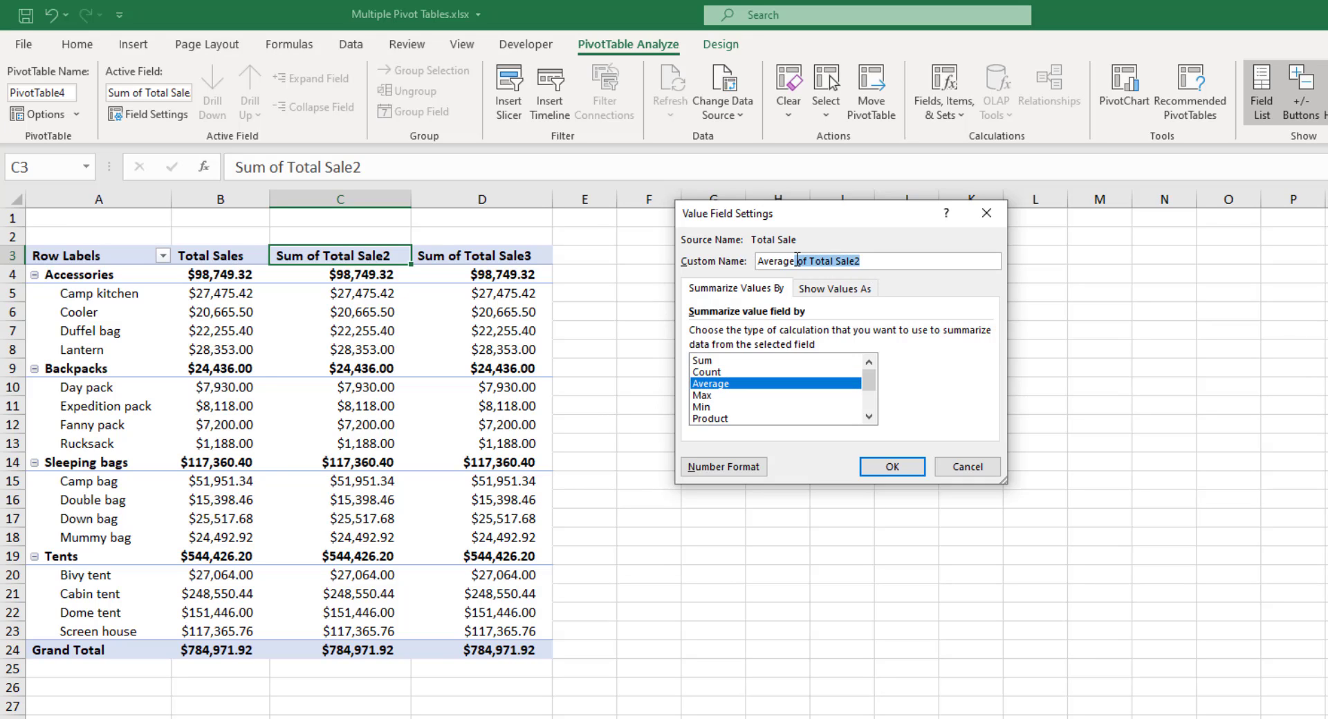
key("BackSpace")
type("Sales")
key("Return")
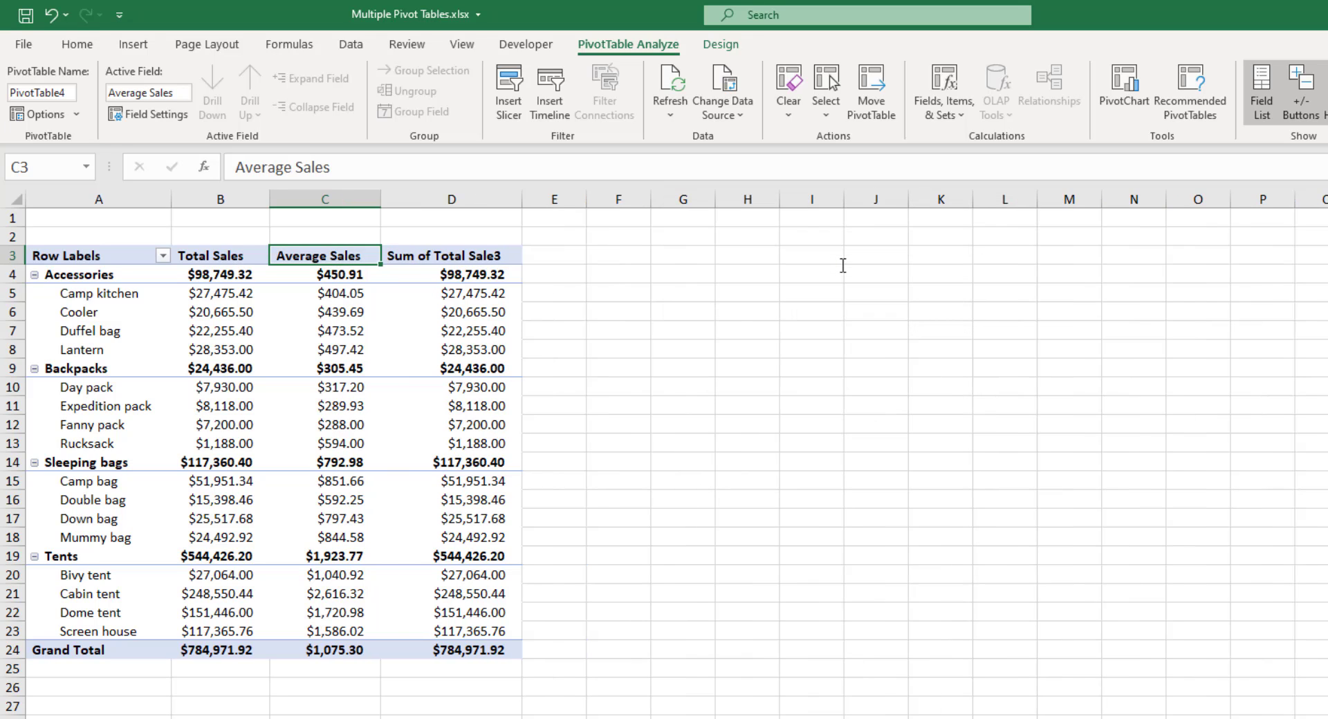
Show the third Total Sale value column as % of Grand Total
left_click(481, 324)
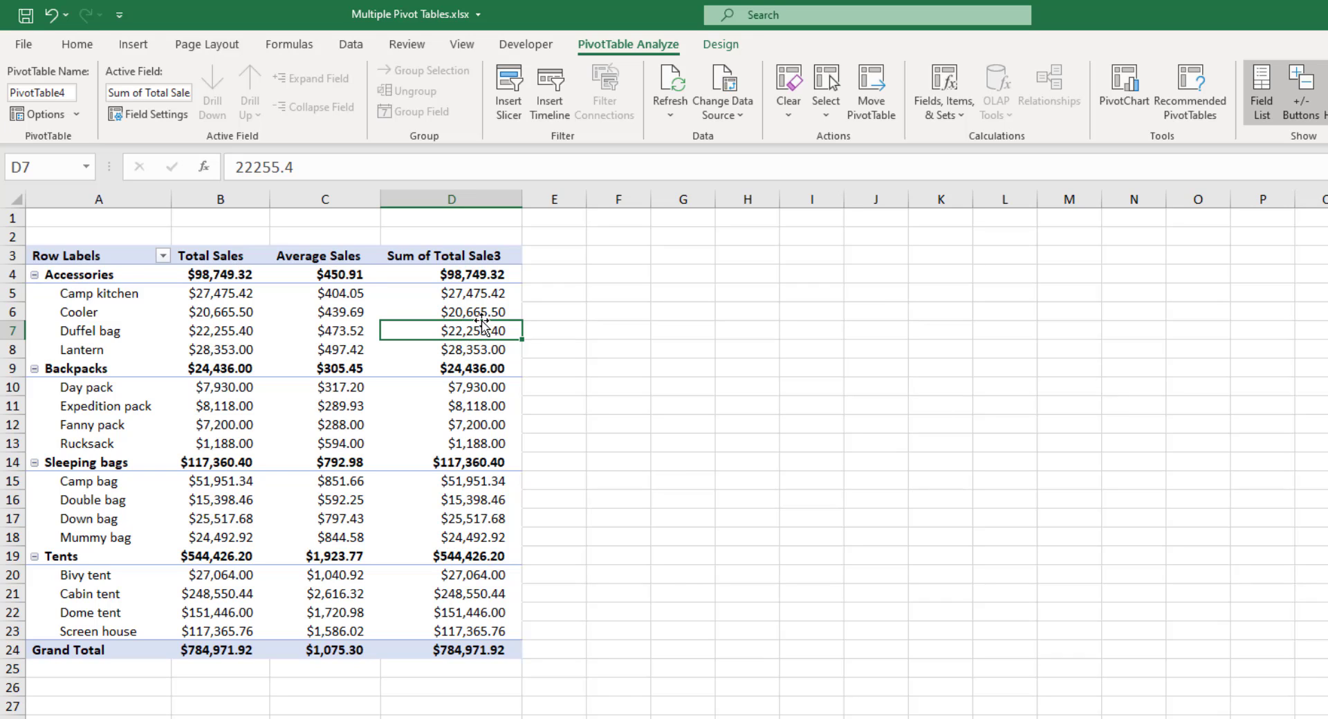
right_click(482, 313)
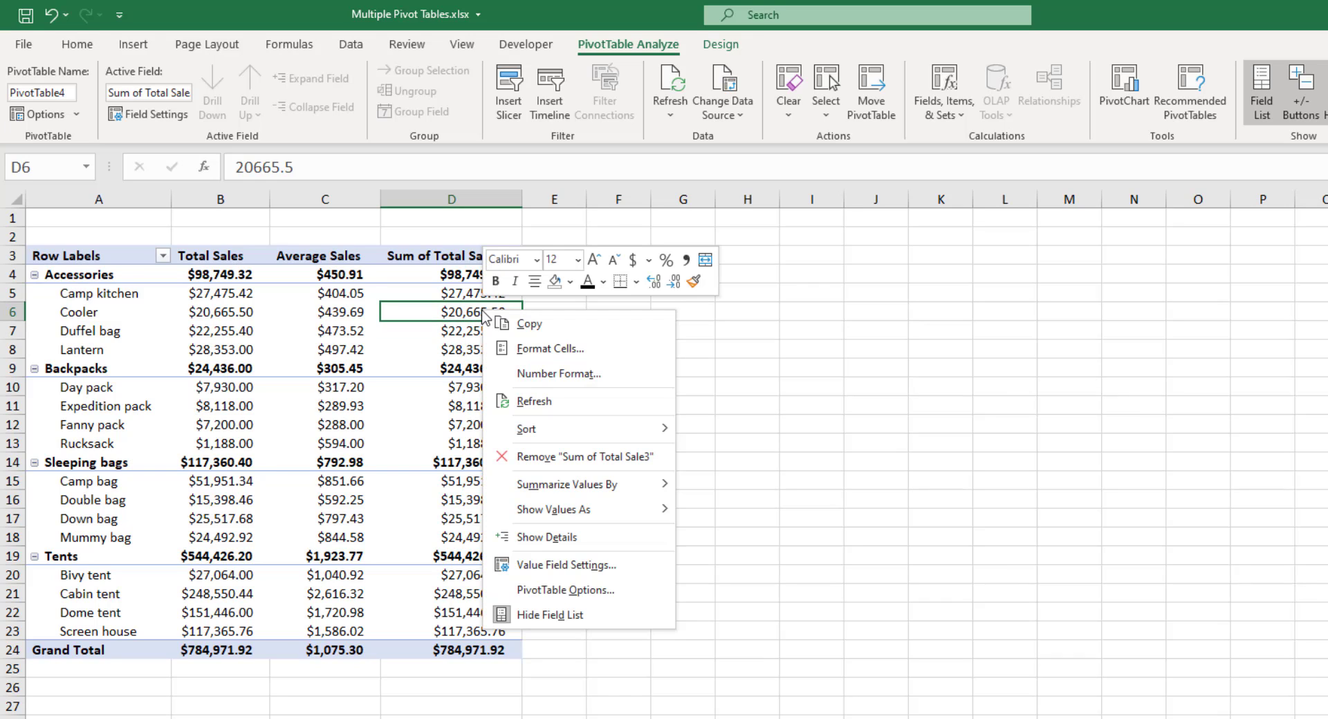
left_click(534, 564)
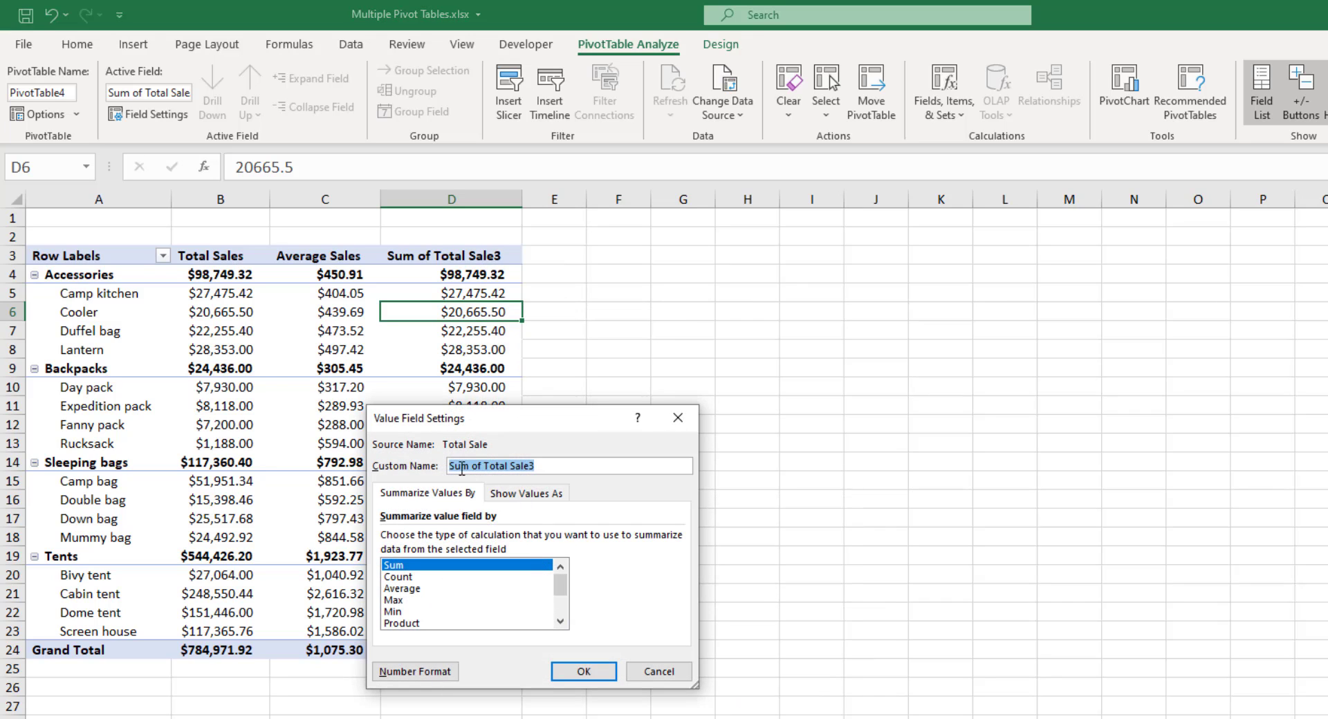
left_click_drag(508, 423, 716, 337)
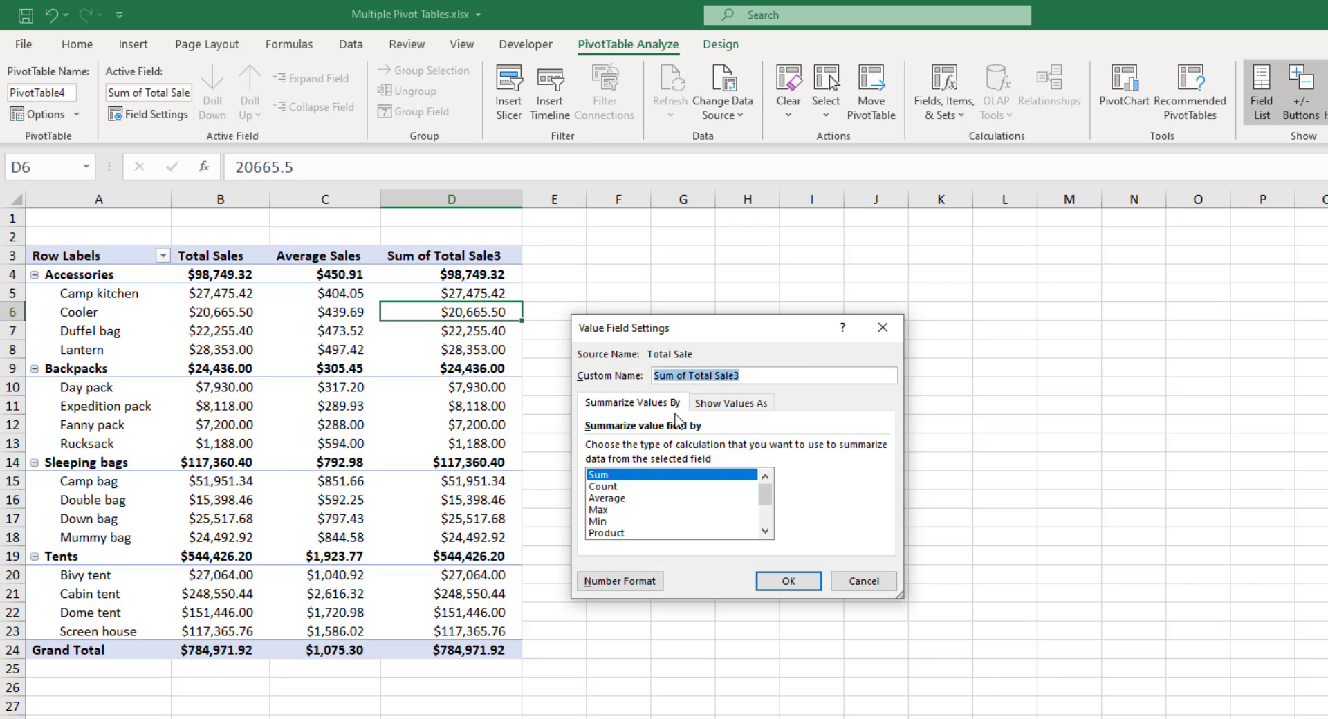
left_click(732, 404)
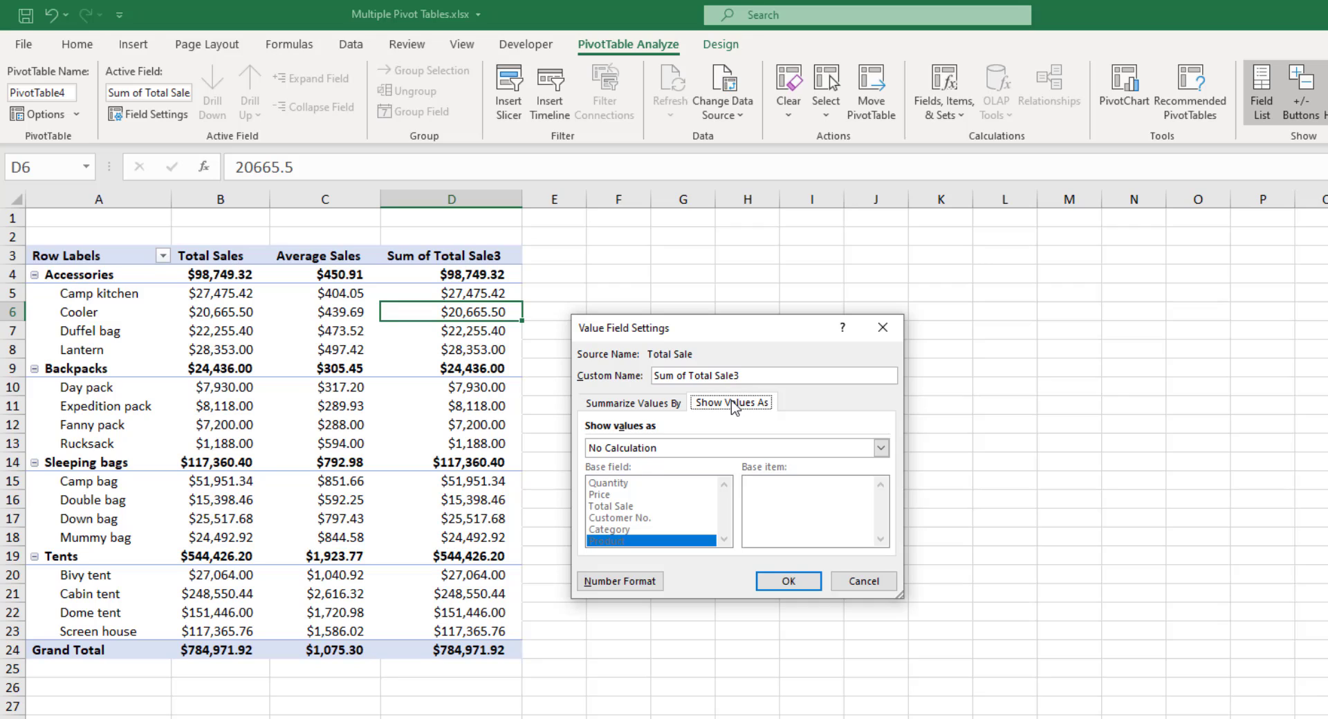
left_click(619, 449)
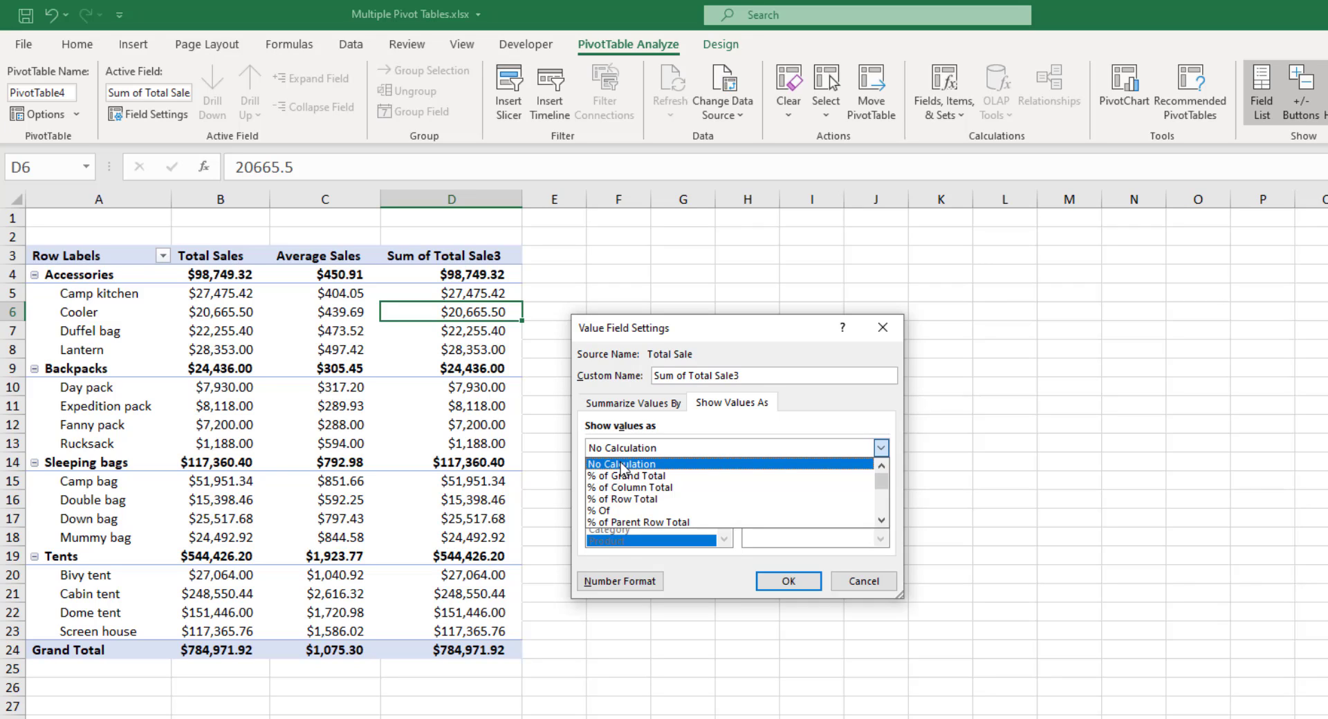
left_click(620, 477)
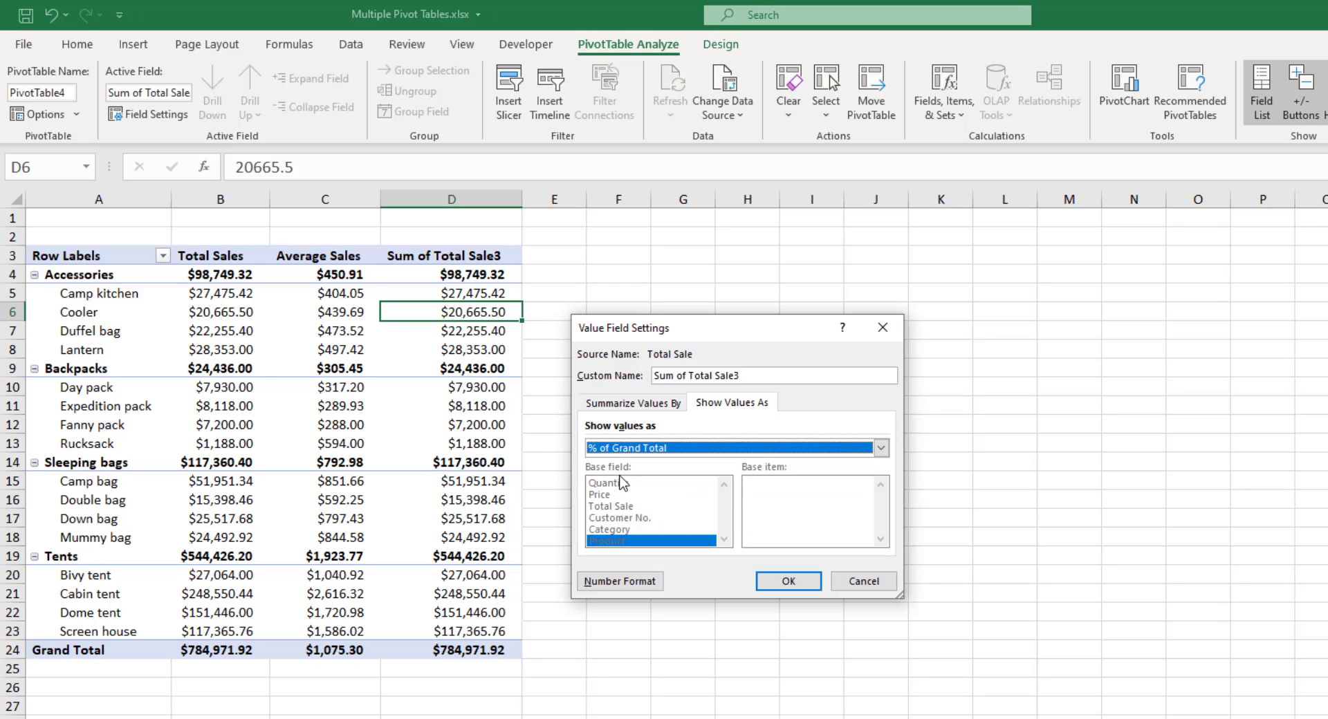
left_click(787, 588)
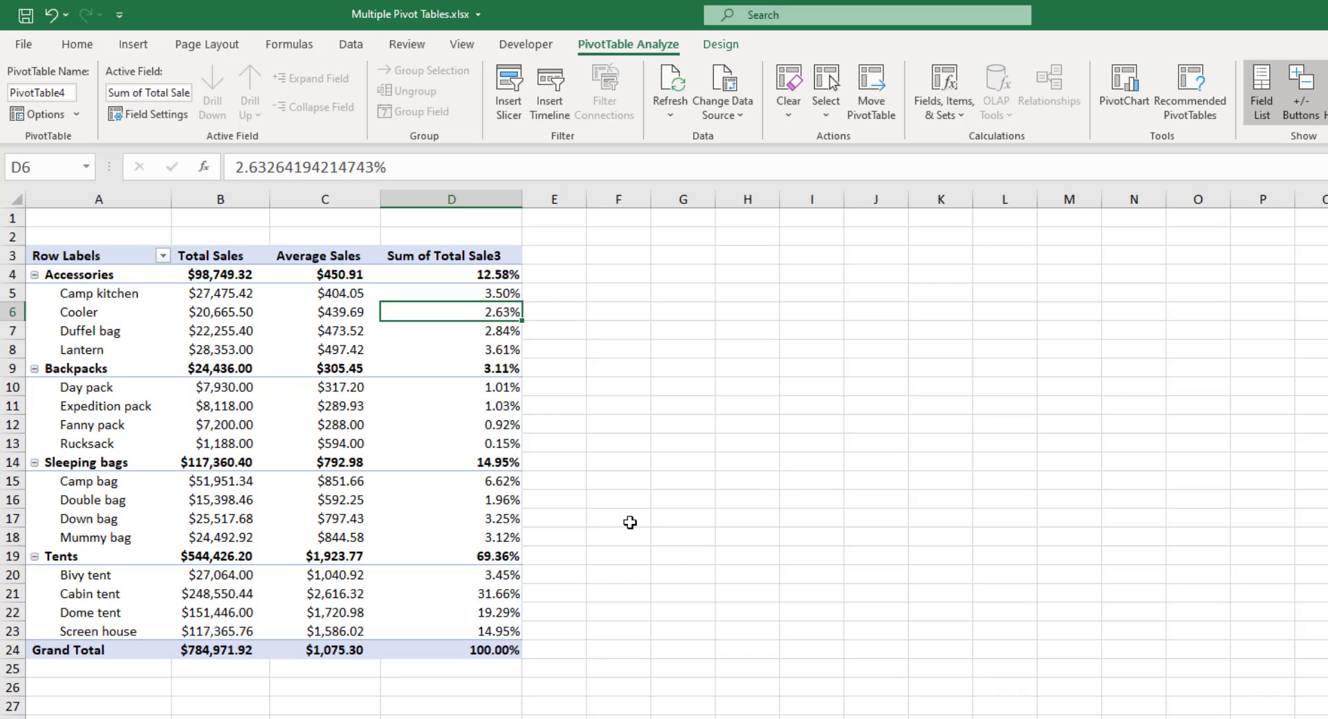
Rename the third value column's header to "% of Sales" and autofit column D to its contents
mouse_move(513, 451)
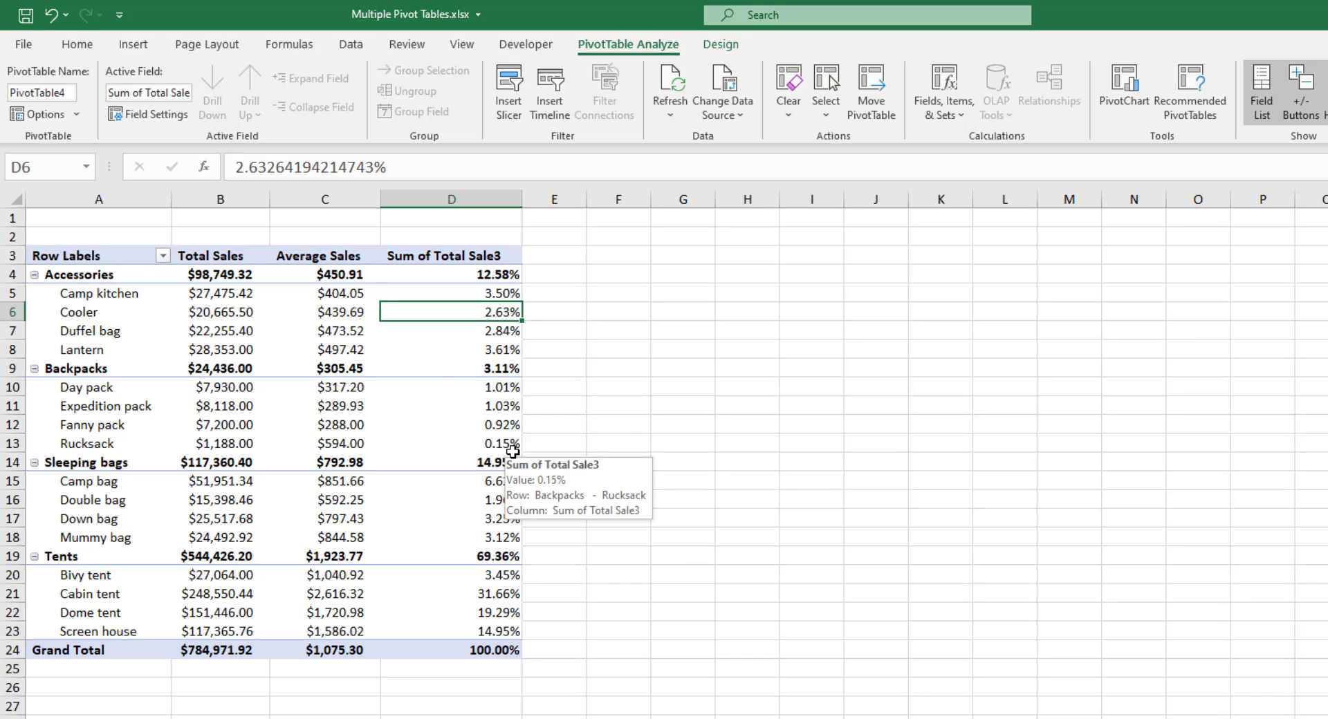
left_click(427, 257)
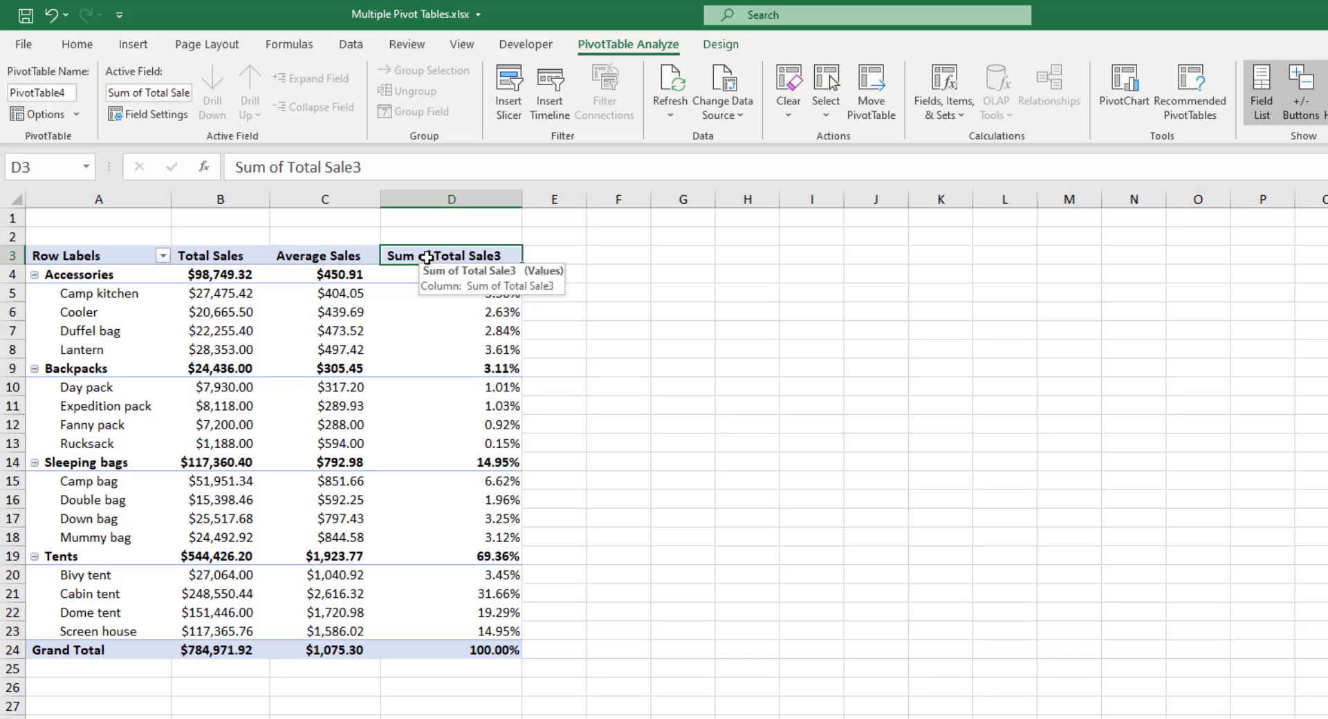
type("% of Sl")
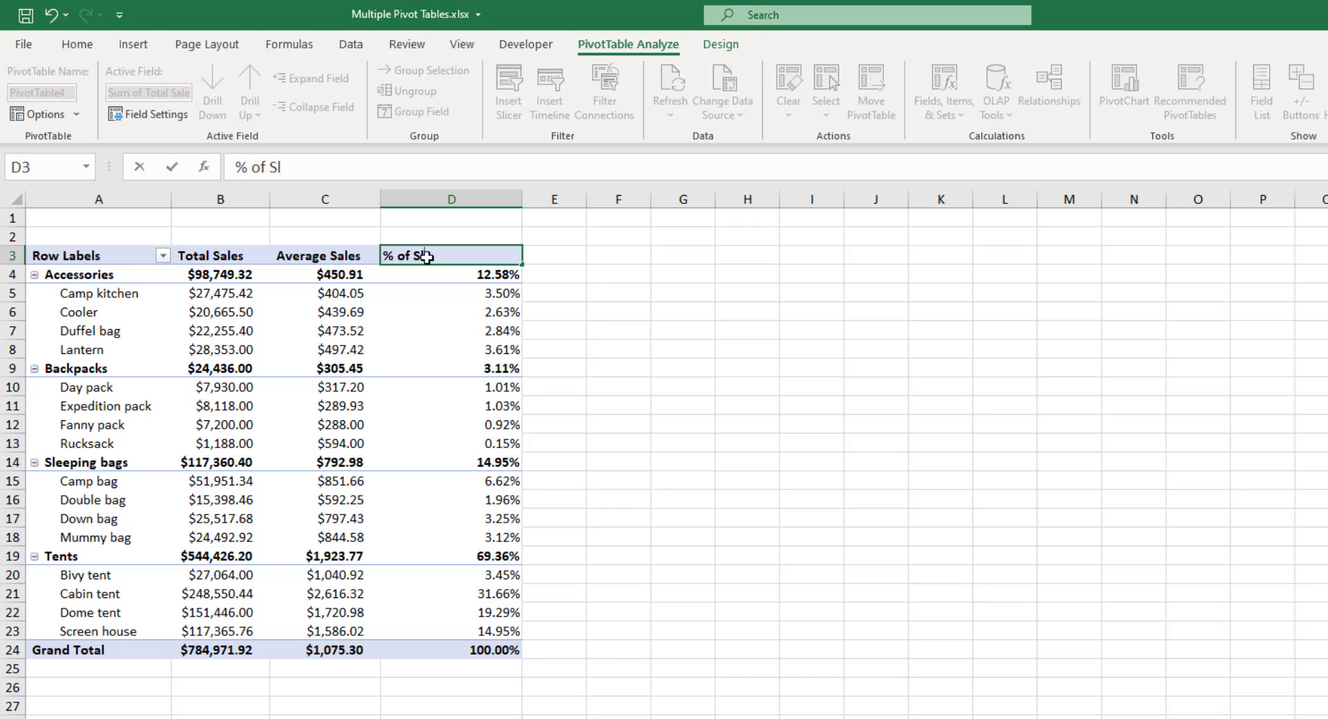
type("als")
type("es")
key("BackSpace")
key("BackSpace")
key("BackSpace")
type("es")
key("Return")
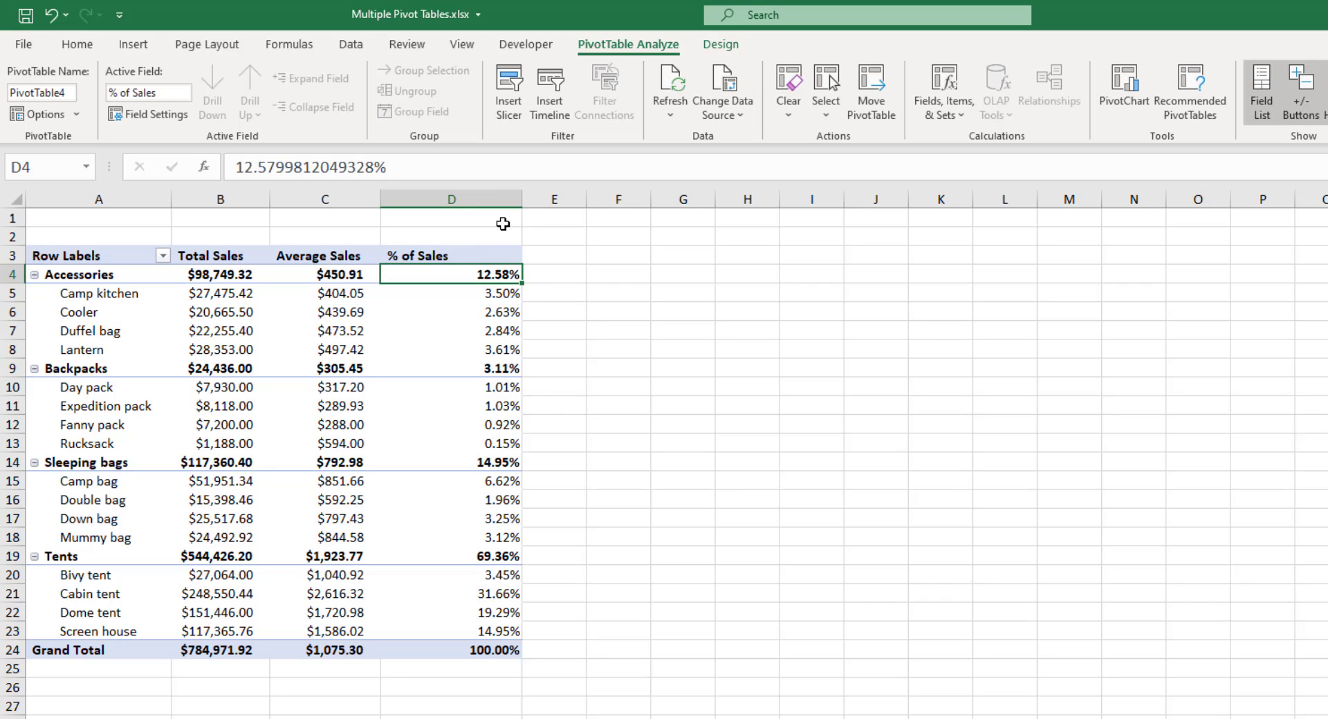
double_click(522, 199)
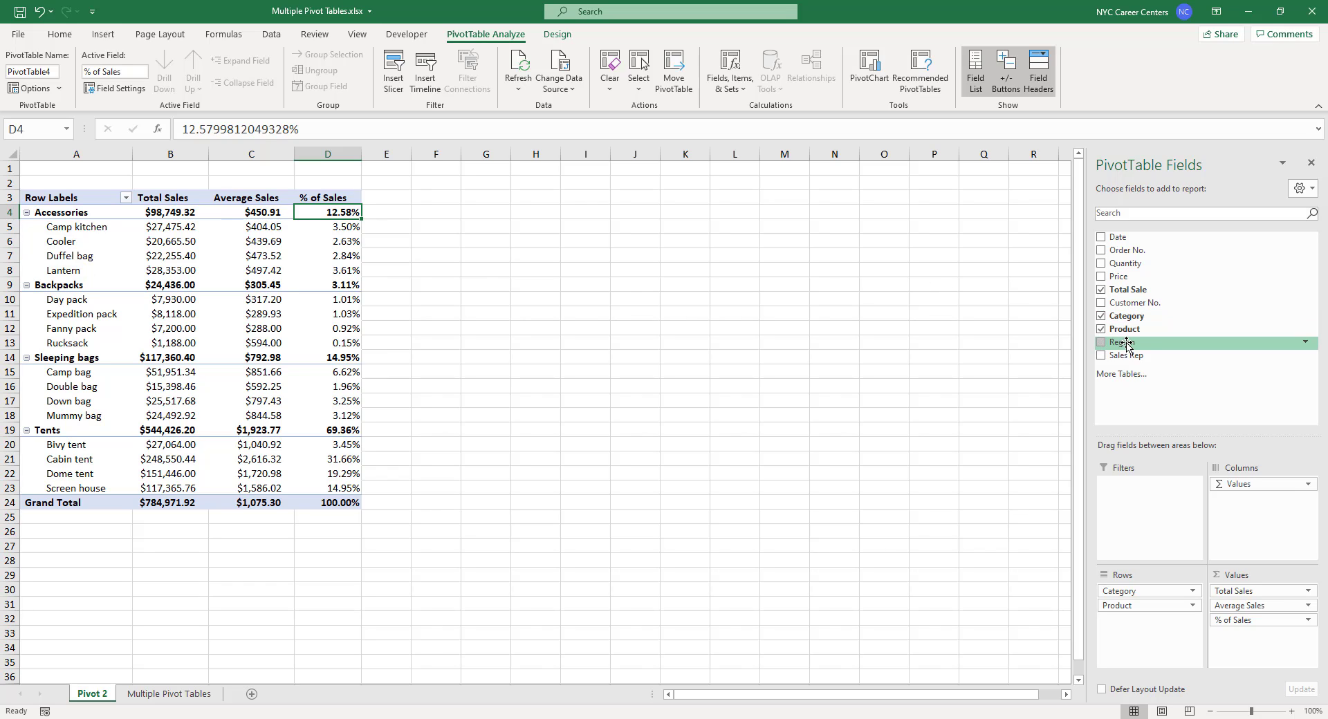
Add Region and Sales Rep as report filters and filter the PivotTable to the first-listed sales rep
left_click_drag(1126, 342, 1157, 524)
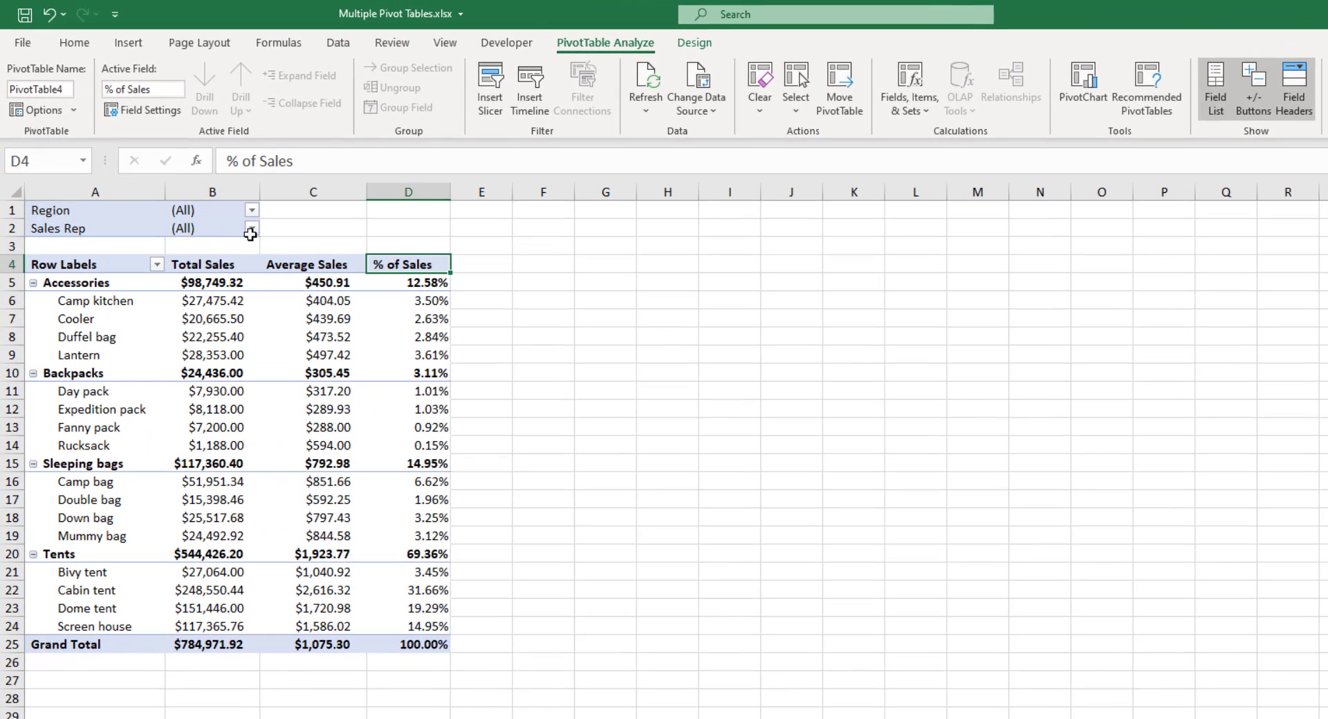
left_click(201, 183)
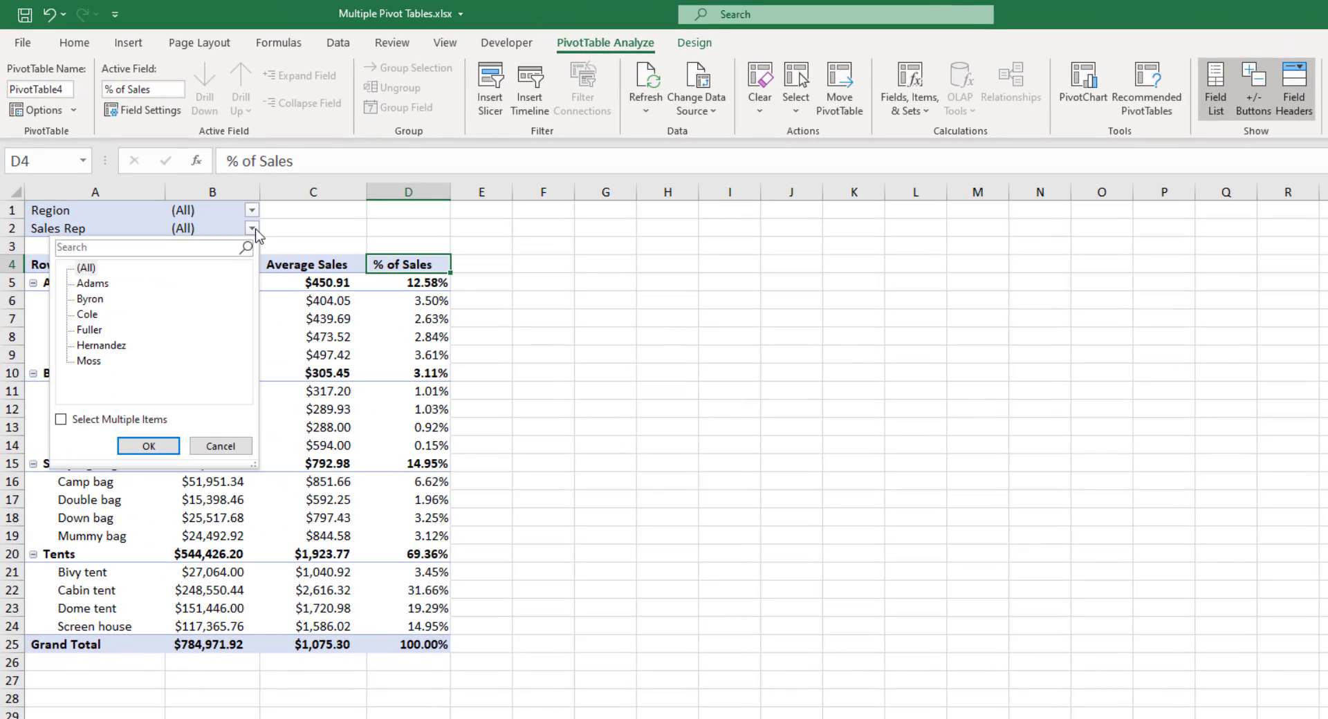
left_click(92, 284)
left_click(149, 444)
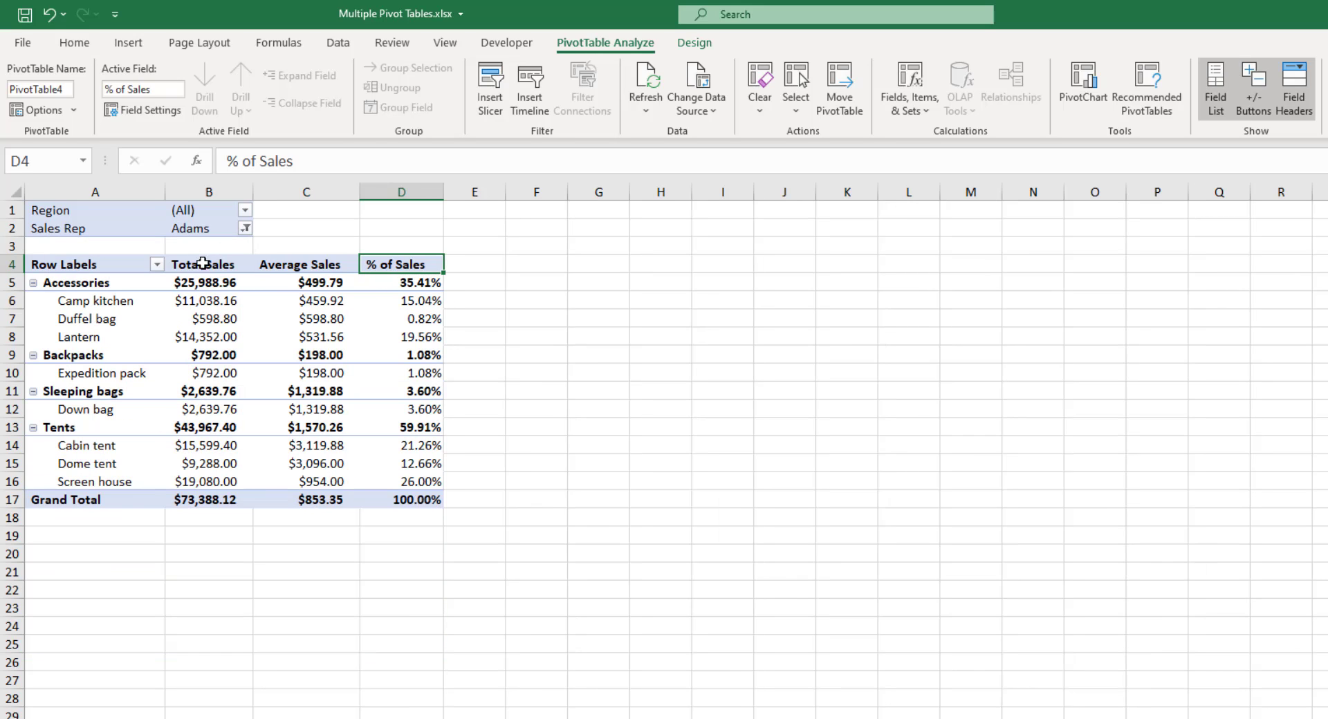
Switch the Sales Rep report filter to the second-listed sales rep
left_click(246, 229)
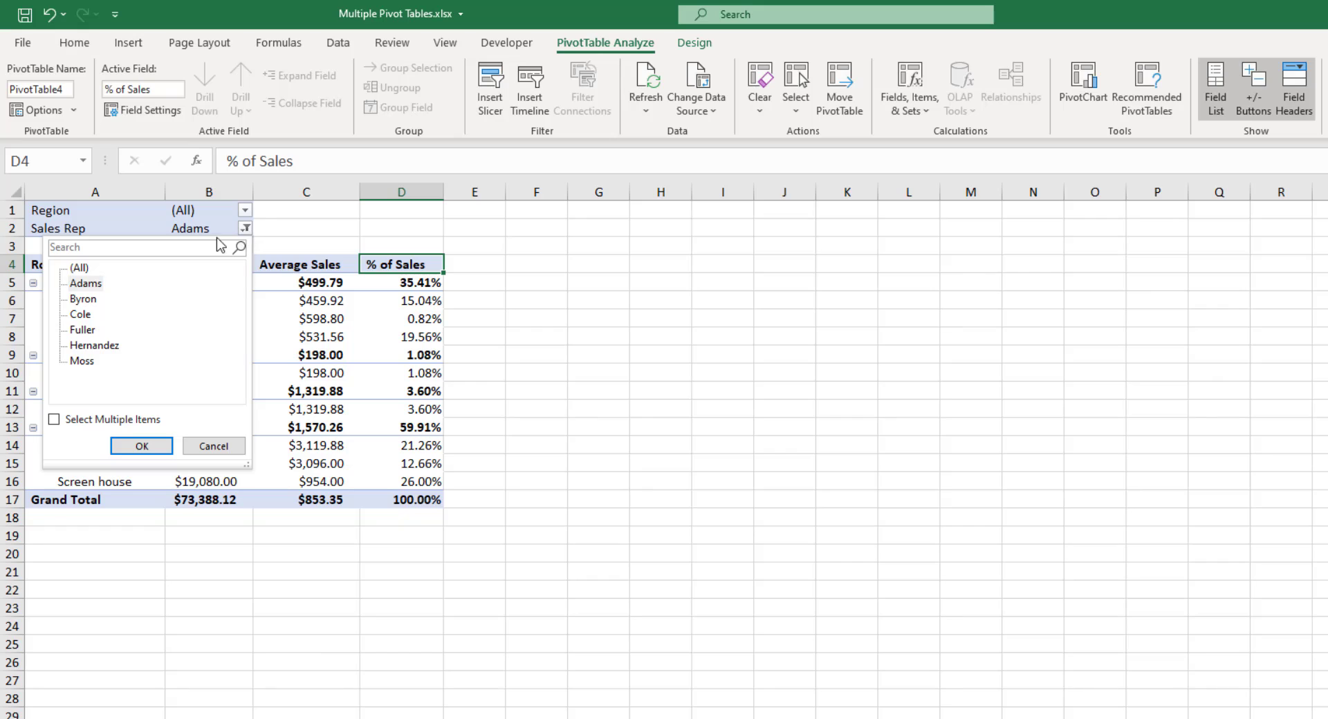
left_click(83, 299)
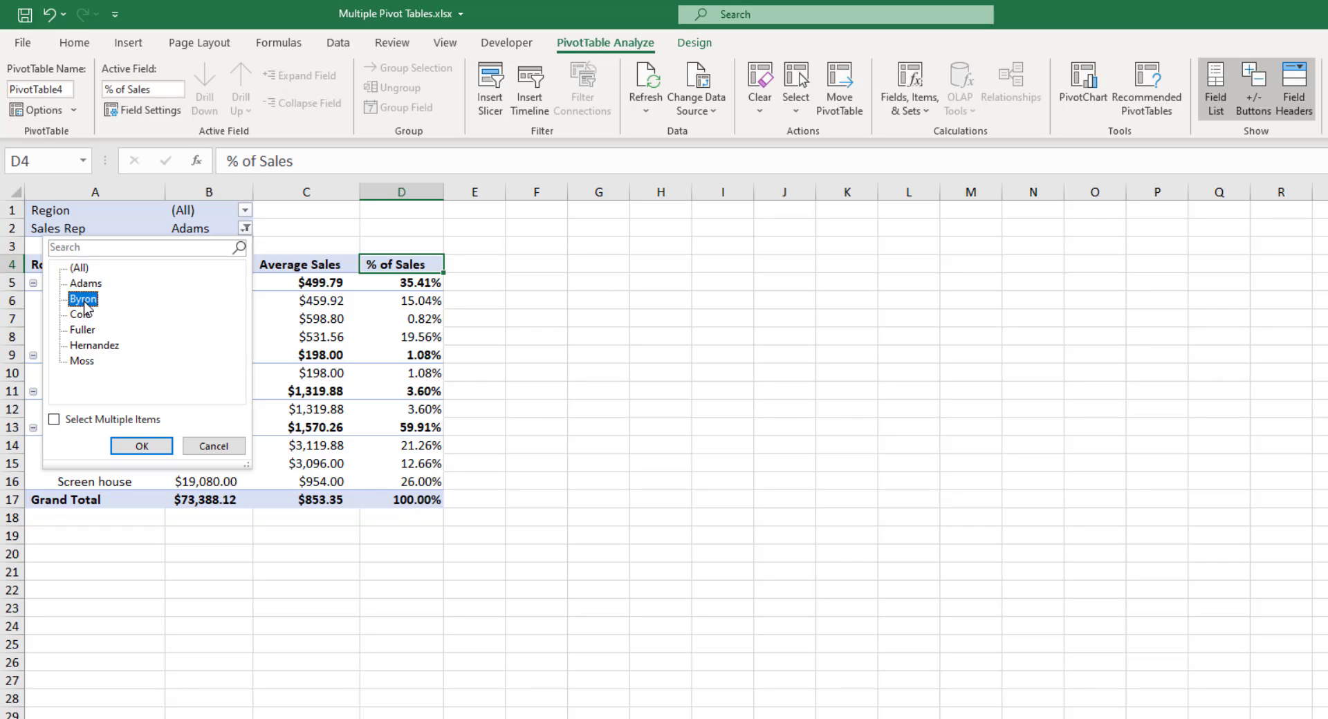
left_click(141, 446)
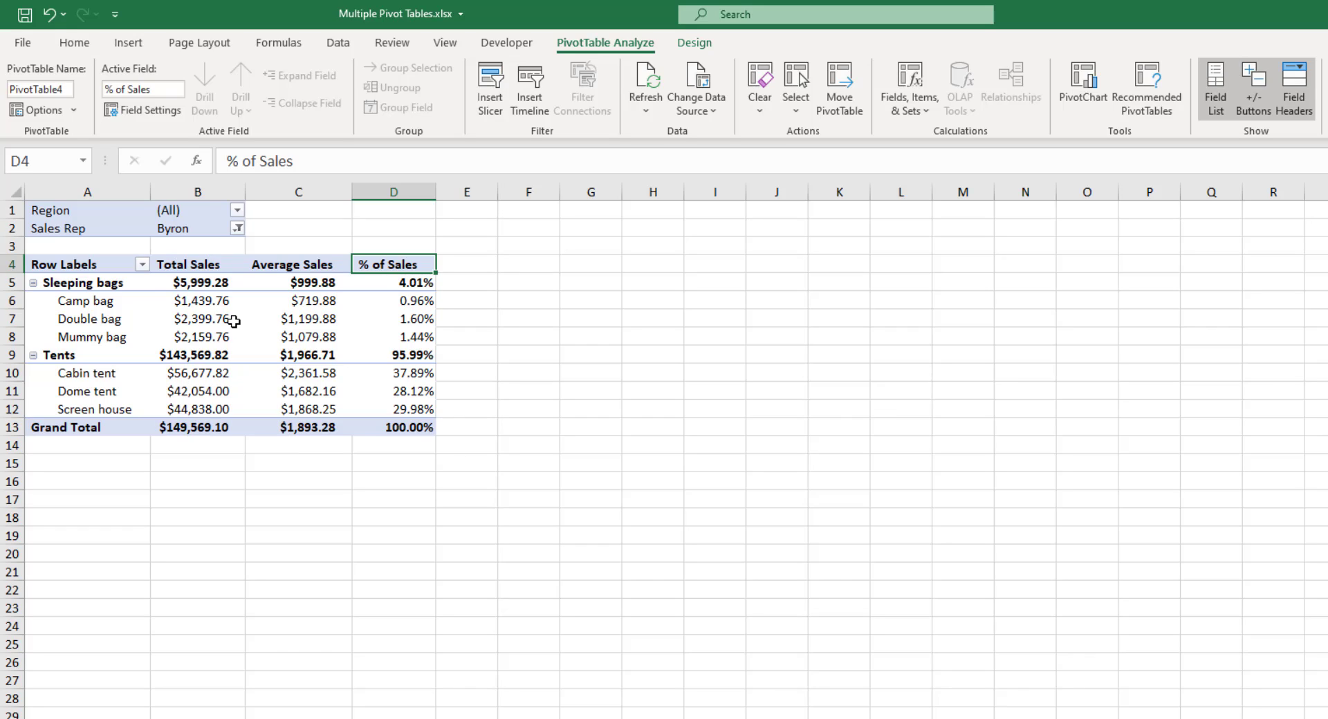
Allow multiple items in the Sales Rep report filter and include the first two sales reps
left_click(237, 228)
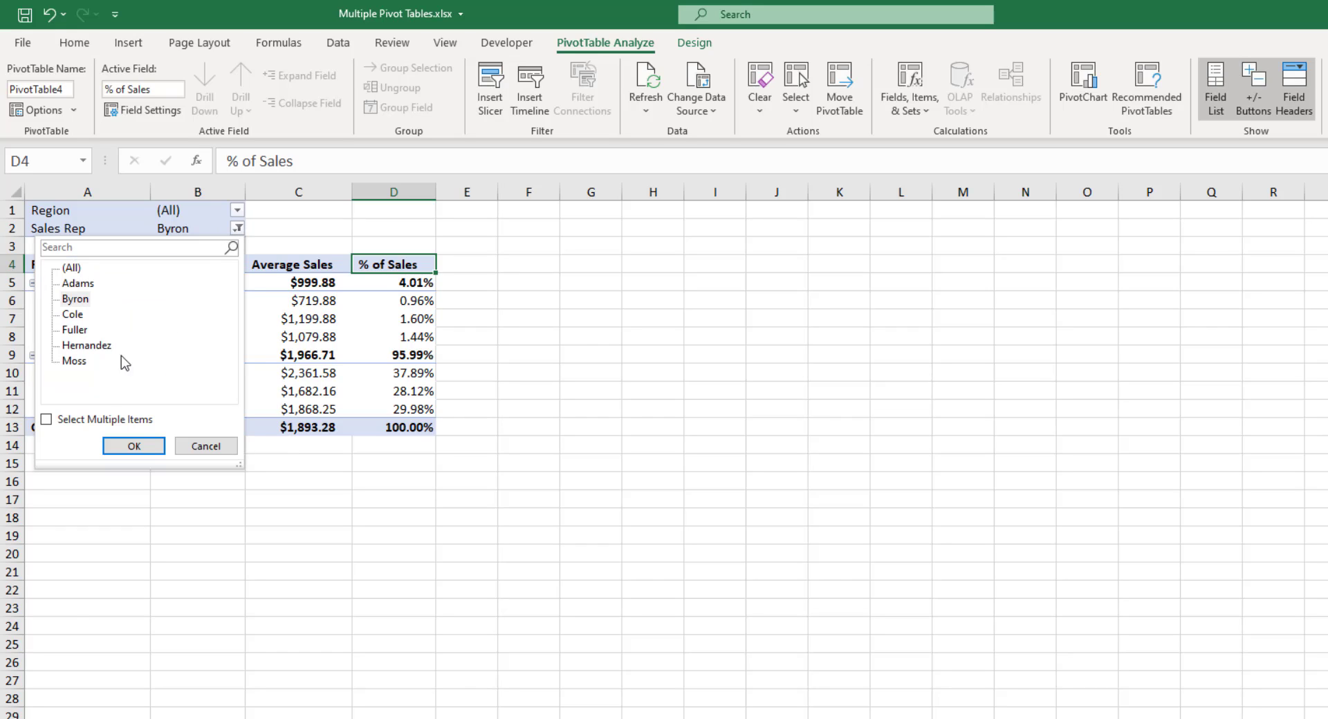
left_click(47, 421)
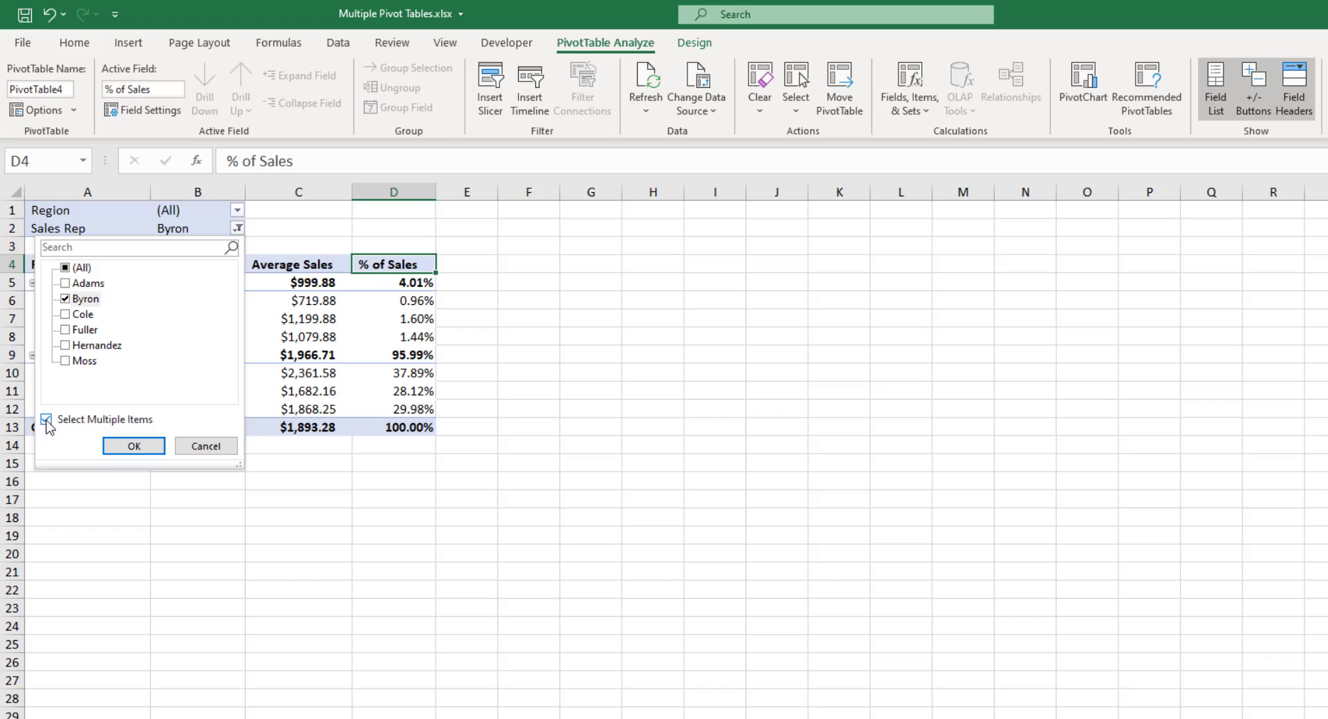
left_click(65, 284)
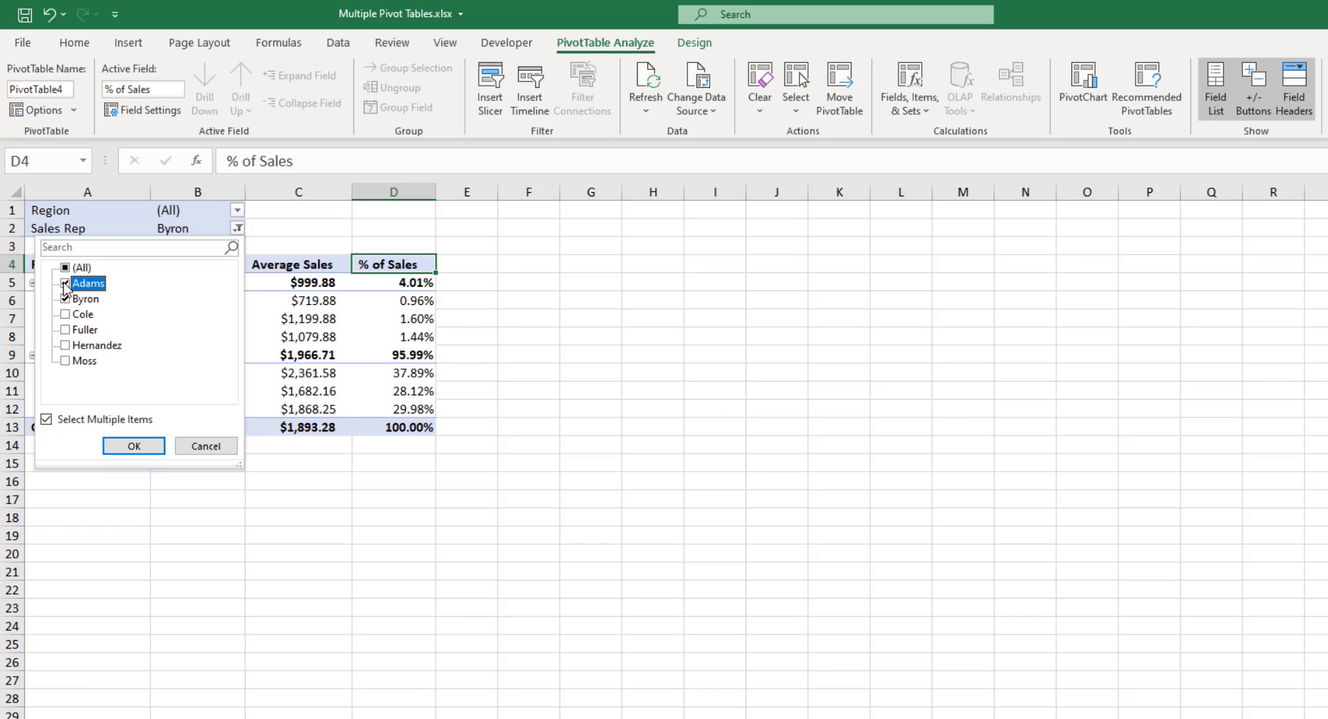
left_click(128, 448)
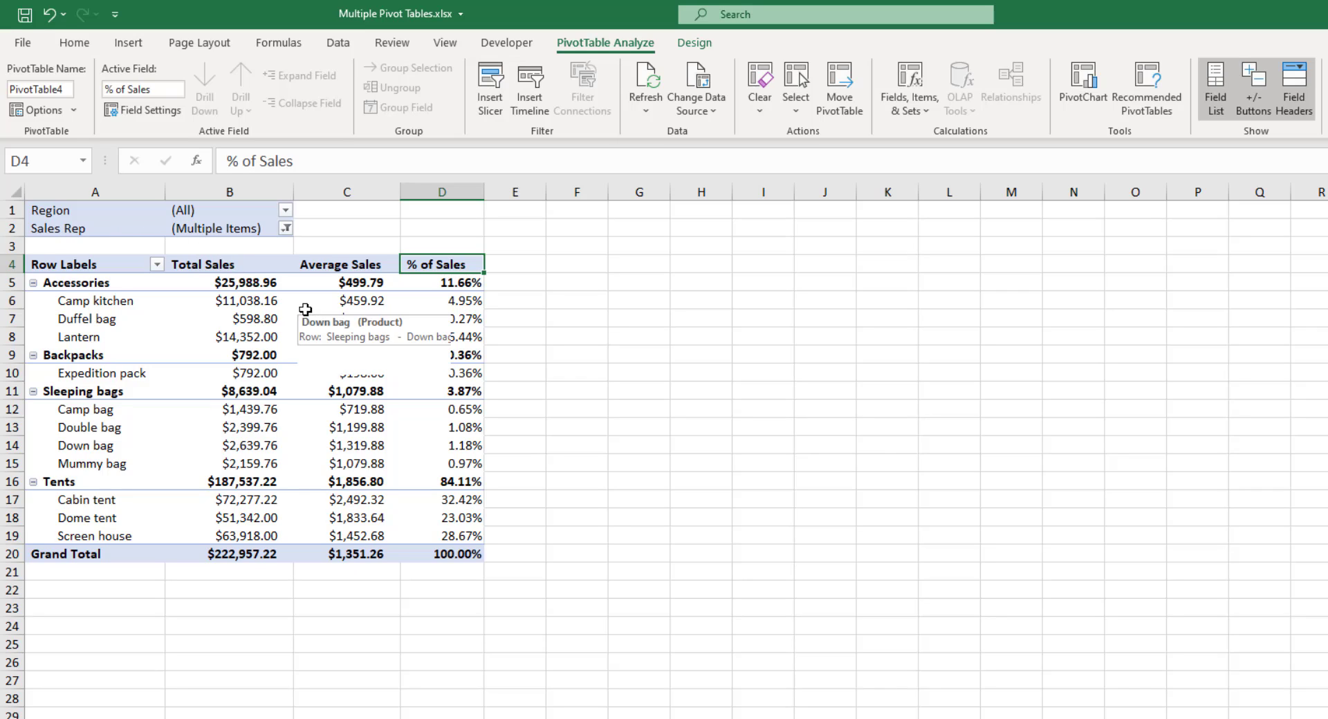
Reset the Sales Rep filter to all items and remove both Sales Rep and Region from the report filters
left_click(285, 229)
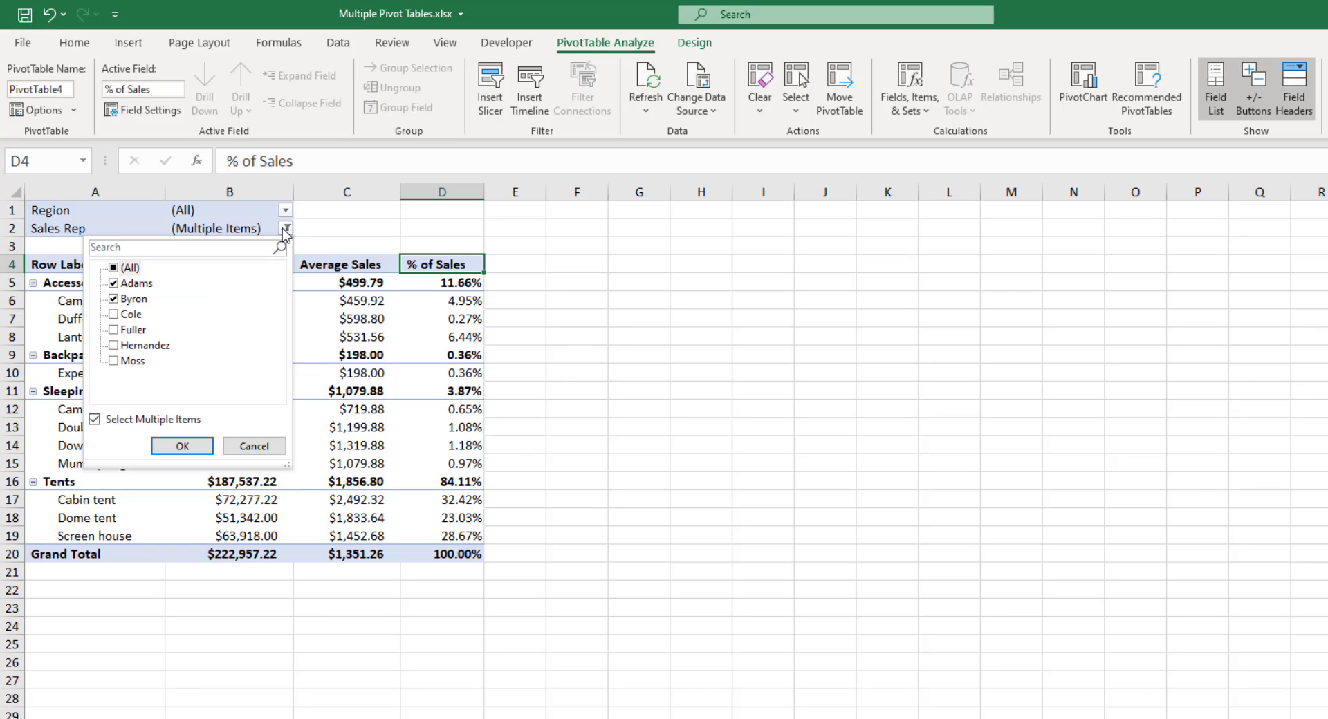
left_click(114, 268)
left_click(181, 447)
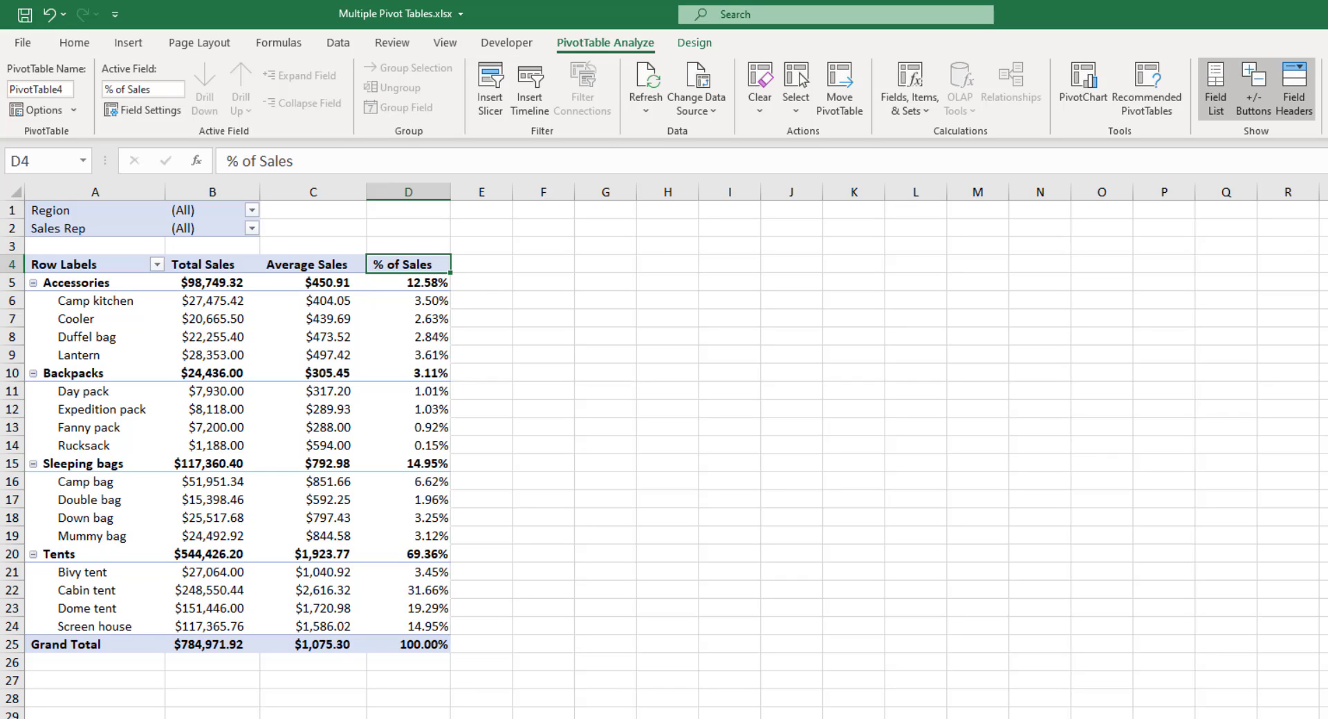
left_click_drag(1065, 638, 1053, 635)
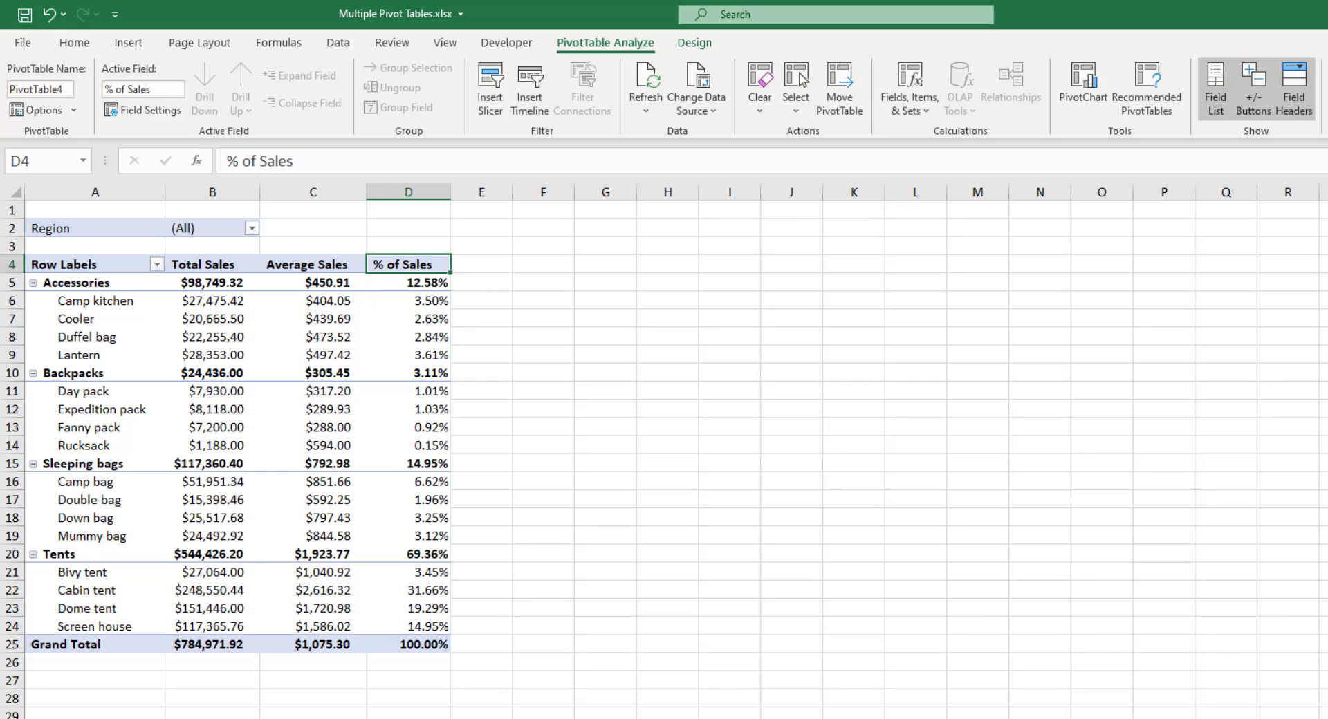
left_click_drag(50, 229, 1054, 629)
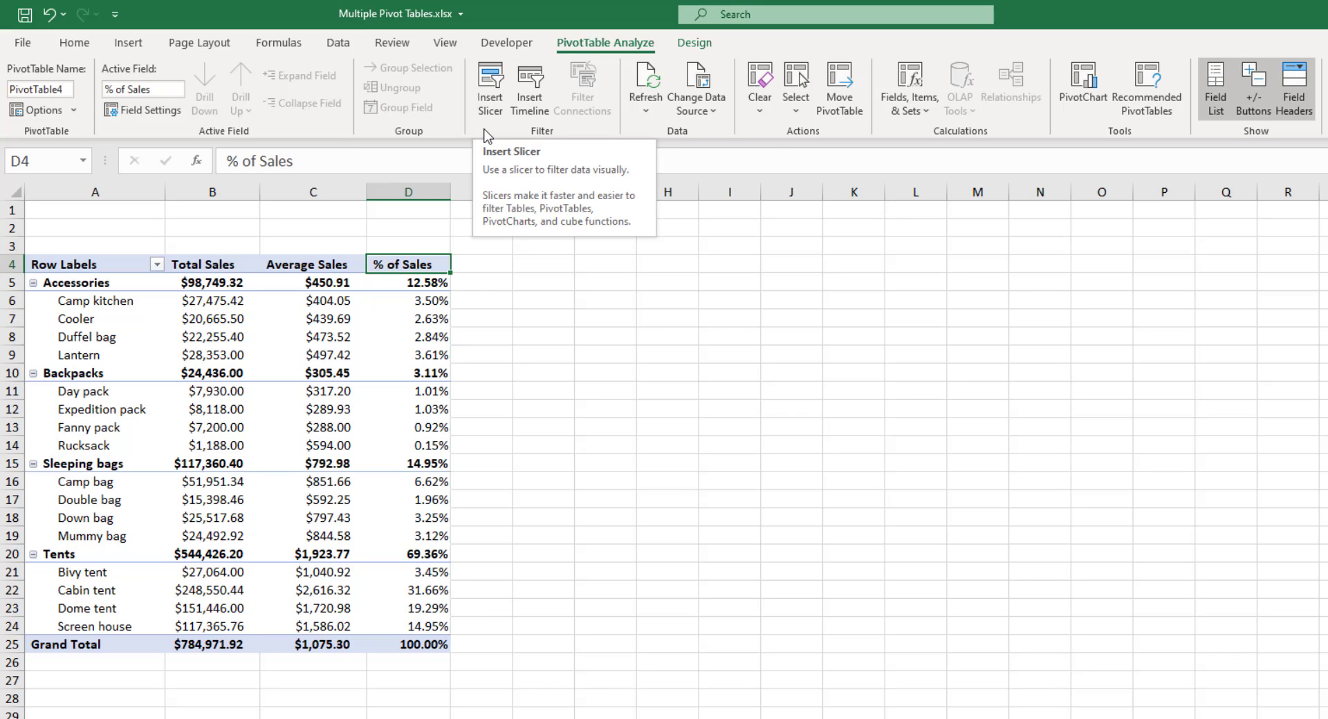
Insert slicers for the Region and Sales Rep fields of the PivotTable
left_click(489, 99)
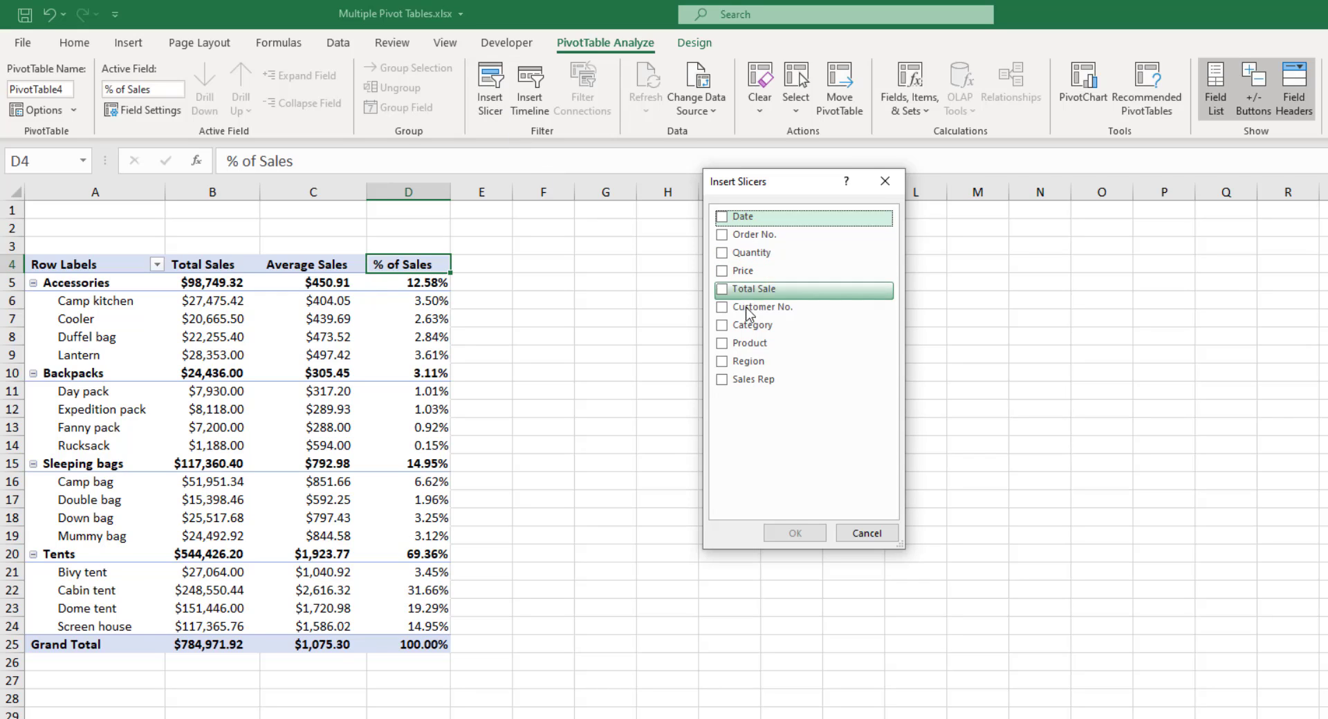
left_click(721, 362)
left_click(723, 380)
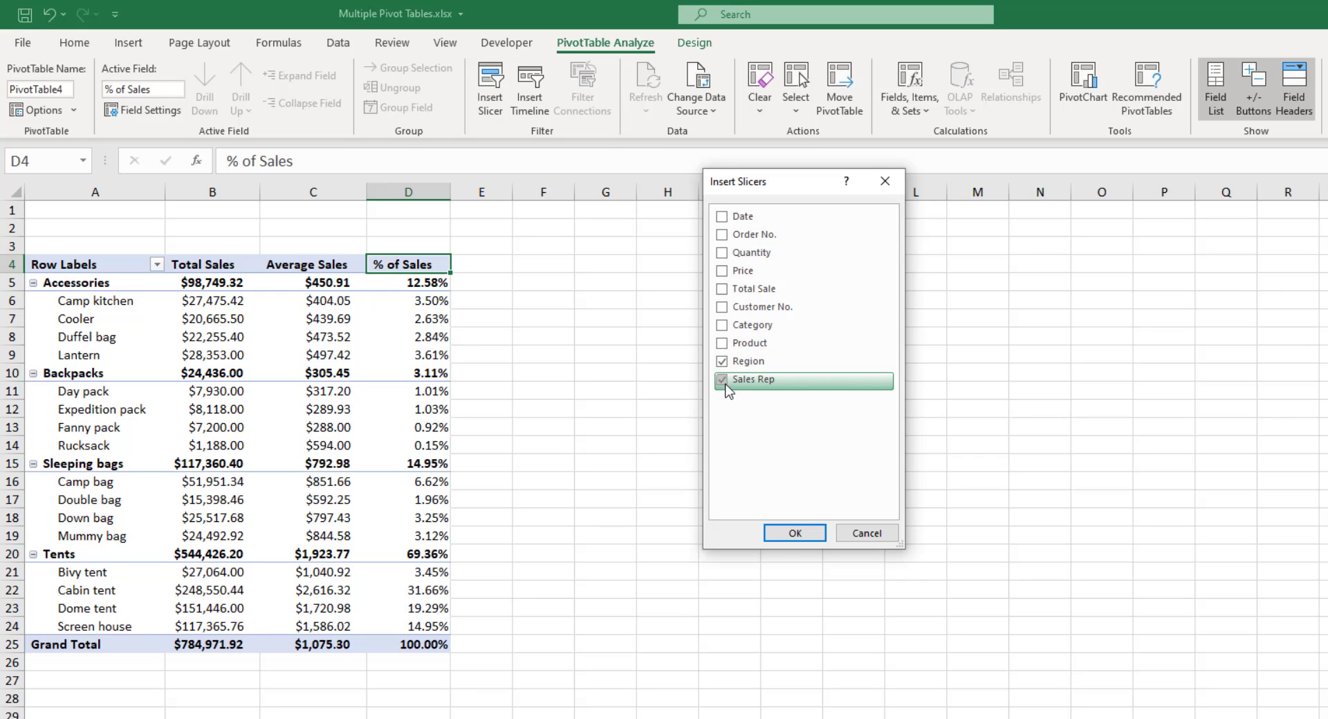
left_click(795, 534)
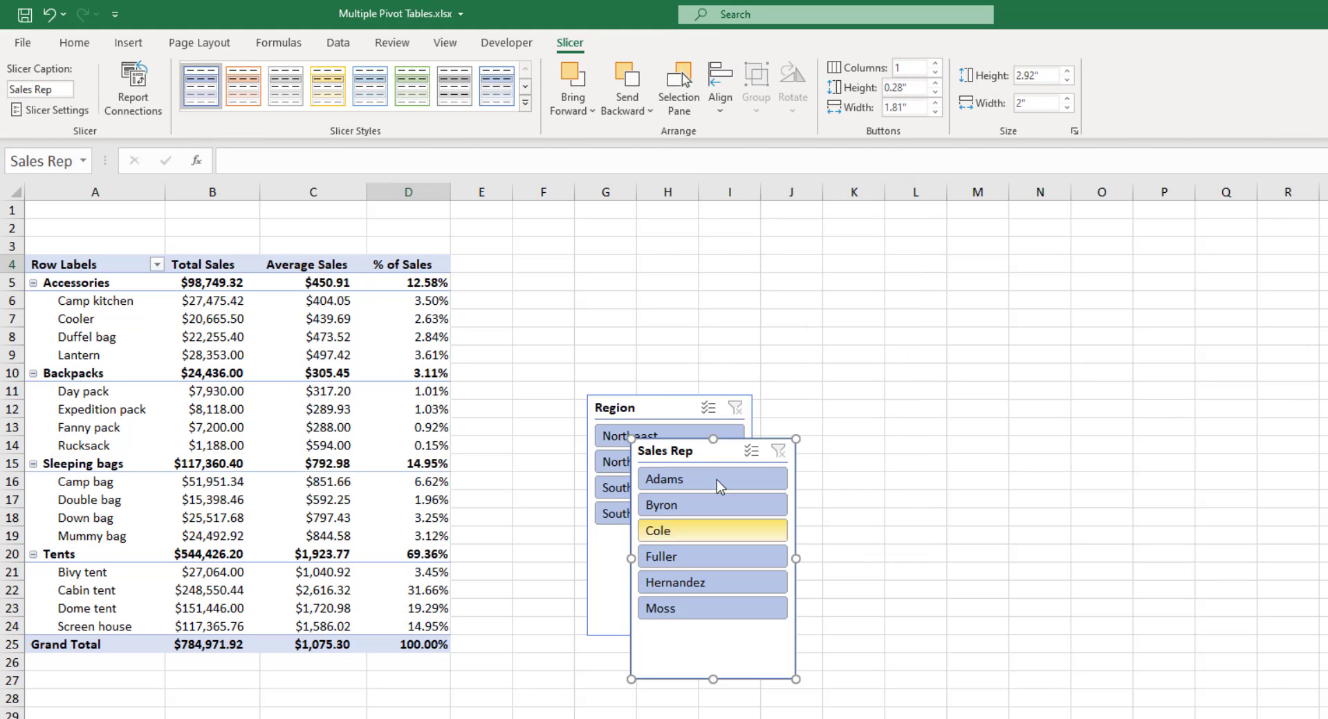
Place the Region slicer just right of the PivotTable from row 4 and the Sales Rep slicer beside it
left_click_drag(705, 445, 837, 263)
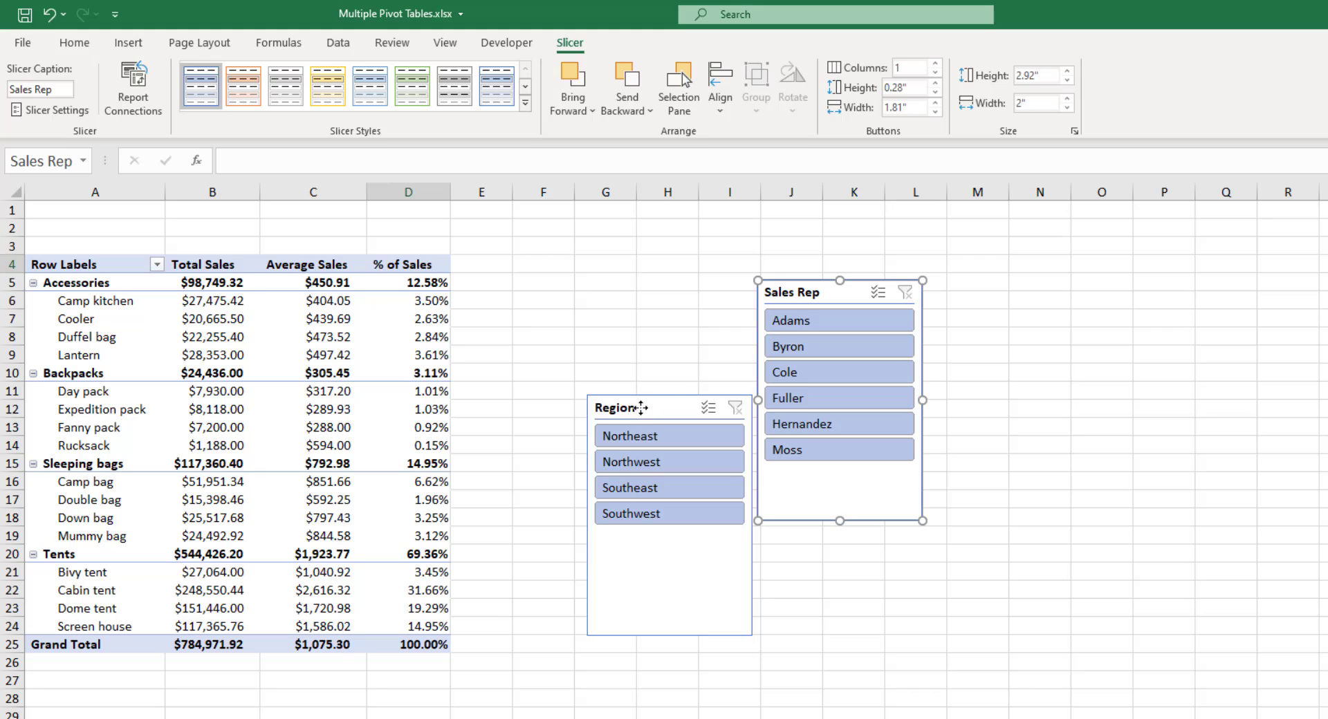
left_click_drag(640, 406, 519, 272)
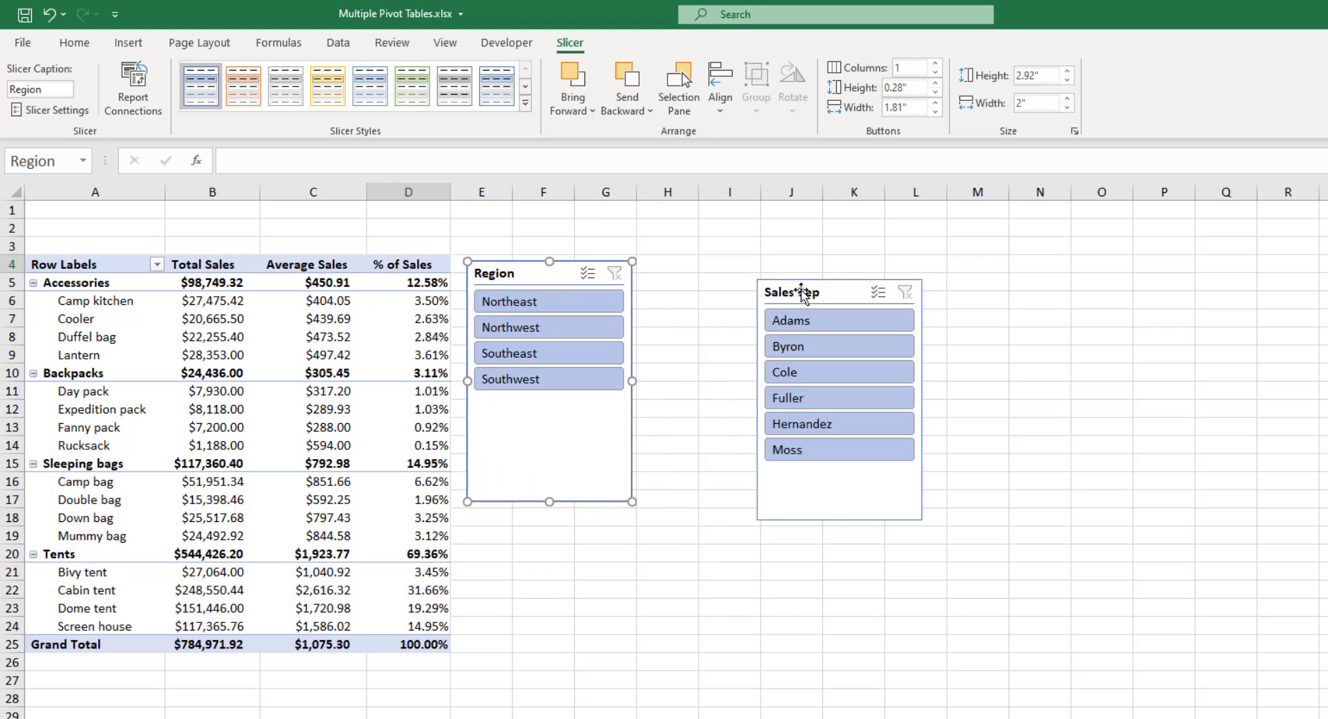
left_click_drag(801, 290, 687, 270)
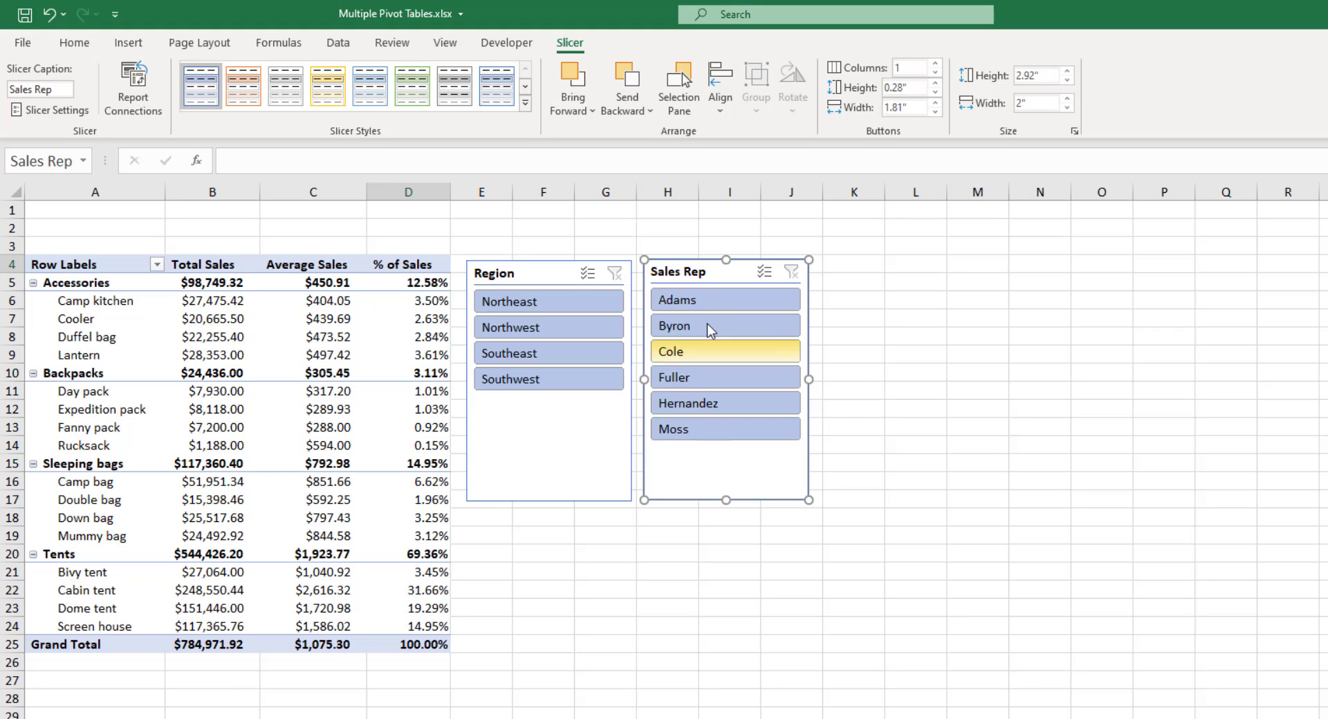
Filter the PivotTable with the Sales Rep slicer to the first-listed rep and switch to the second-listed rep
left_click(713, 301)
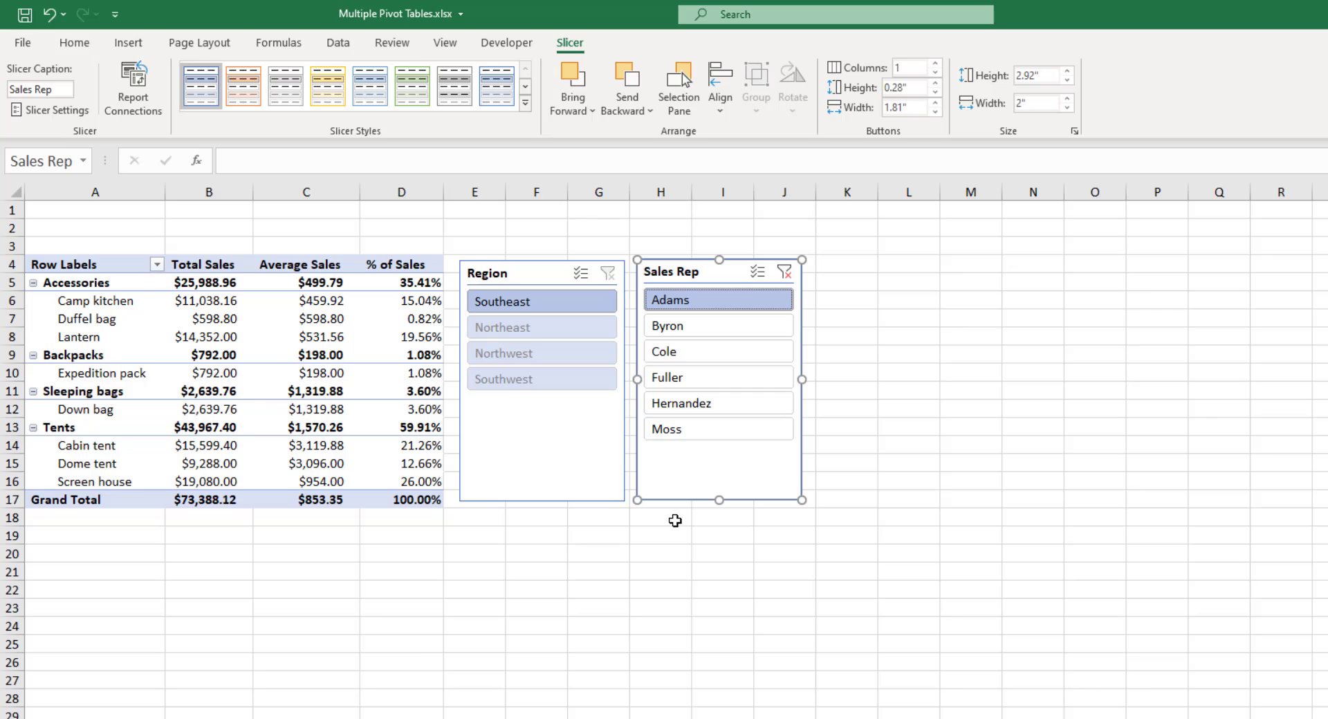
left_click(696, 328)
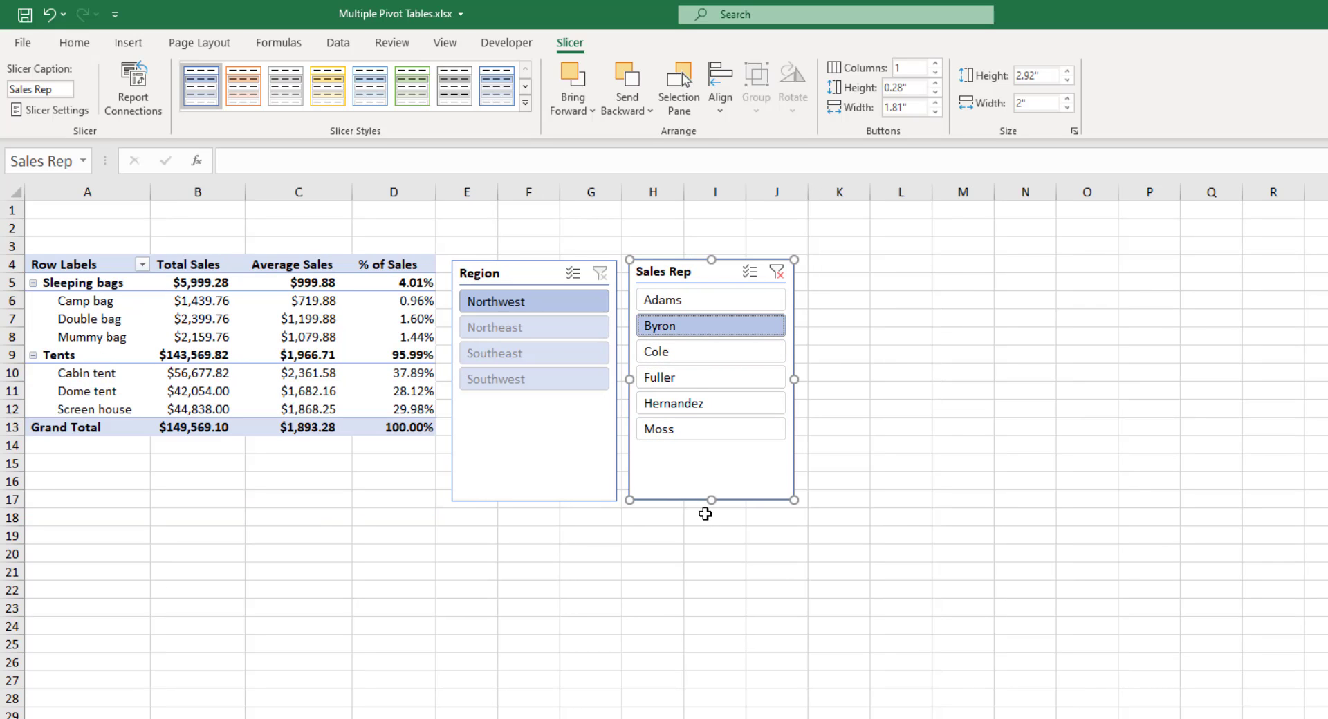
Filter the PivotTable to the first- and second-listed sales reps together with the Sales Rep slicer
left_click(682, 299)
left_click(682, 326, "ctrl")
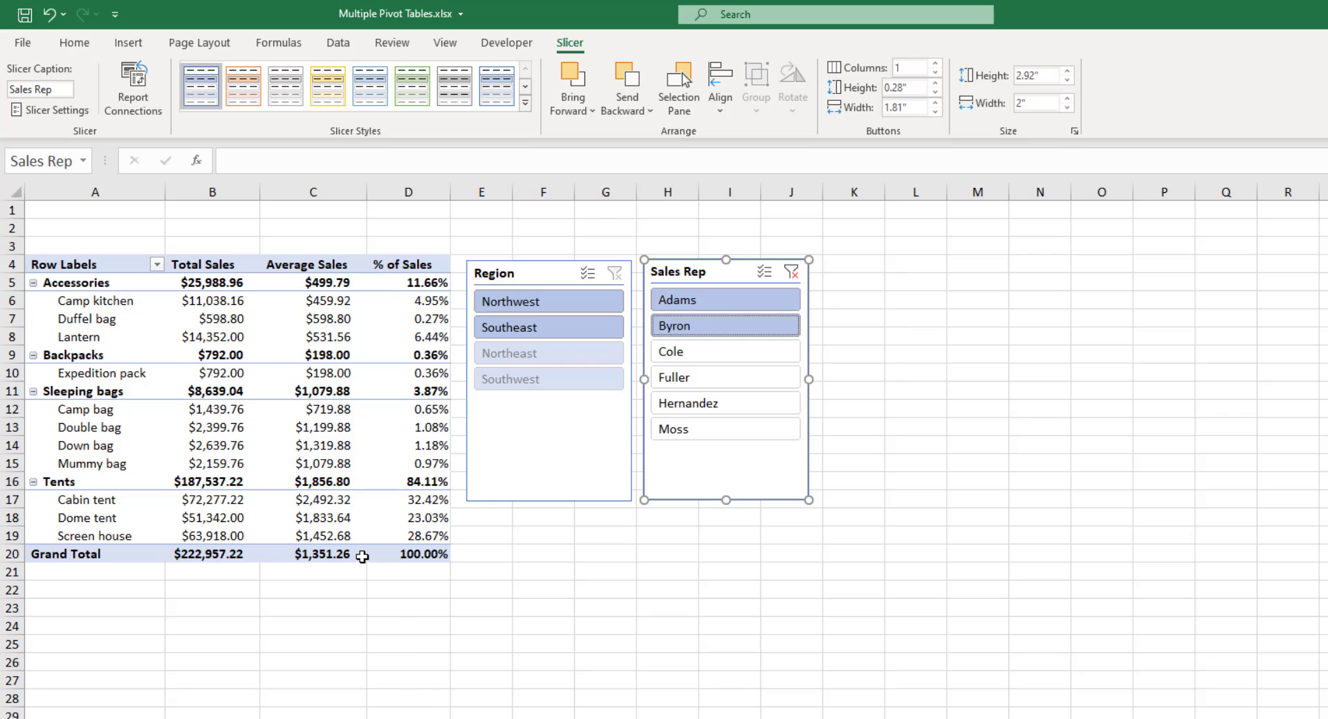
mouse_move(362, 557)
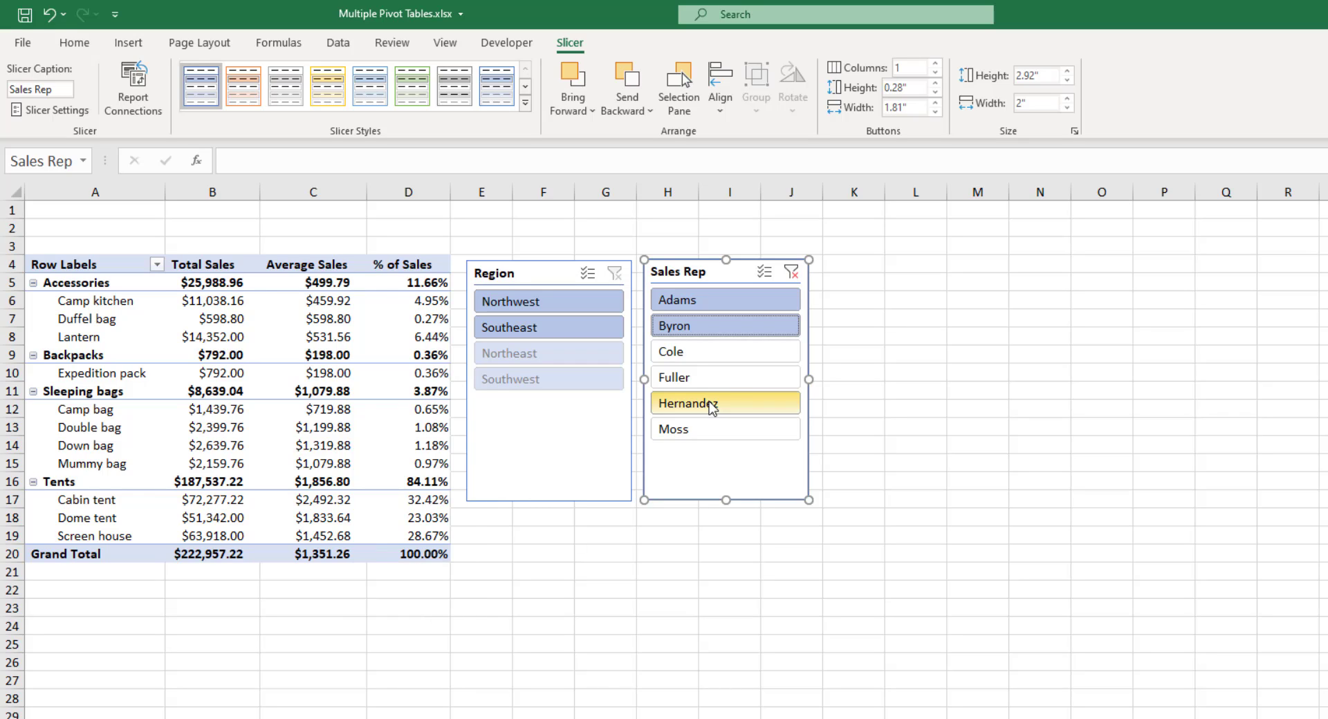
Filter the PivotTable to the first- and fourth-listed sales reps together, and clear the Sales Rep slicer's filter
left_click(722, 306)
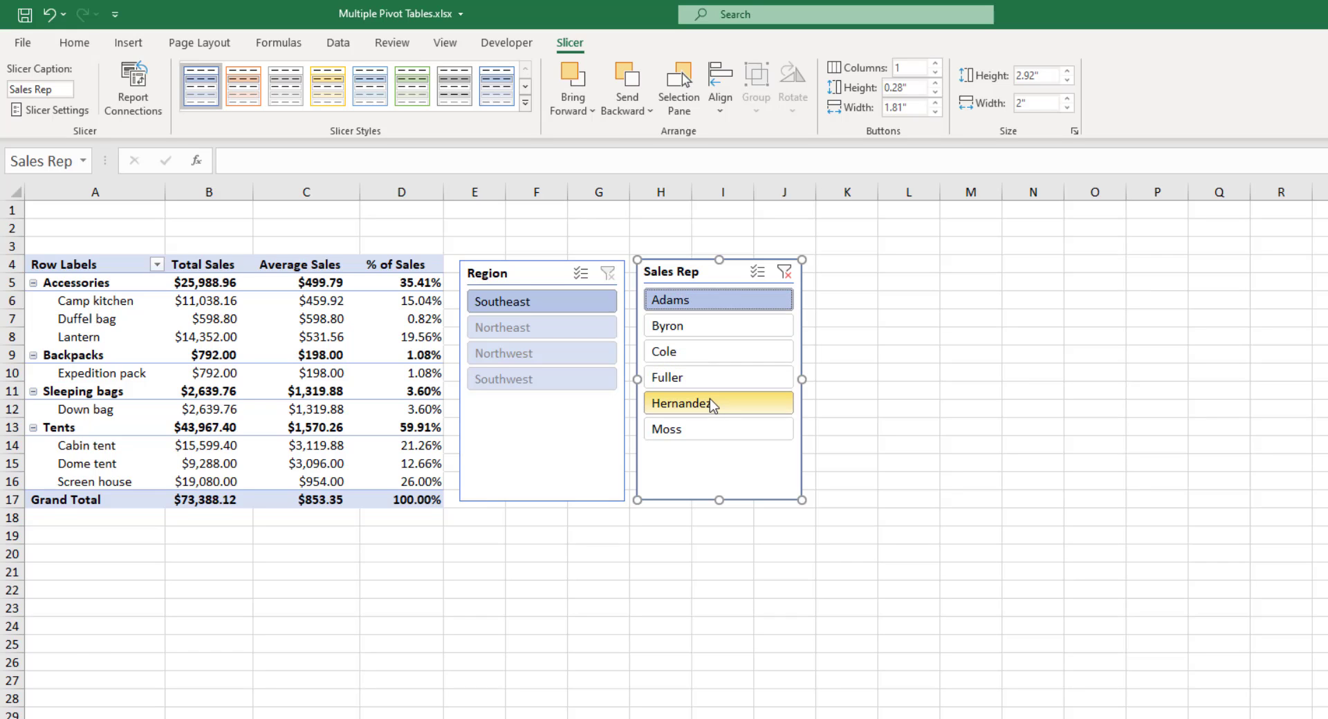
left_click(724, 384)
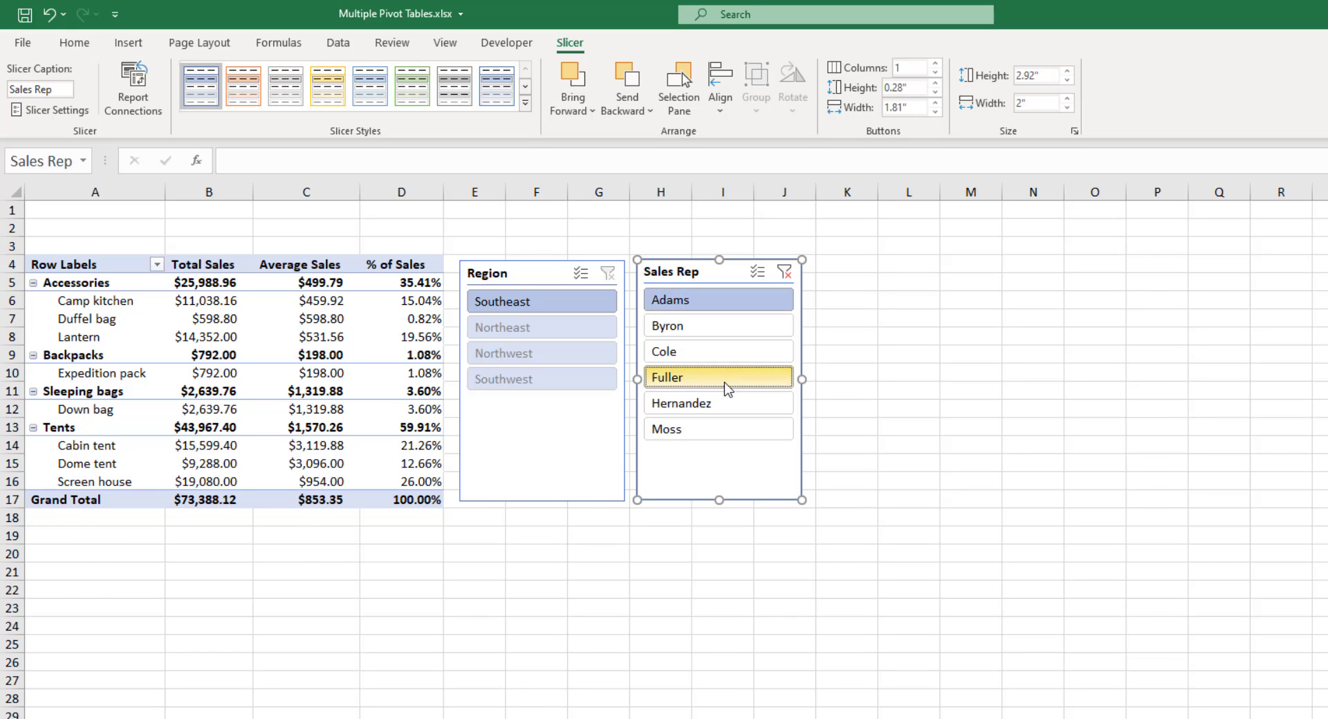
left_click(724, 382, "ctrl")
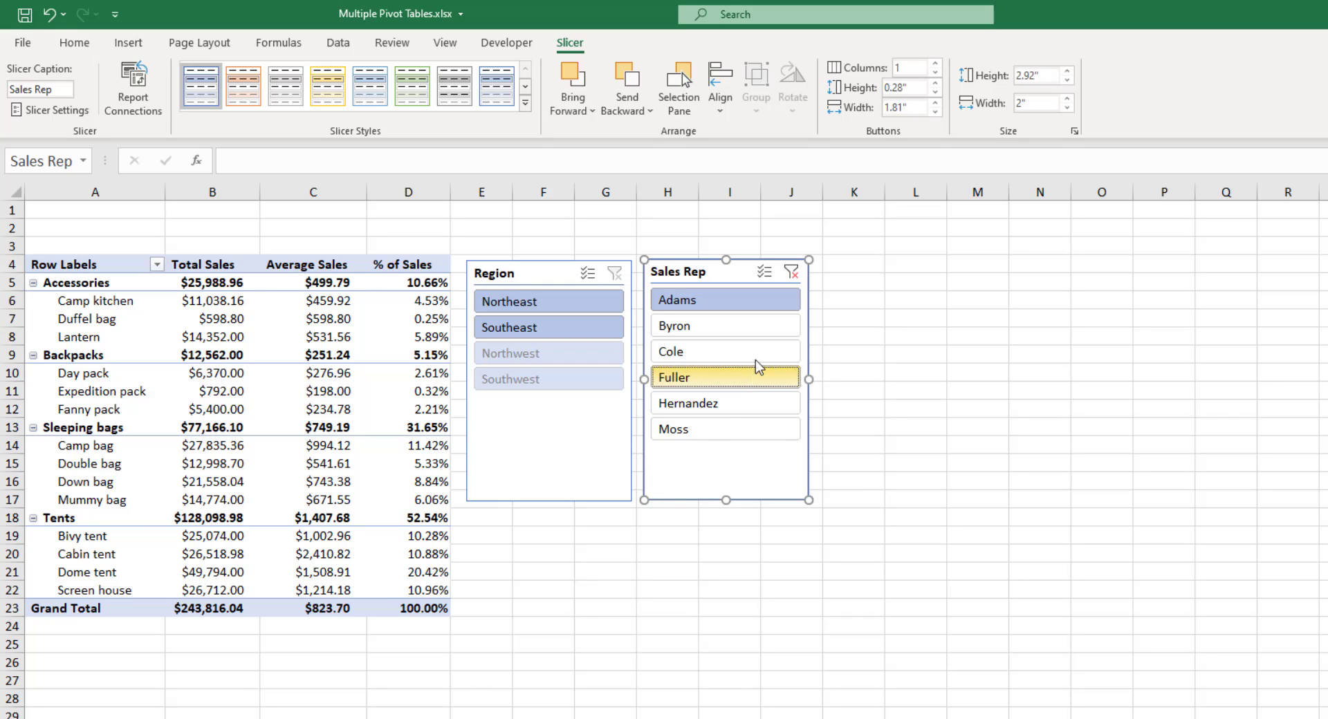
left_click(790, 272)
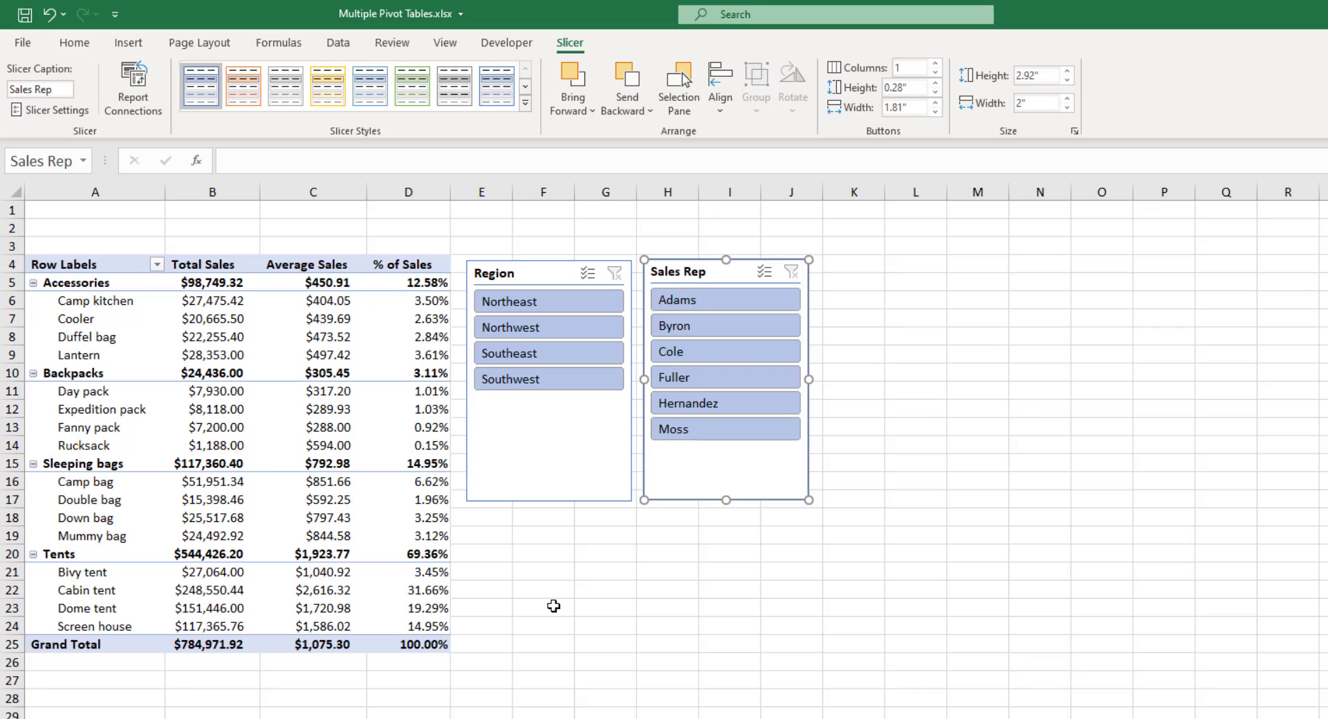
Move the Region slicer against the PivotTable's right edge at row 4 and the Sales Rep slicer close beside it
left_click_drag(552, 274, 541, 266)
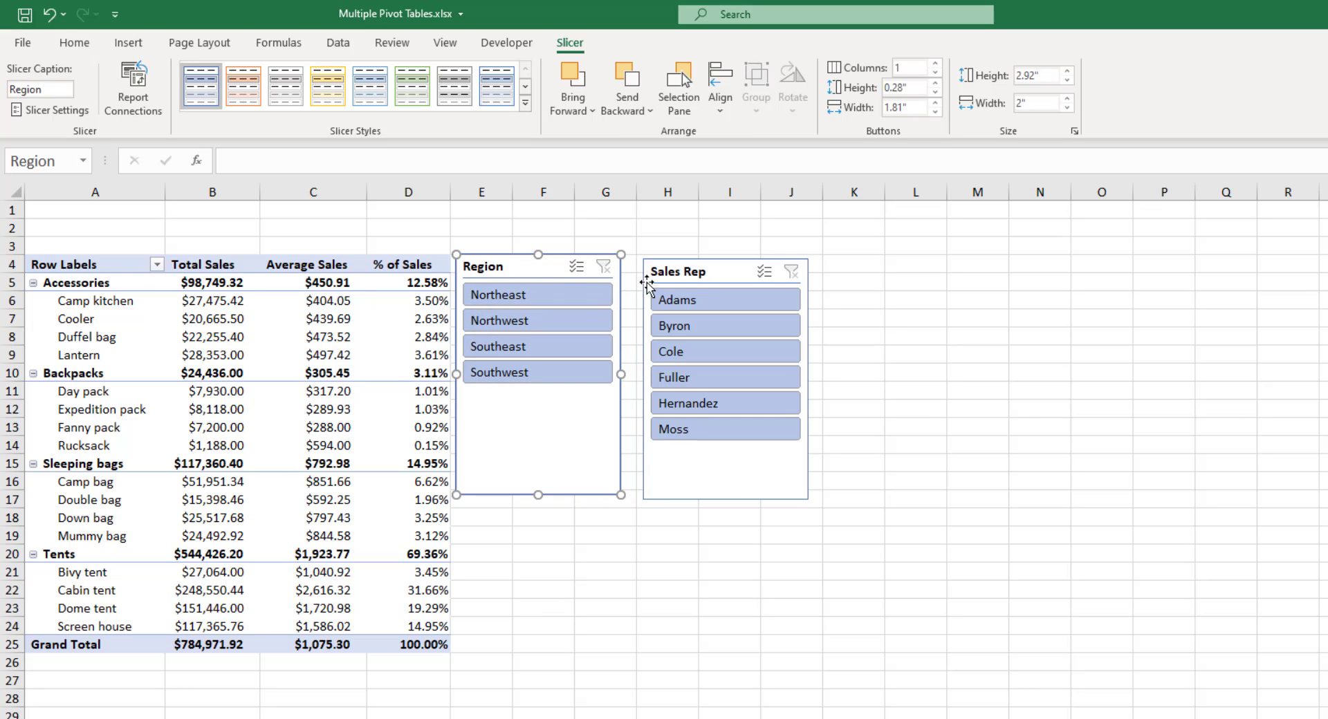
left_click_drag(691, 276, 679, 265)
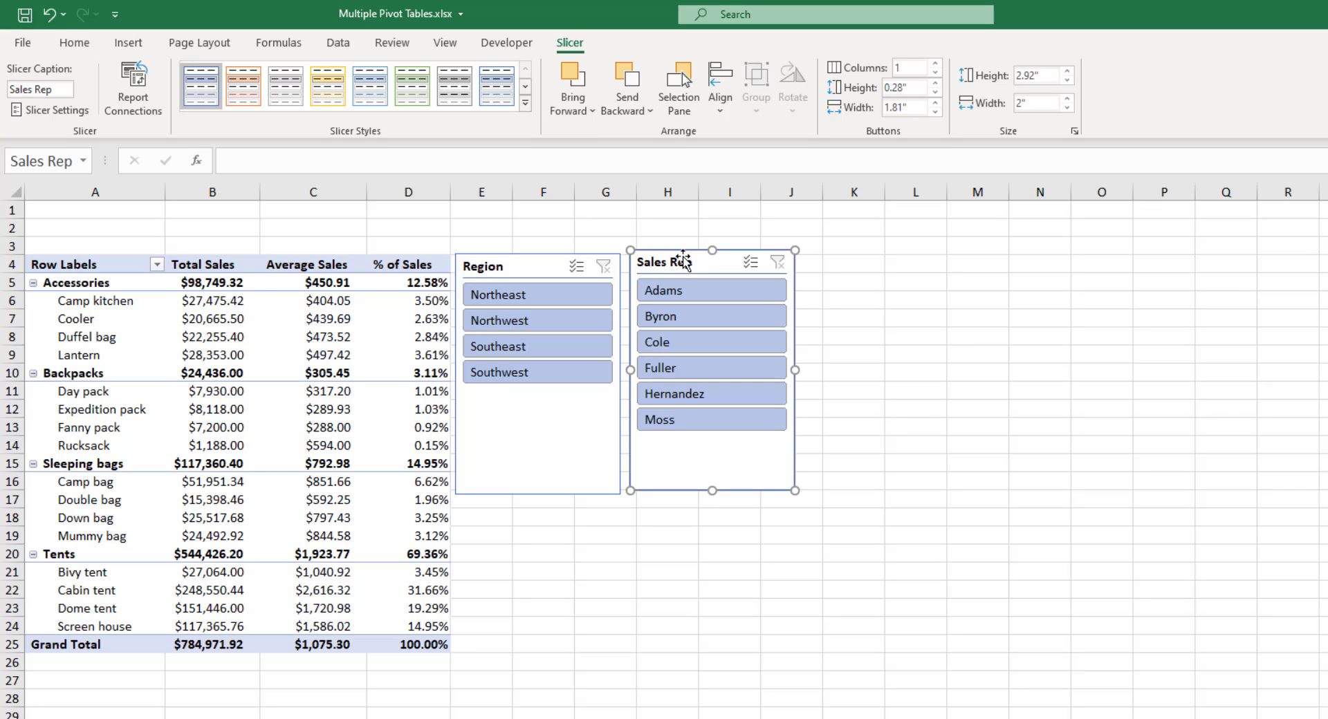
left_click_drag(684, 262, 681, 268)
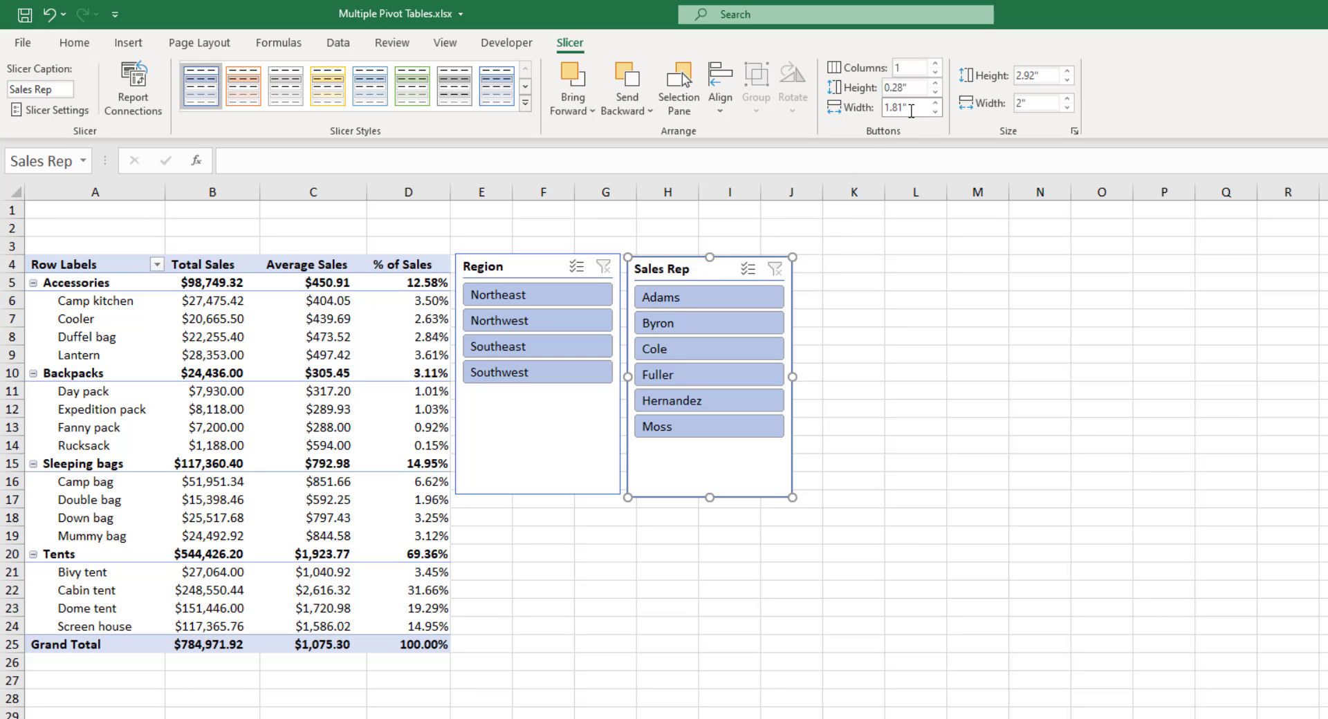
Arrange the Sales Rep slicer in 2 columns and resize it to about 2.13" wide and 1.43" high
left_click(935, 64)
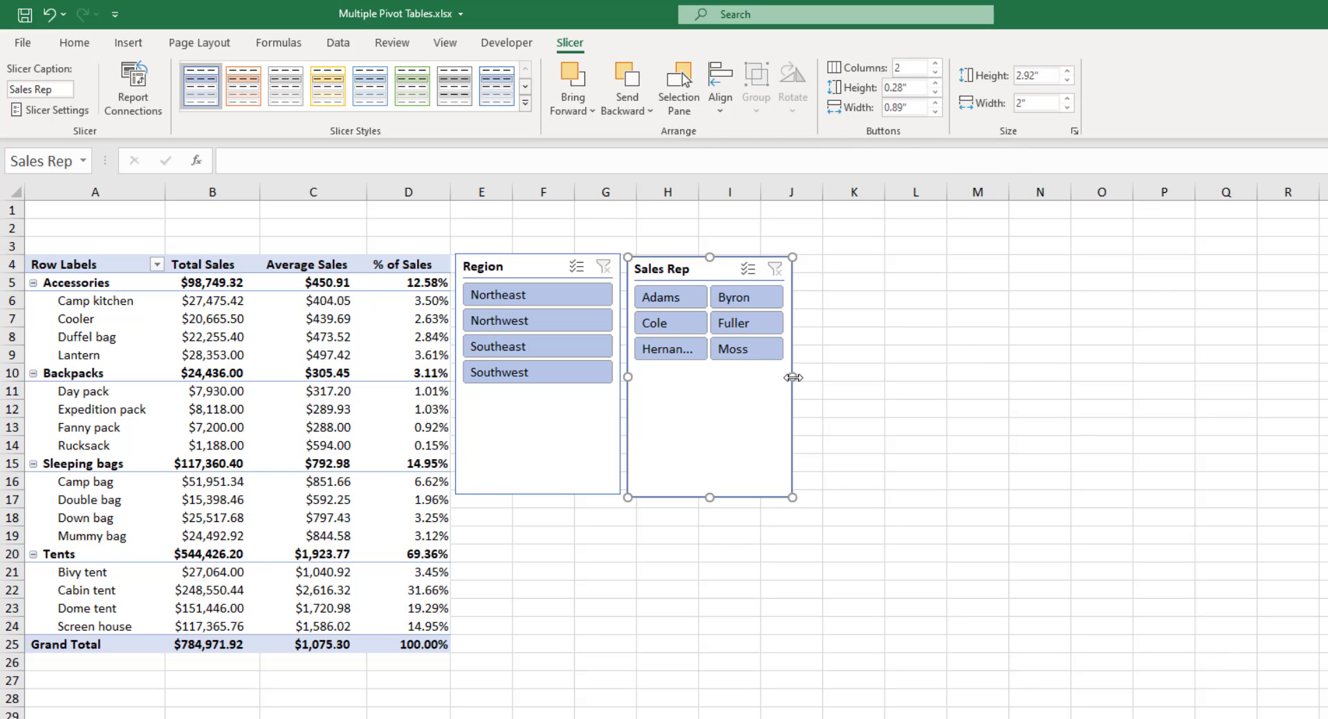
left_click_drag(794, 378, 803, 378)
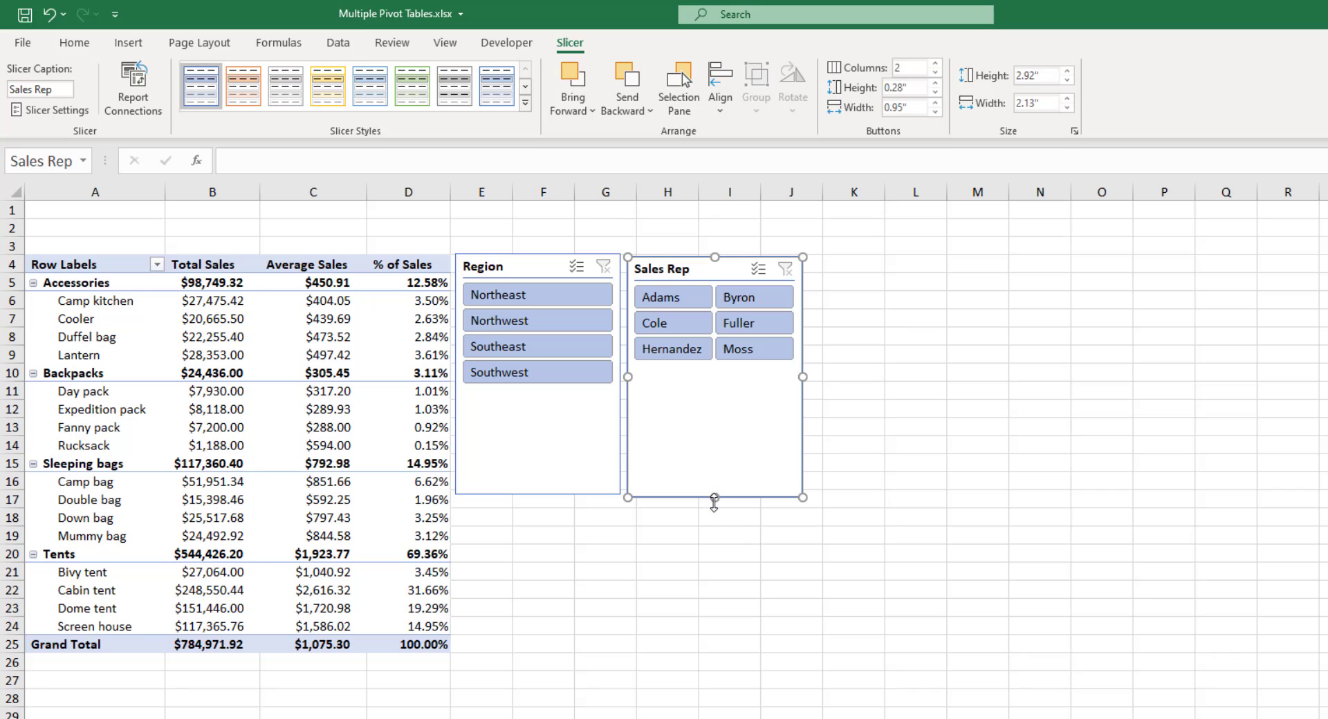
left_click_drag(716, 499, 777, 374)
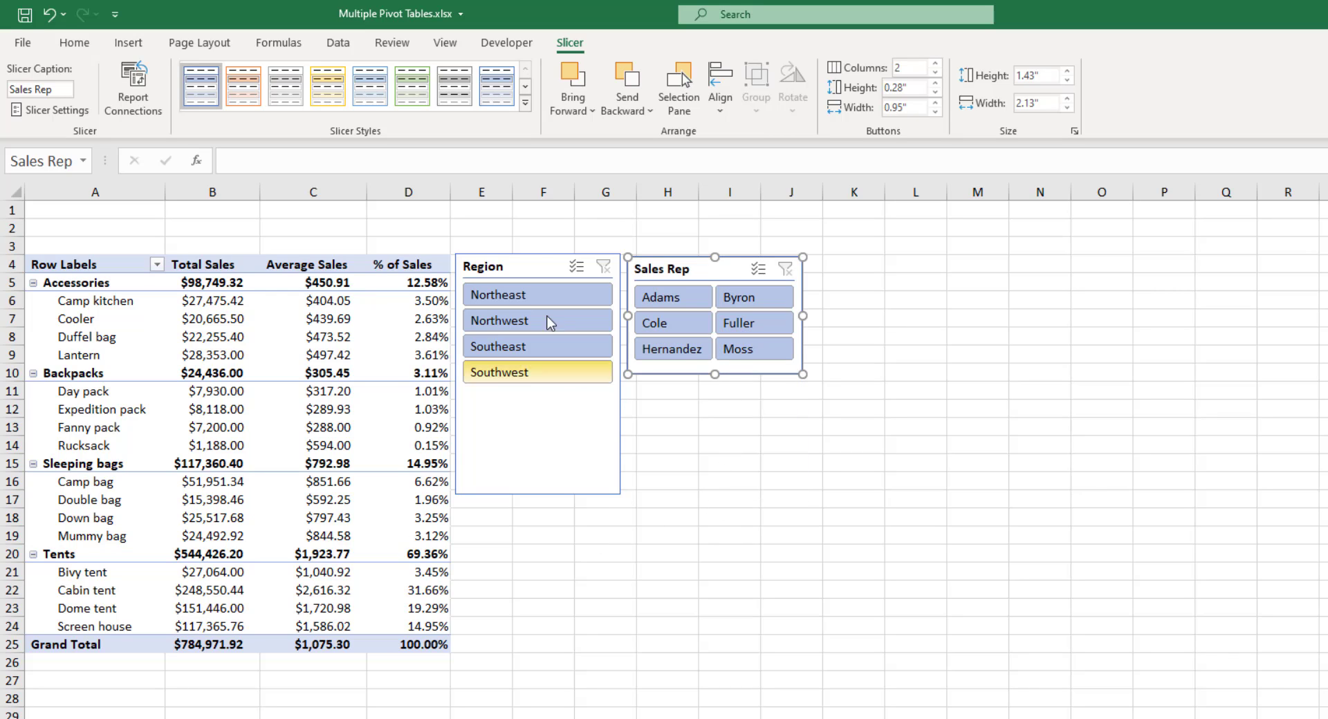
Arrange the Region slicer in 2 columns and shorten it to about 1.09" high
left_click(530, 267)
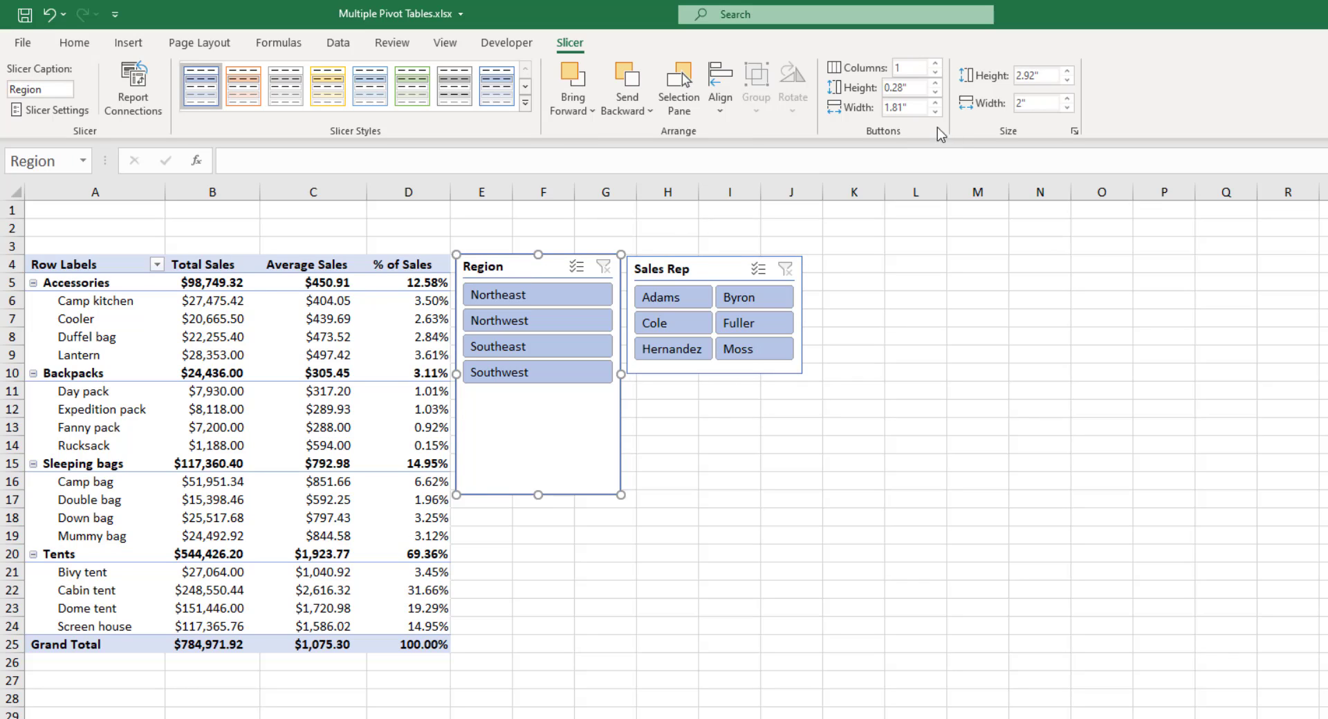
left_click(935, 63)
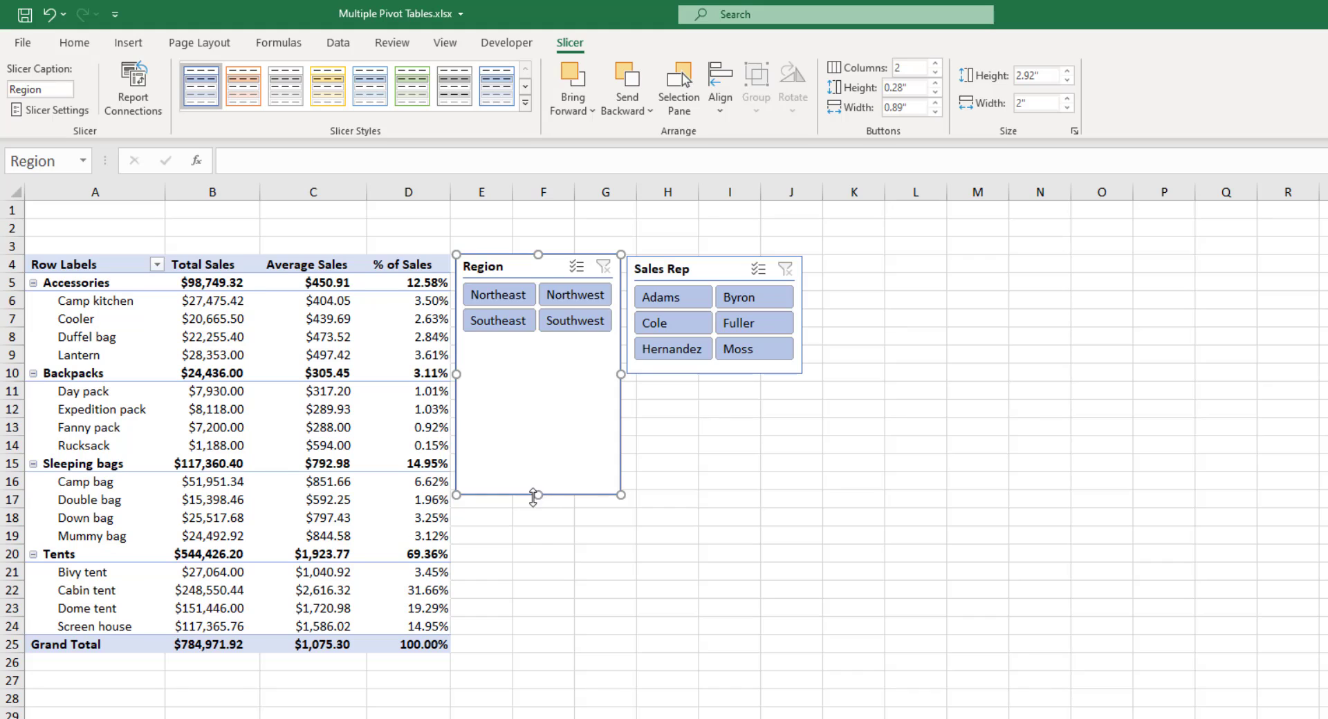
left_click_drag(538, 495, 548, 343)
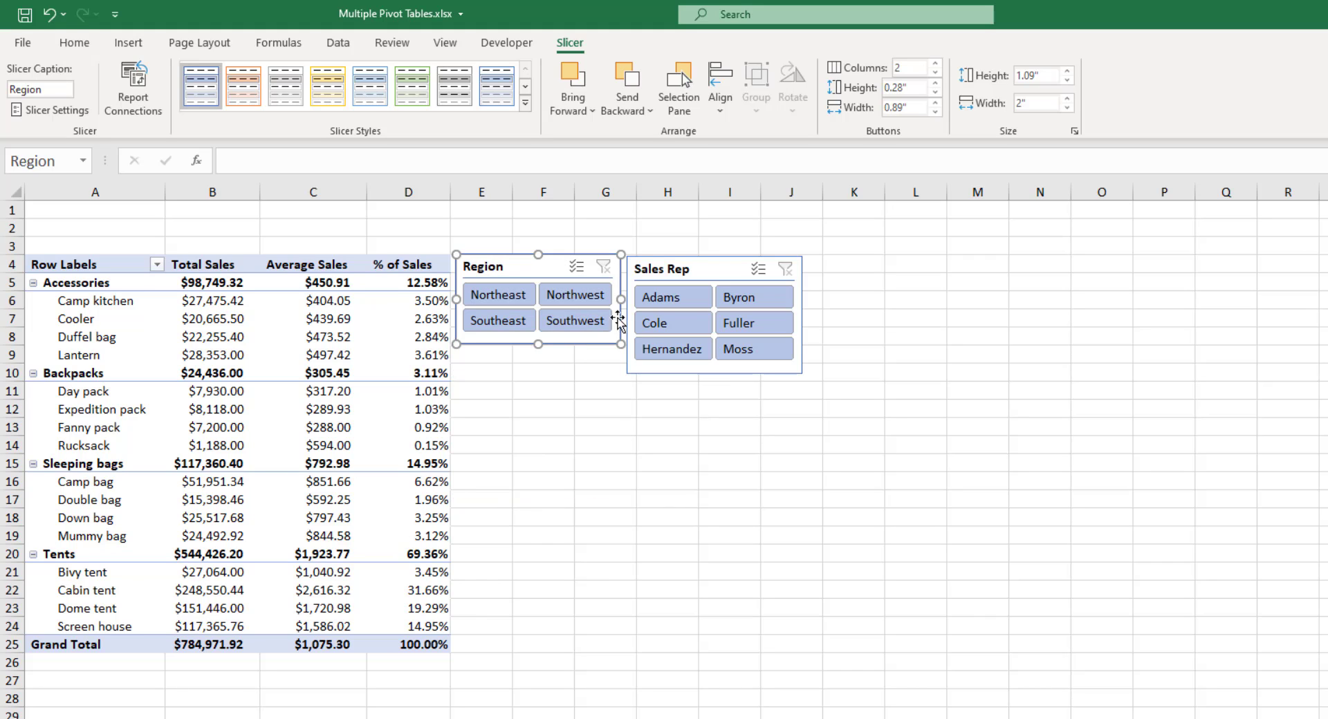
Move the Sales Rep slicer directly below the Region slicer, next to the PivotTable, and deselect it
left_click_drag(647, 268, 503, 374)
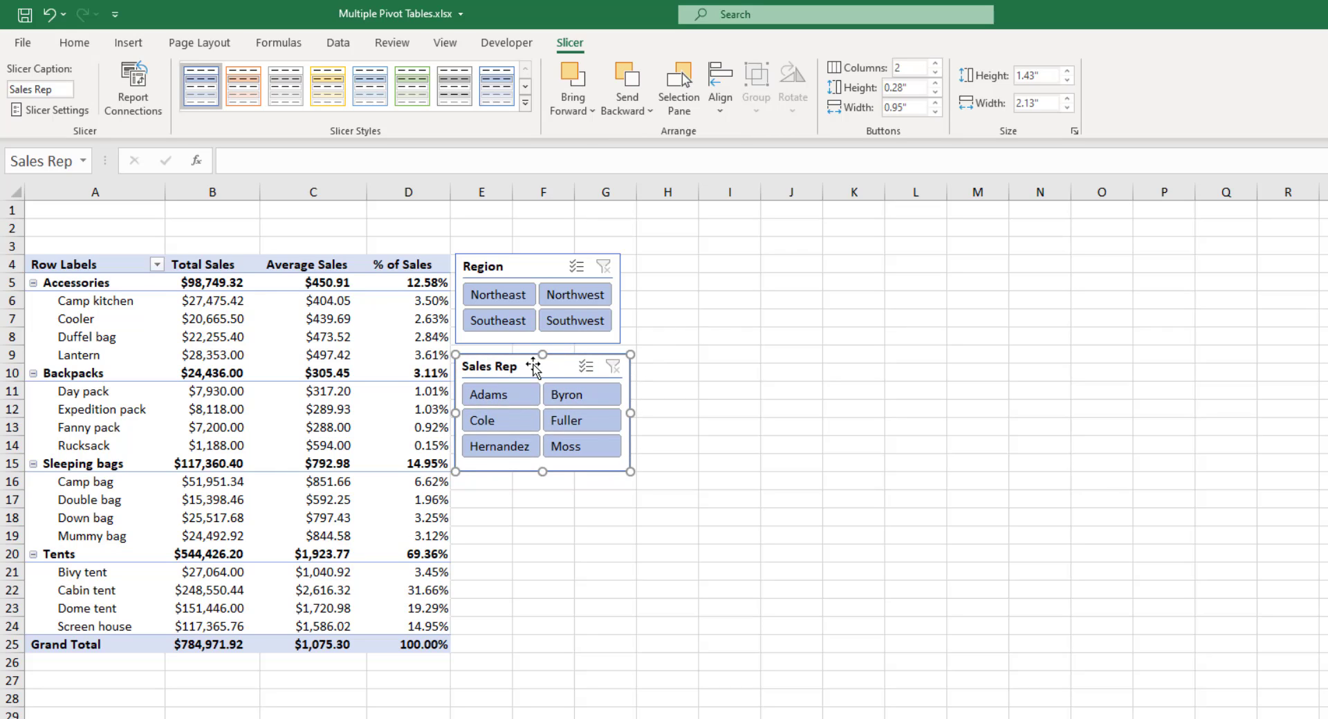
left_click_drag(530, 367, 527, 360)
left_click(692, 343)
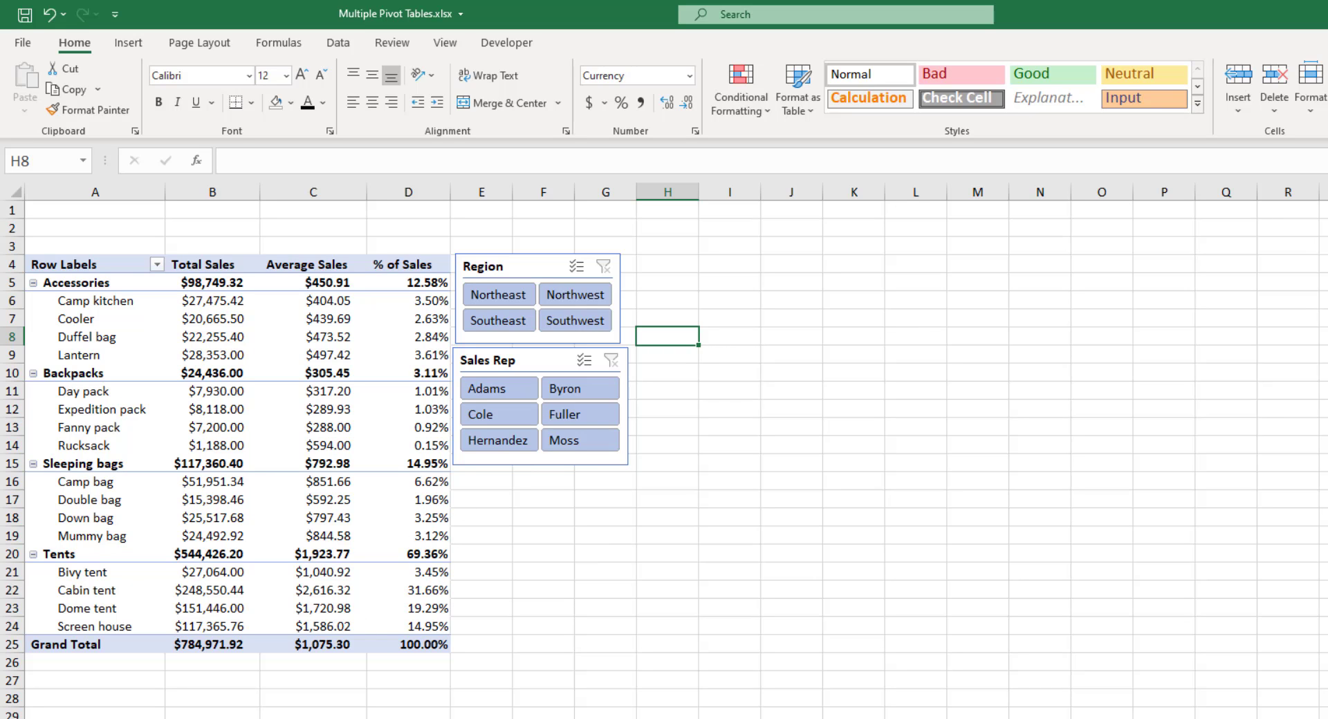
Create a second PivotTable from the sales data table Table13, placed on the existing sheet "Pivot 2" at cell H4
key("ctrl+Page_Down")
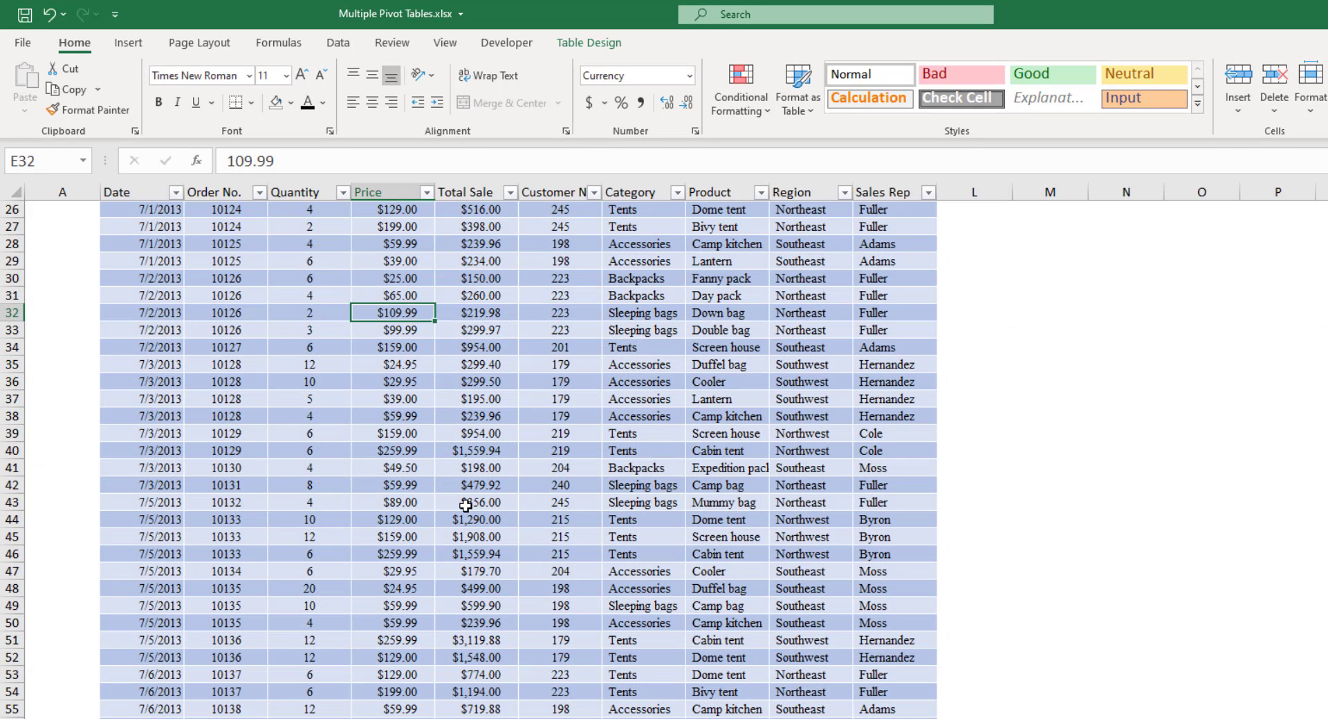
left_click(465, 506)
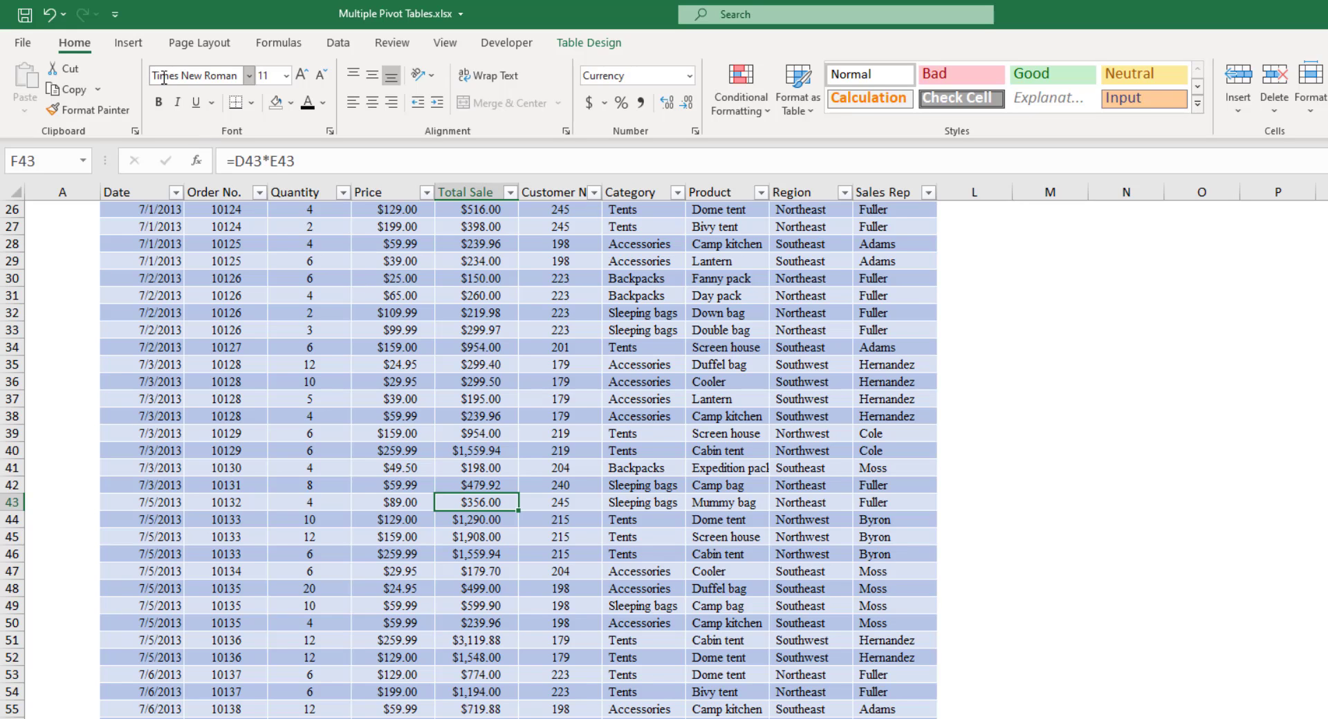
left_click(128, 46)
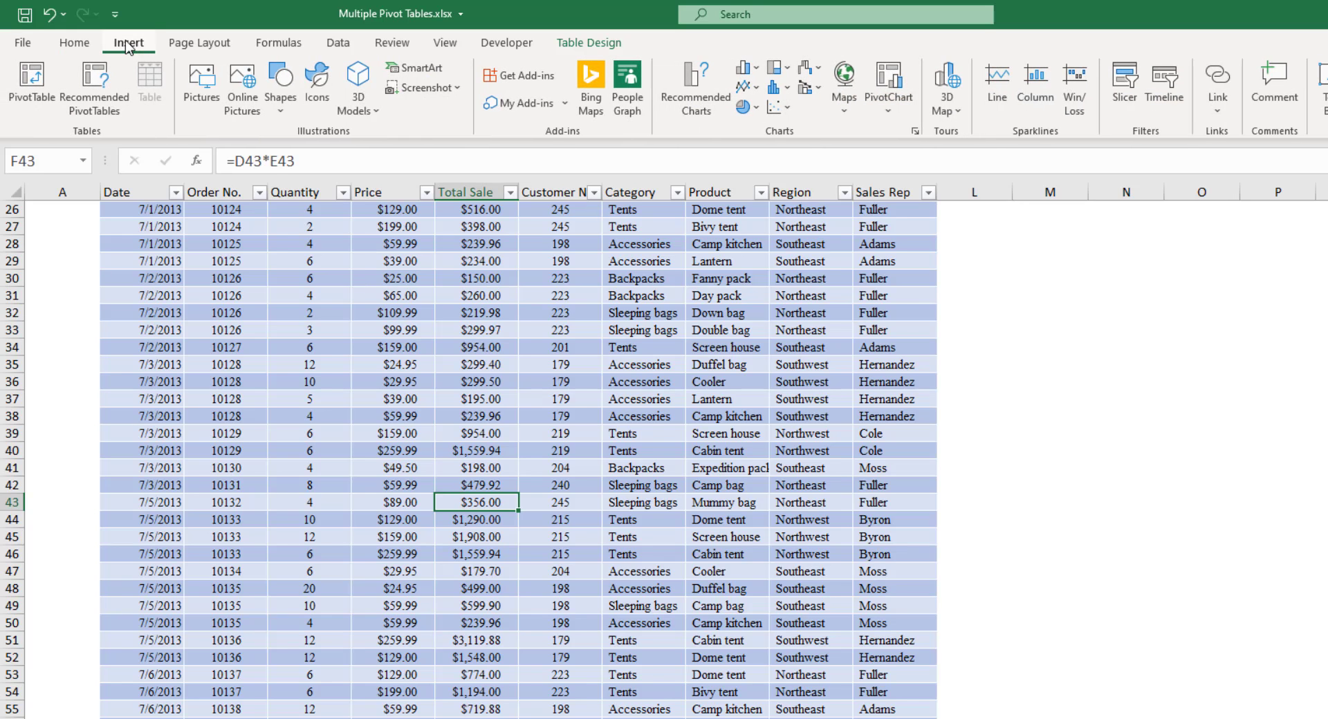
left_click(35, 90)
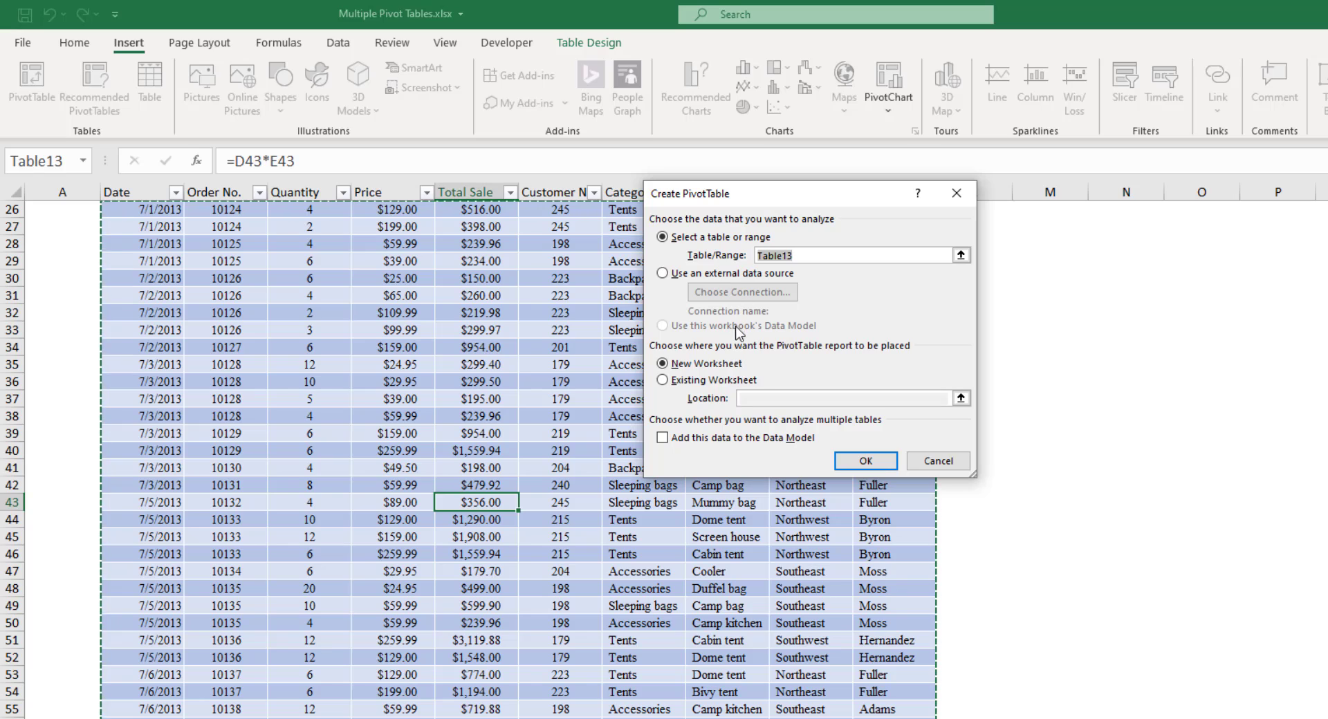
left_click(662, 380)
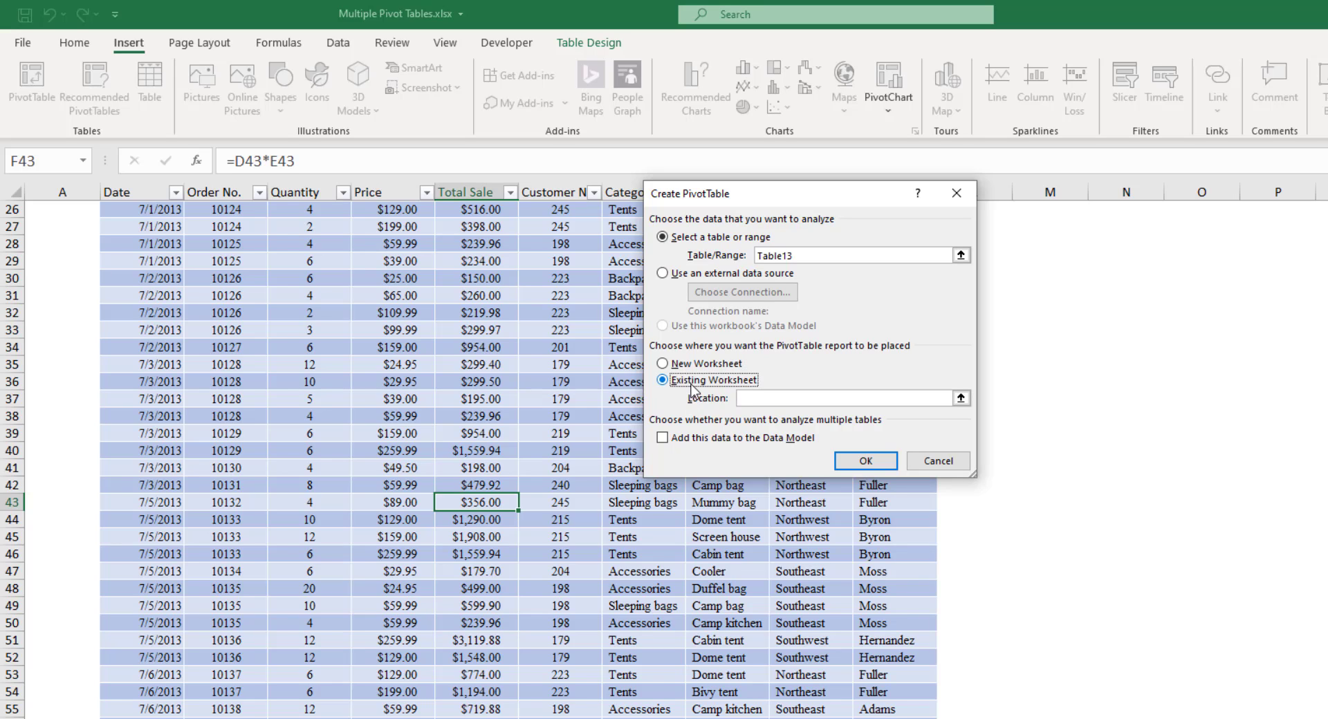
left_click(750, 400)
key("ctrl+Page_Up")
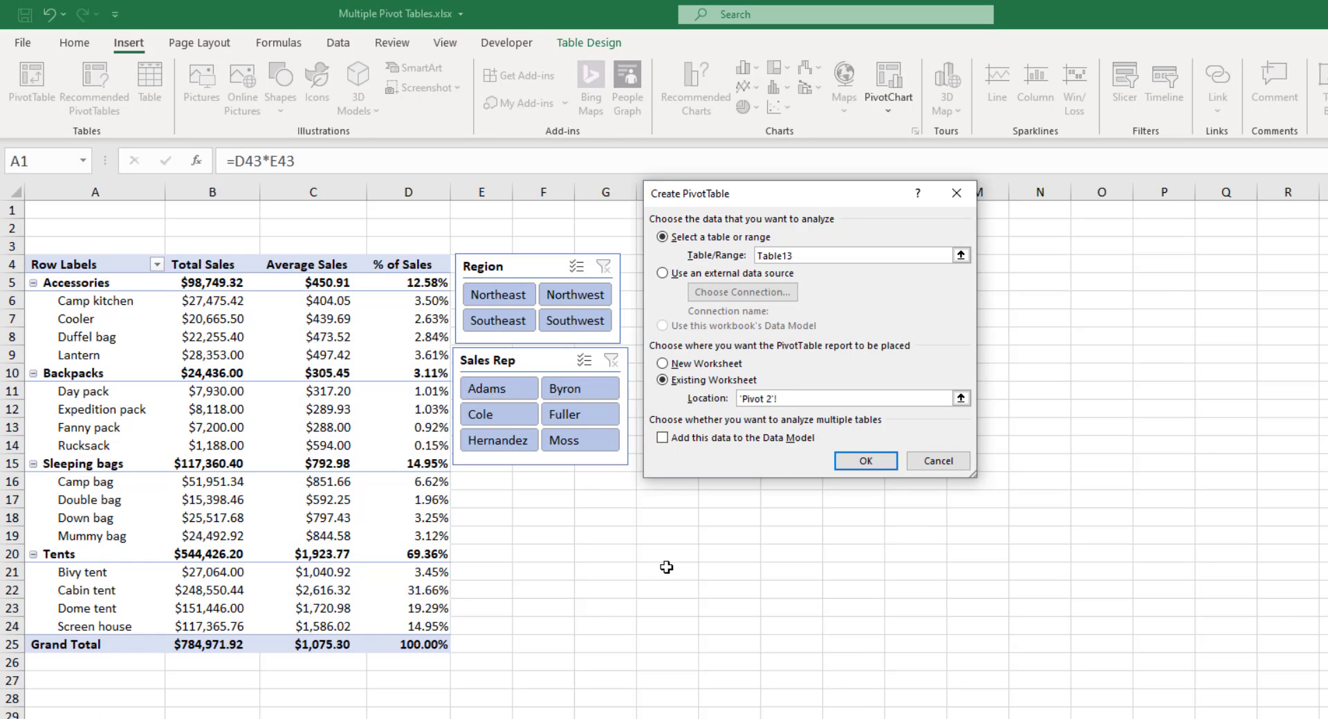
left_click_drag(851, 201, 432, 233)
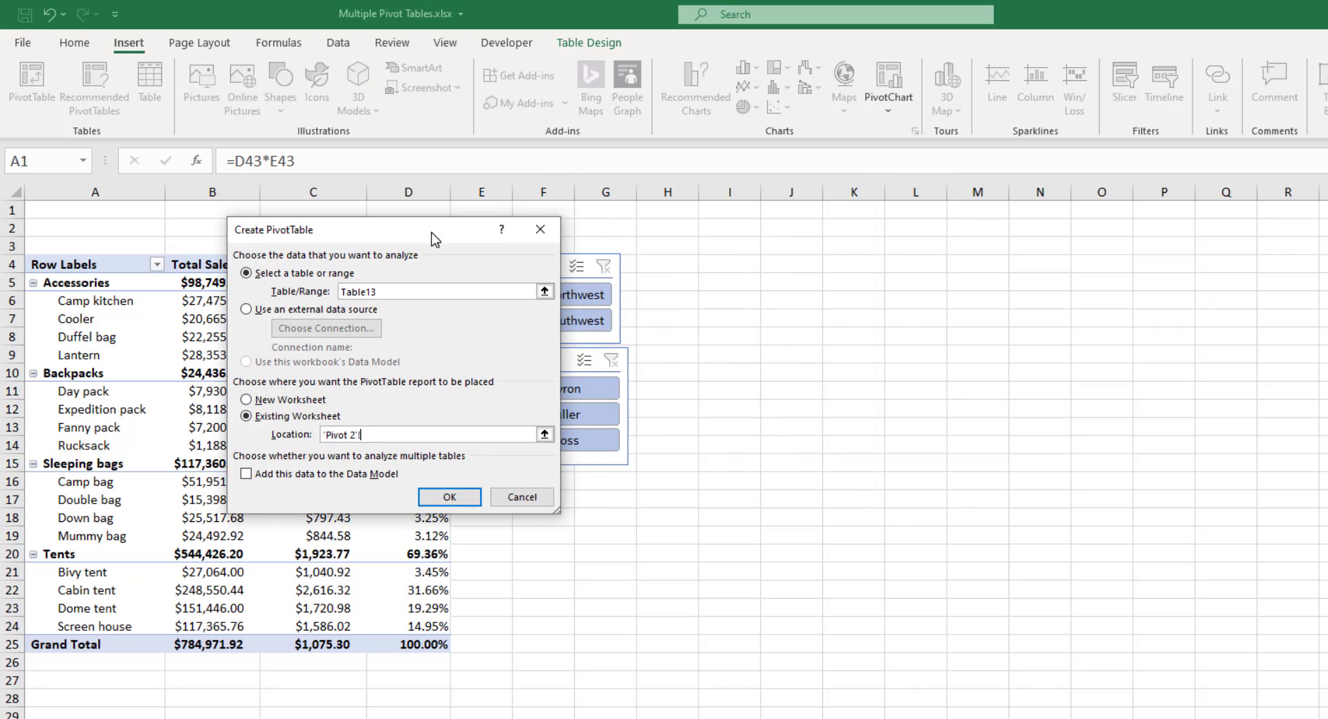
left_click(681, 265)
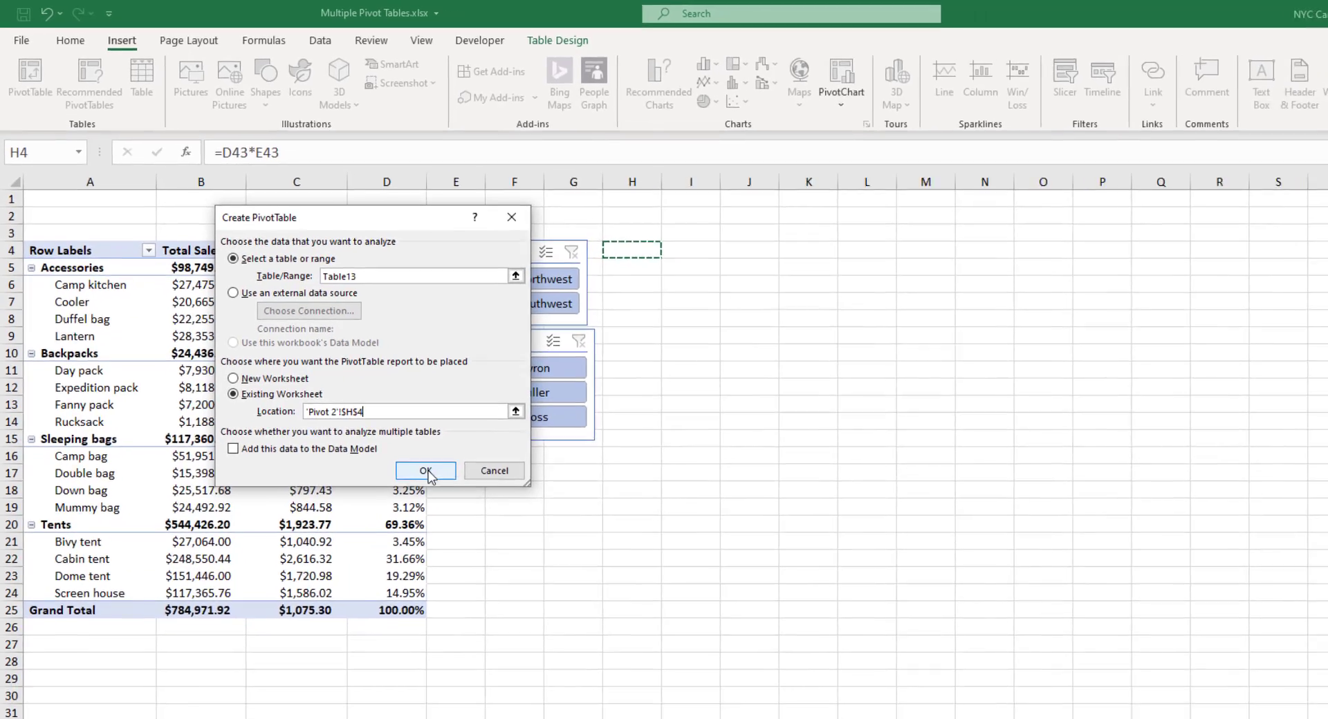
left_click(450, 498)
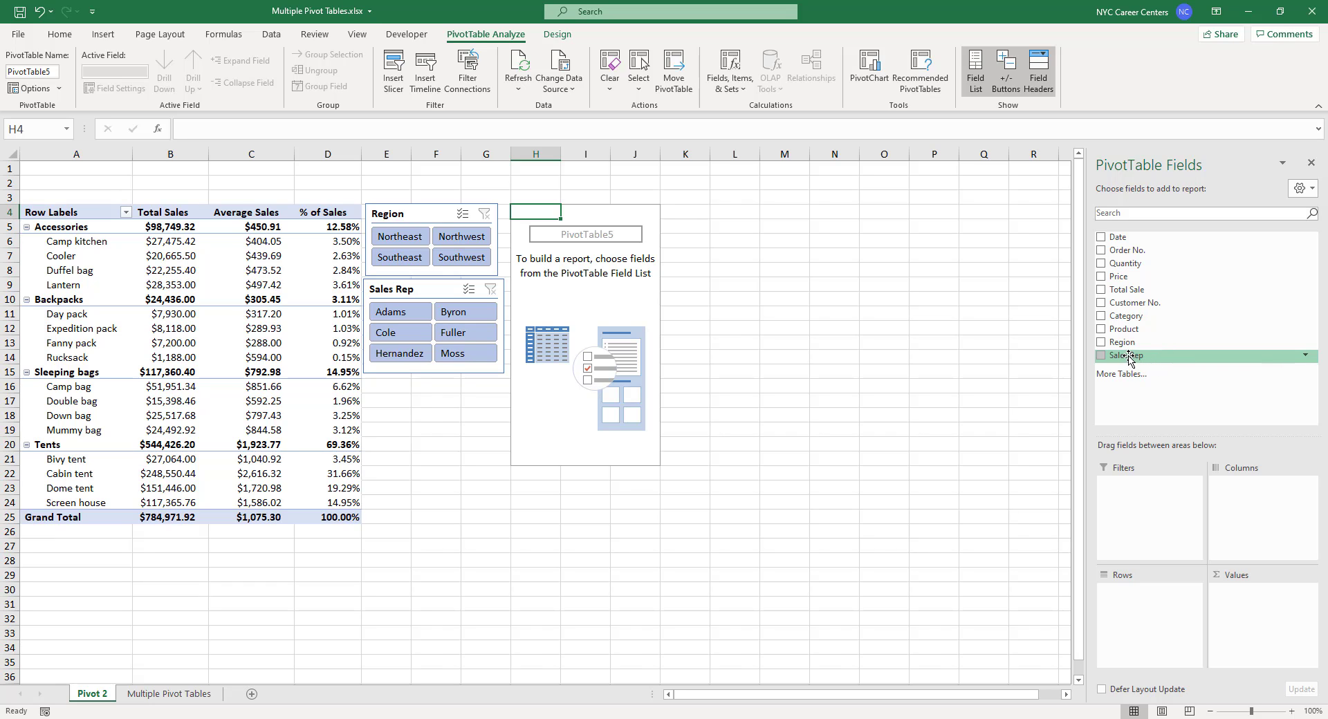
Add Sales Rep to the rows and Total Sale to the values of the new PivotTable
left_click_drag(1129, 358, 1136, 594)
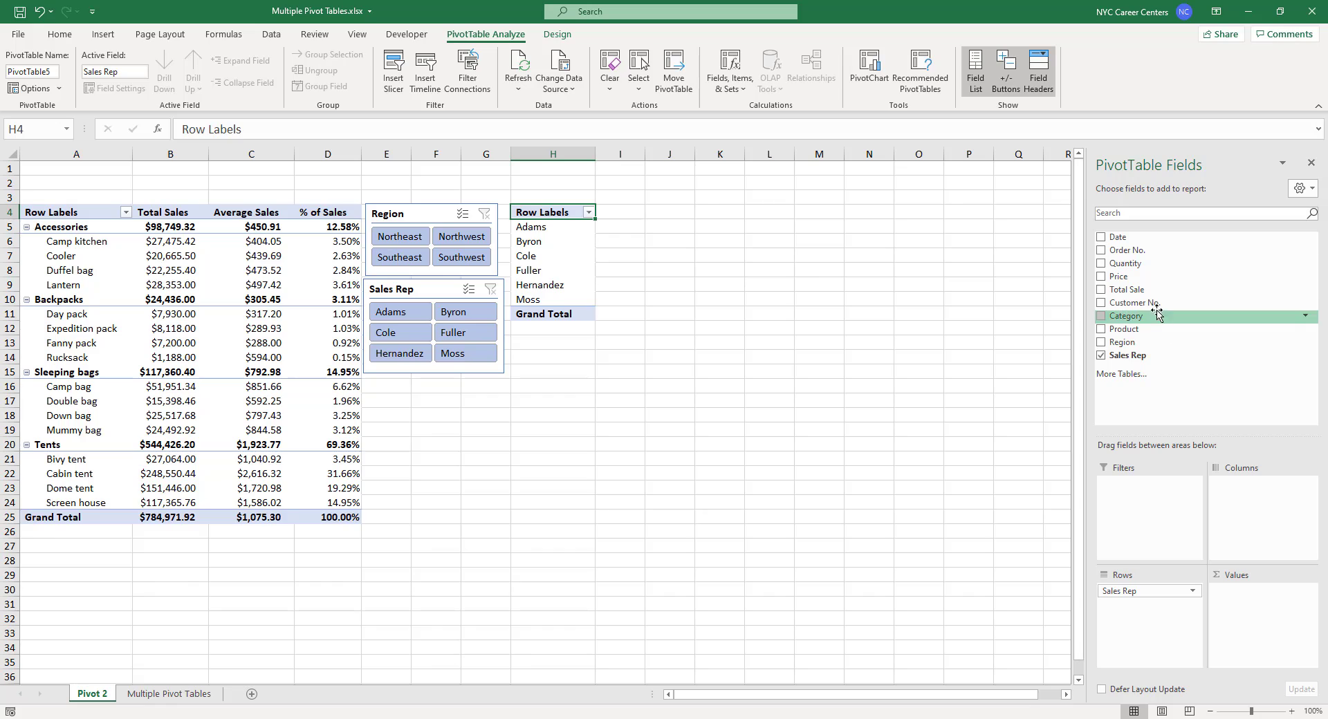
left_click_drag(1138, 290, 1279, 609)
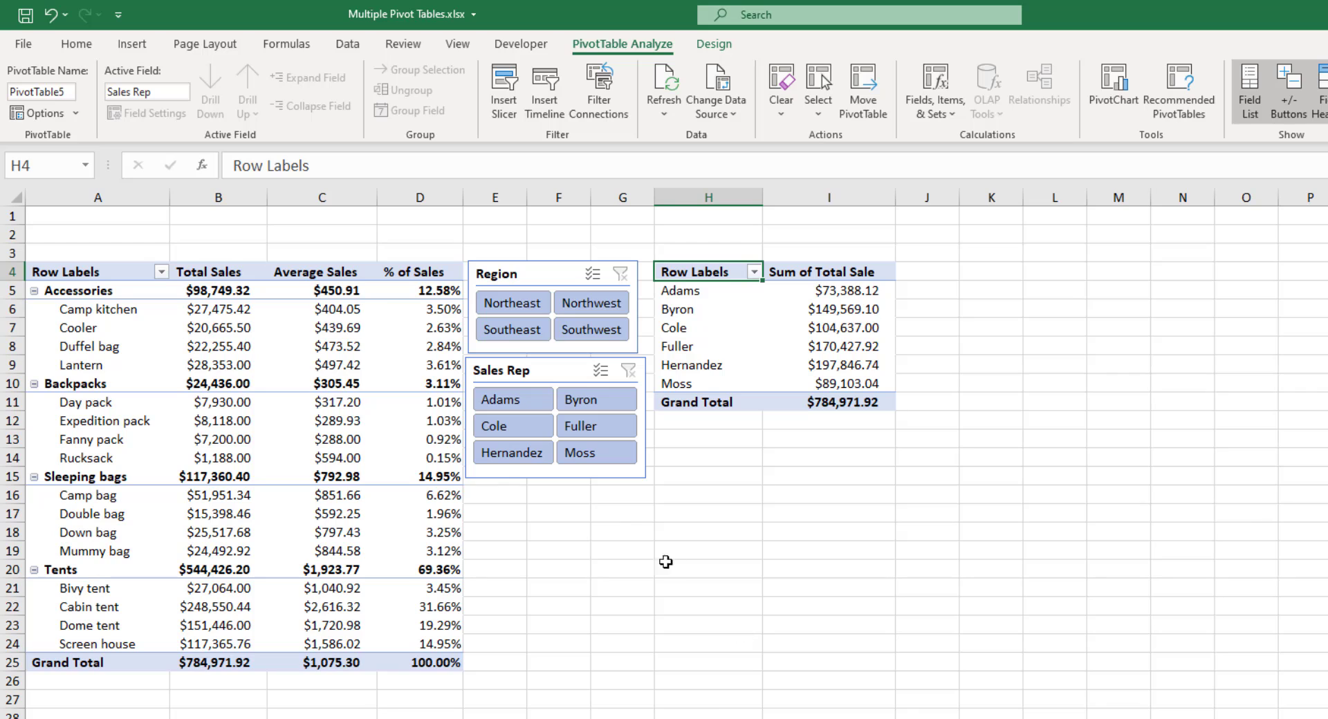
Test the Sales Rep slicer with the first- and second-listed reps in turn, and clear its filter
left_click(509, 409)
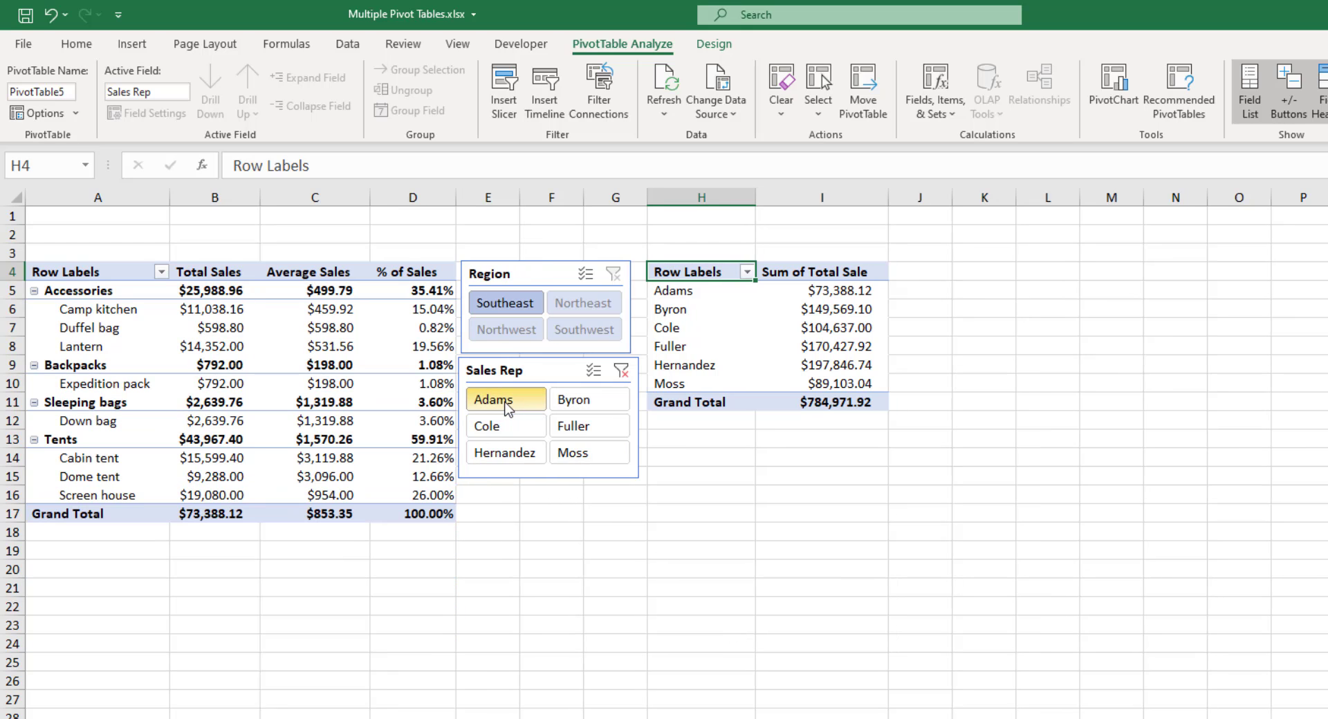
left_click(574, 404)
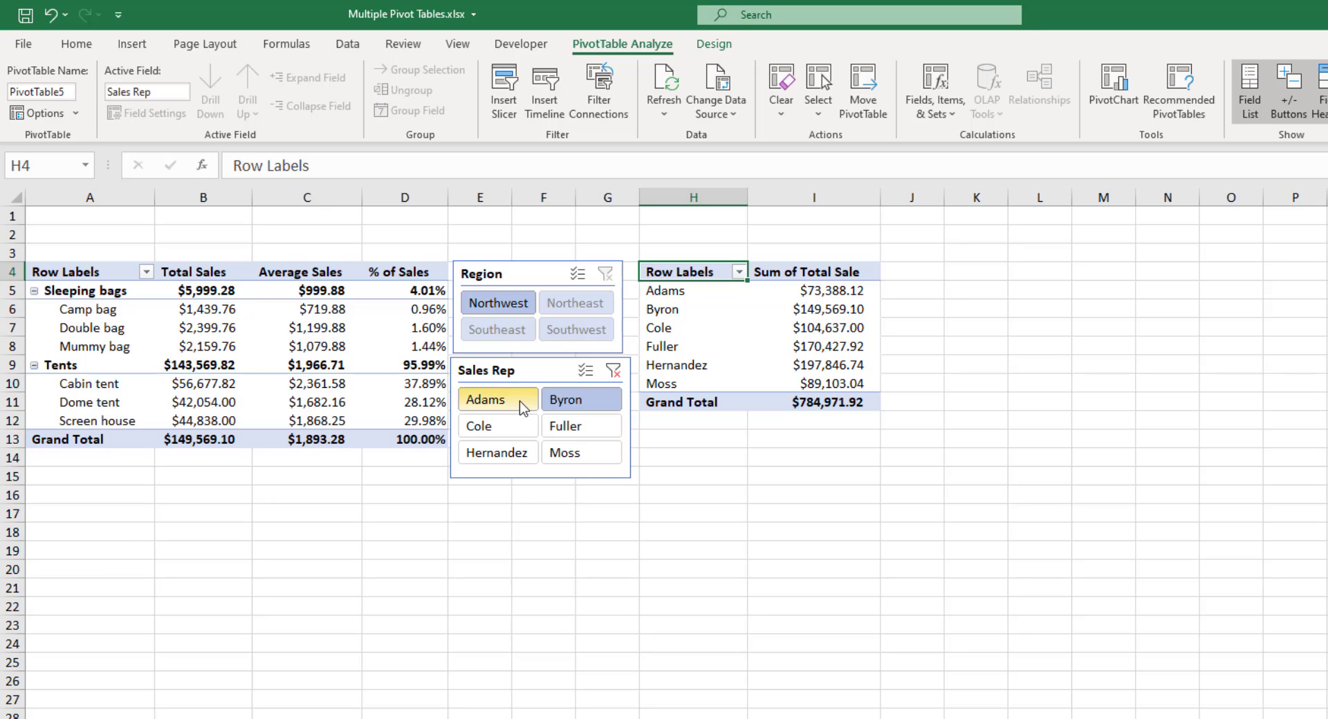
left_click(613, 372)
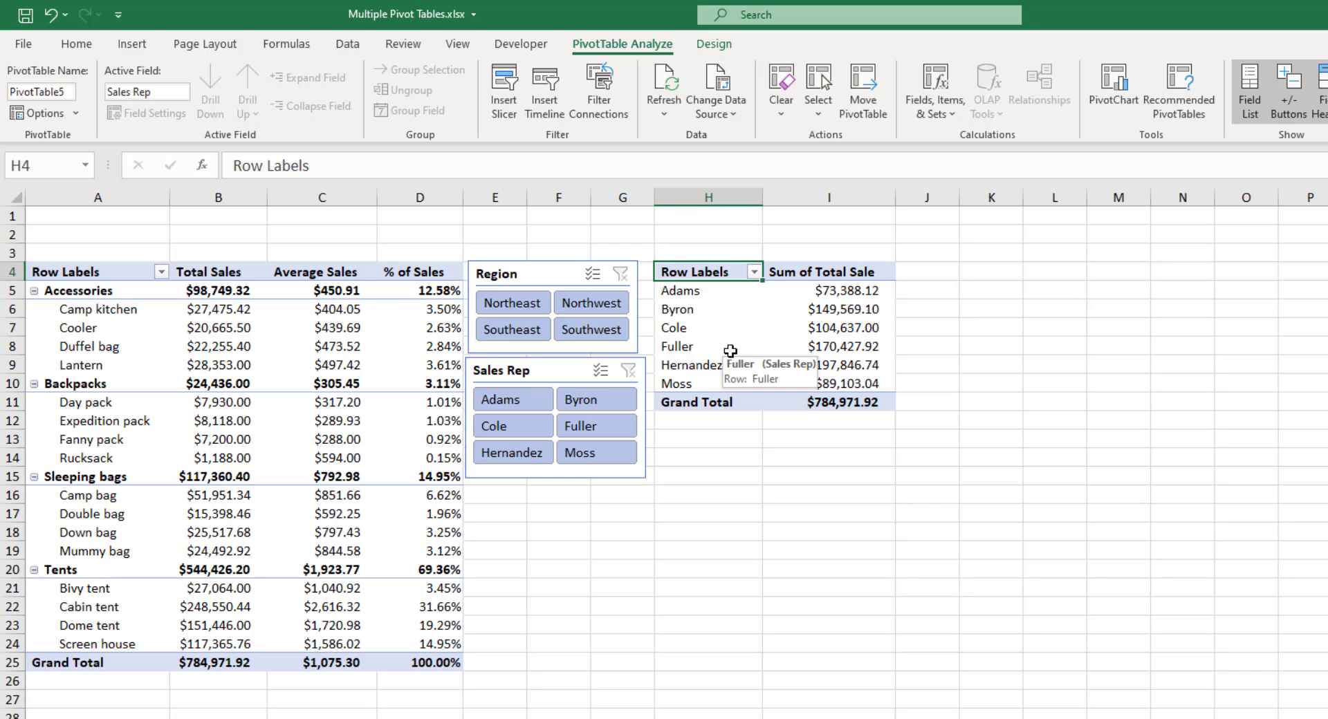
Connect the Sales Rep slicer to PivotTable5 in addition to PivotTable4 through its report connections
left_click(546, 371)
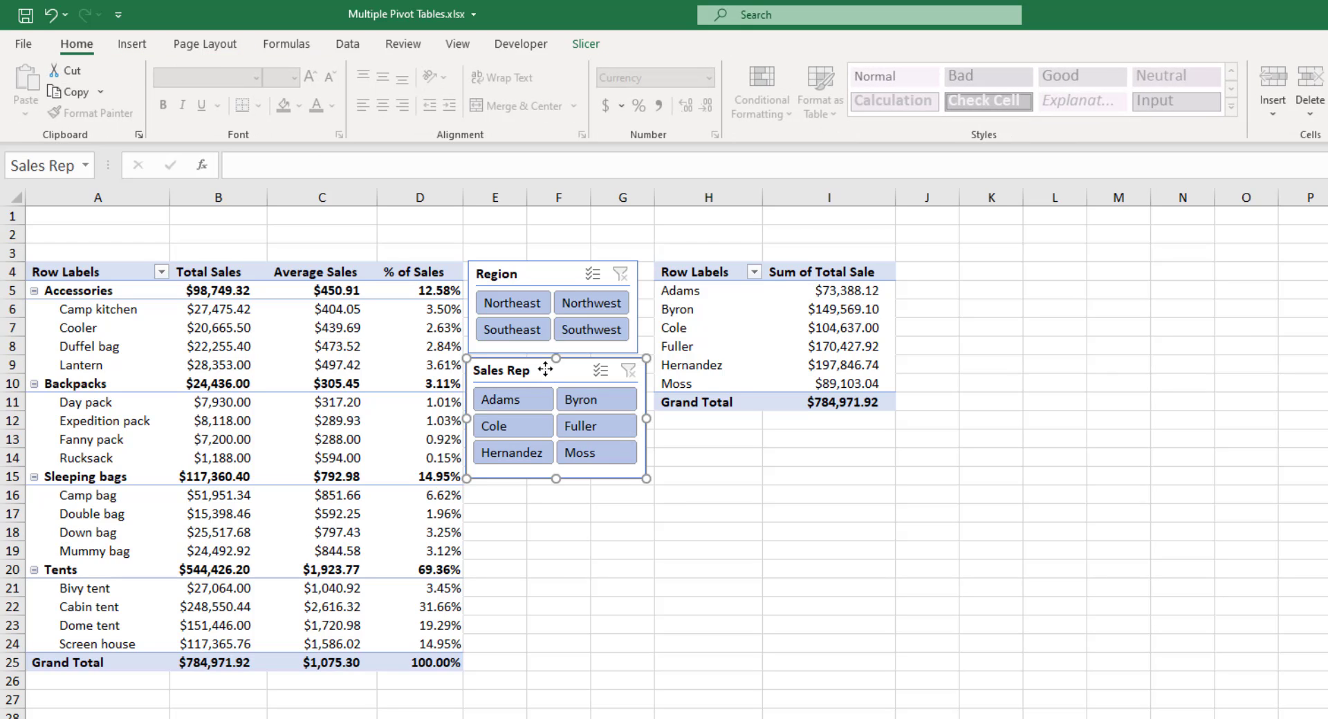
left_click(585, 46)
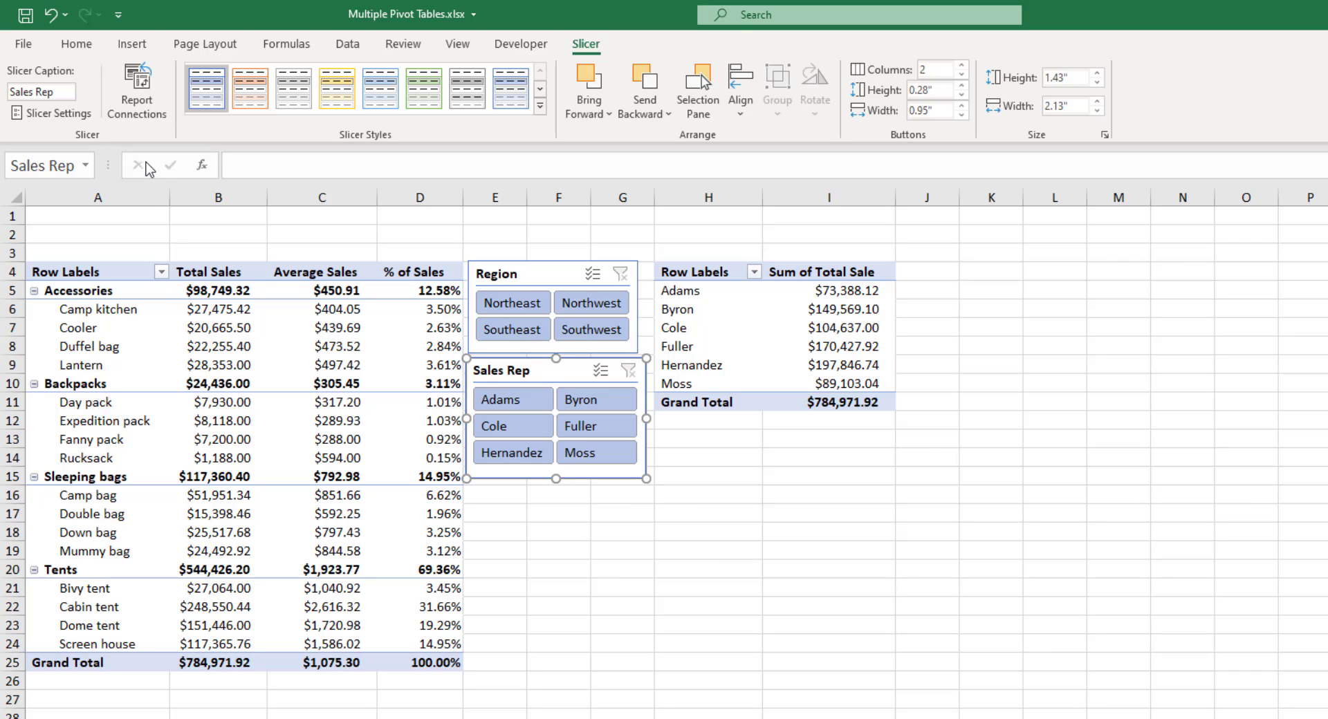
left_click(137, 107)
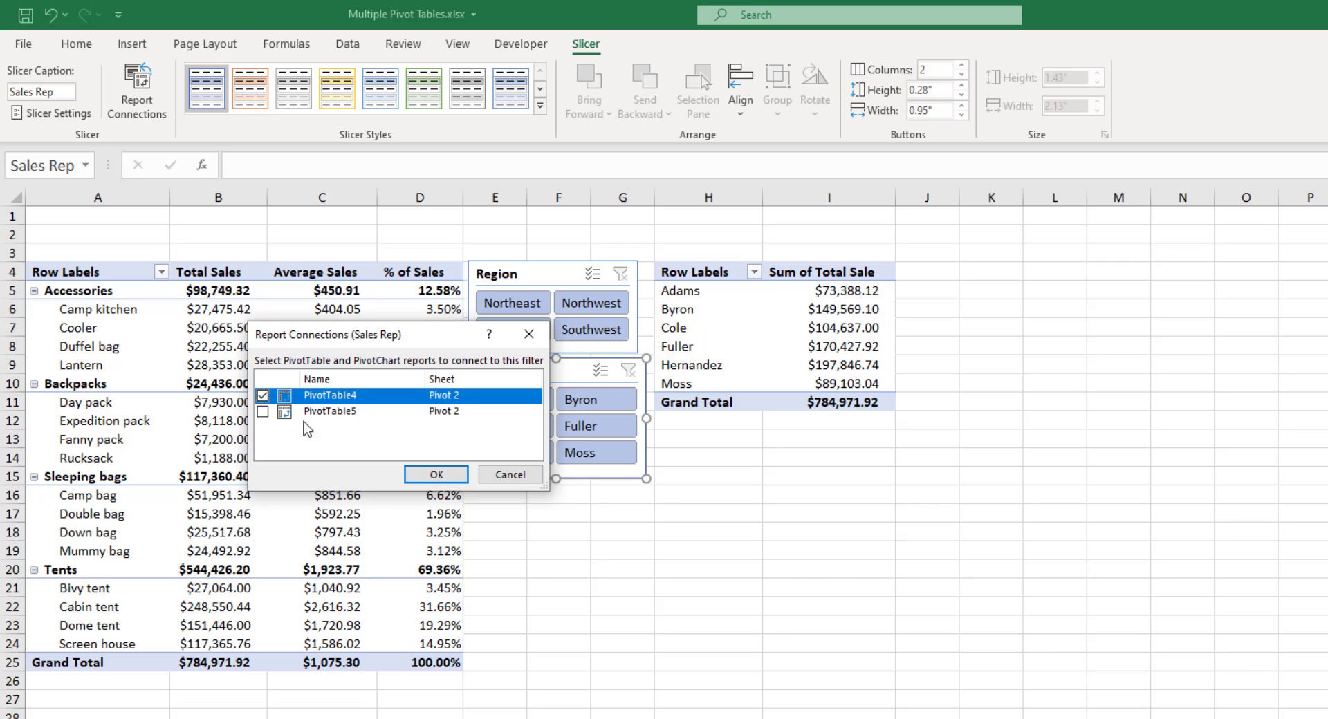
left_click(263, 413)
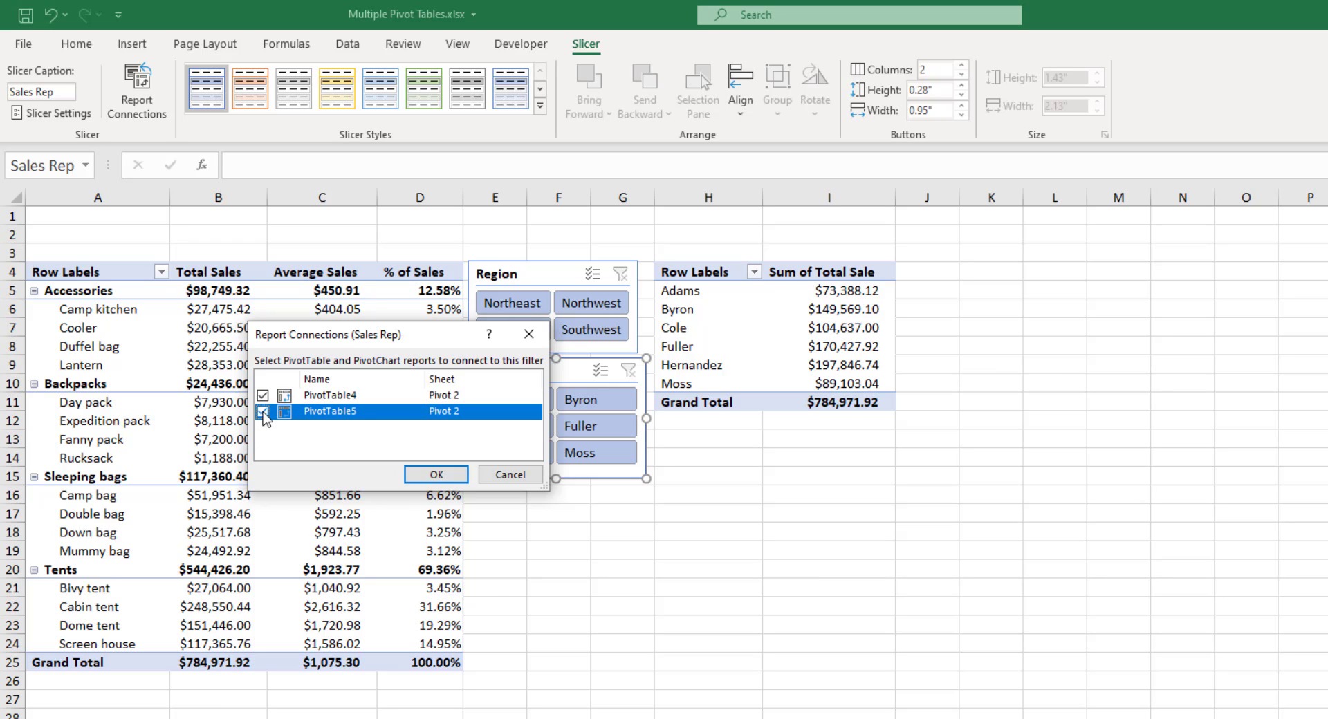
left_click(436, 476)
Connect the Region slicer to PivotTable5 as well, keeping its connection to PivotTable4
left_click(570, 285)
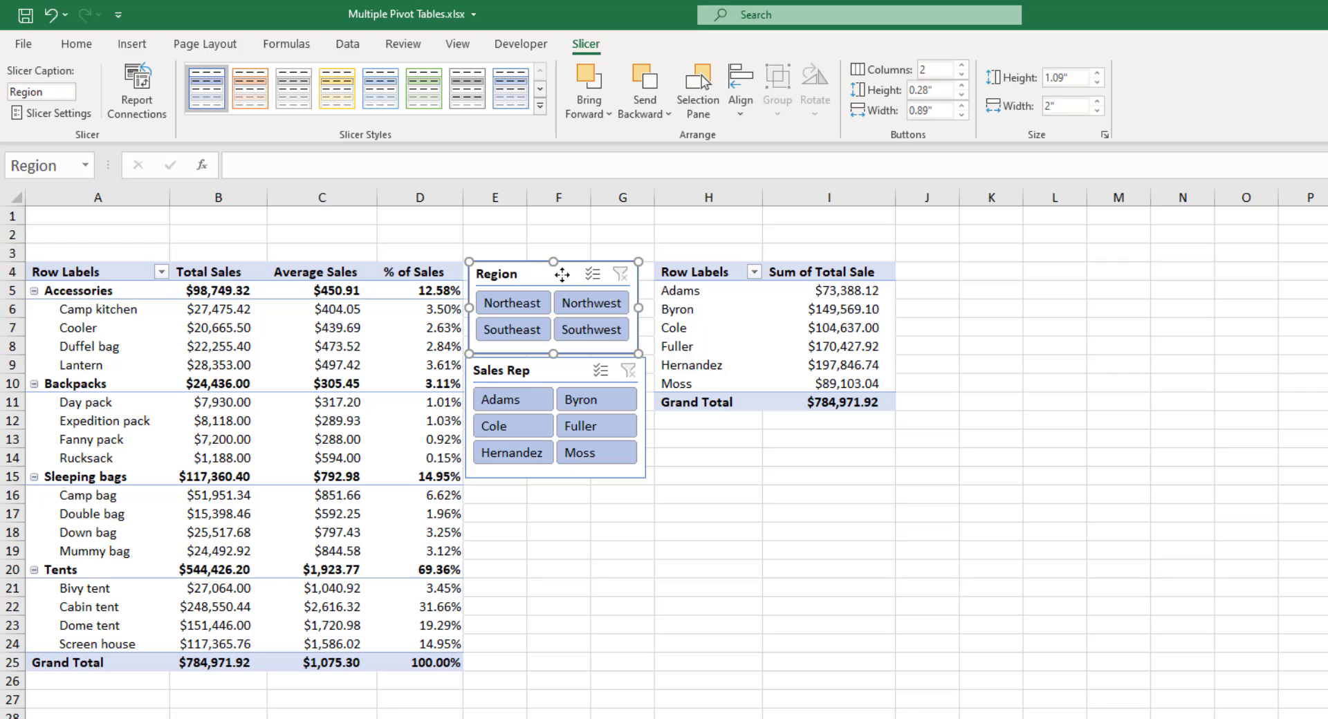
left_click(158, 109)
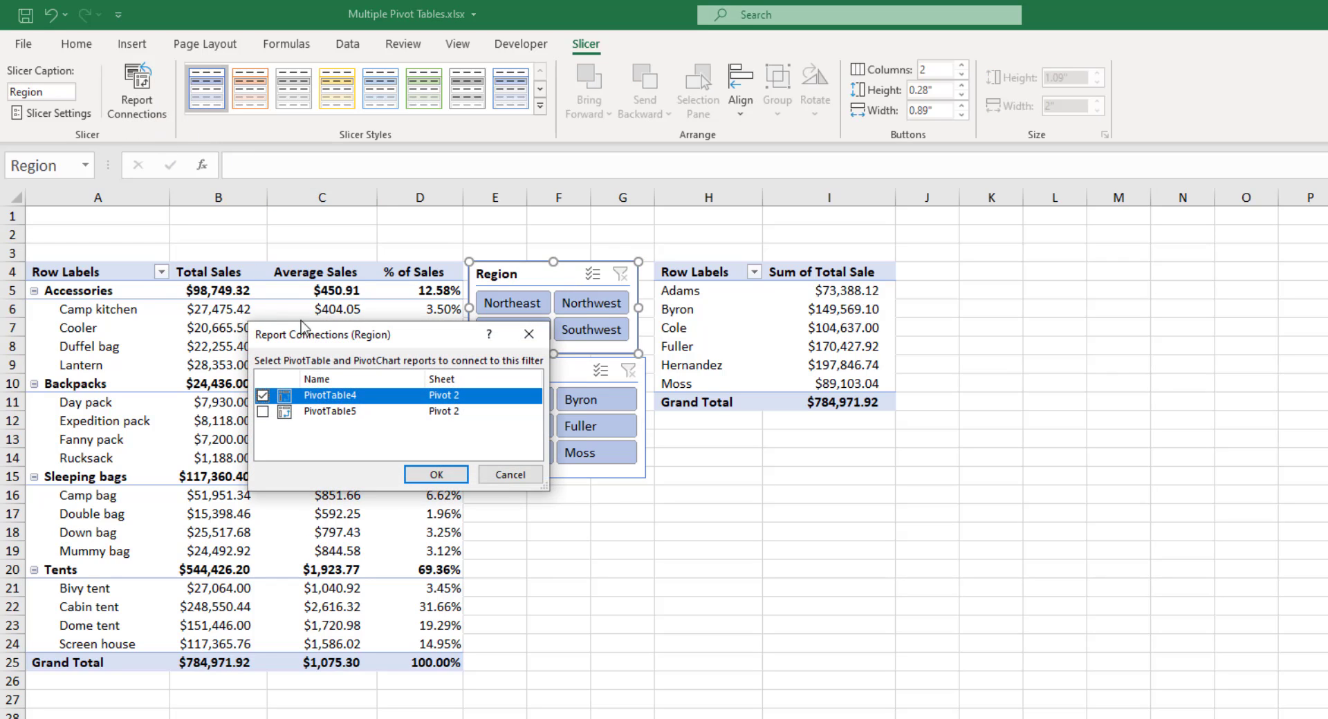
left_click(263, 412)
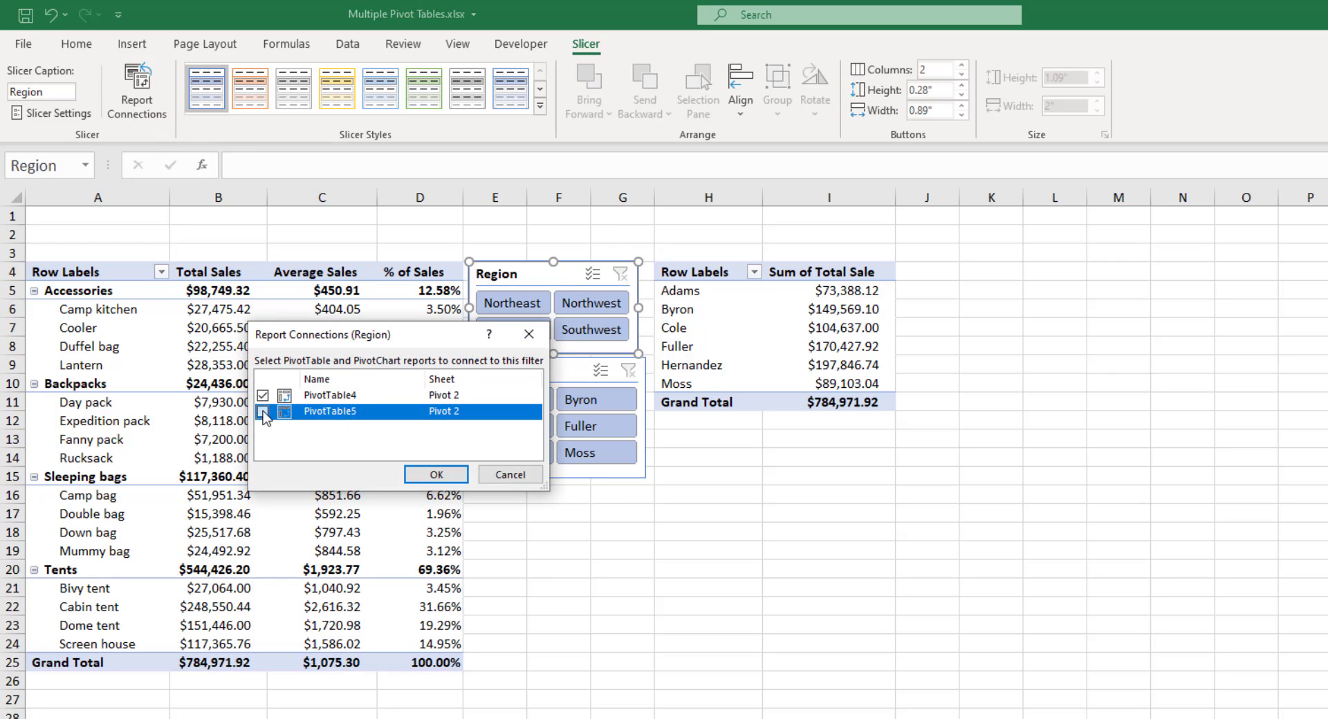
left_click(437, 476)
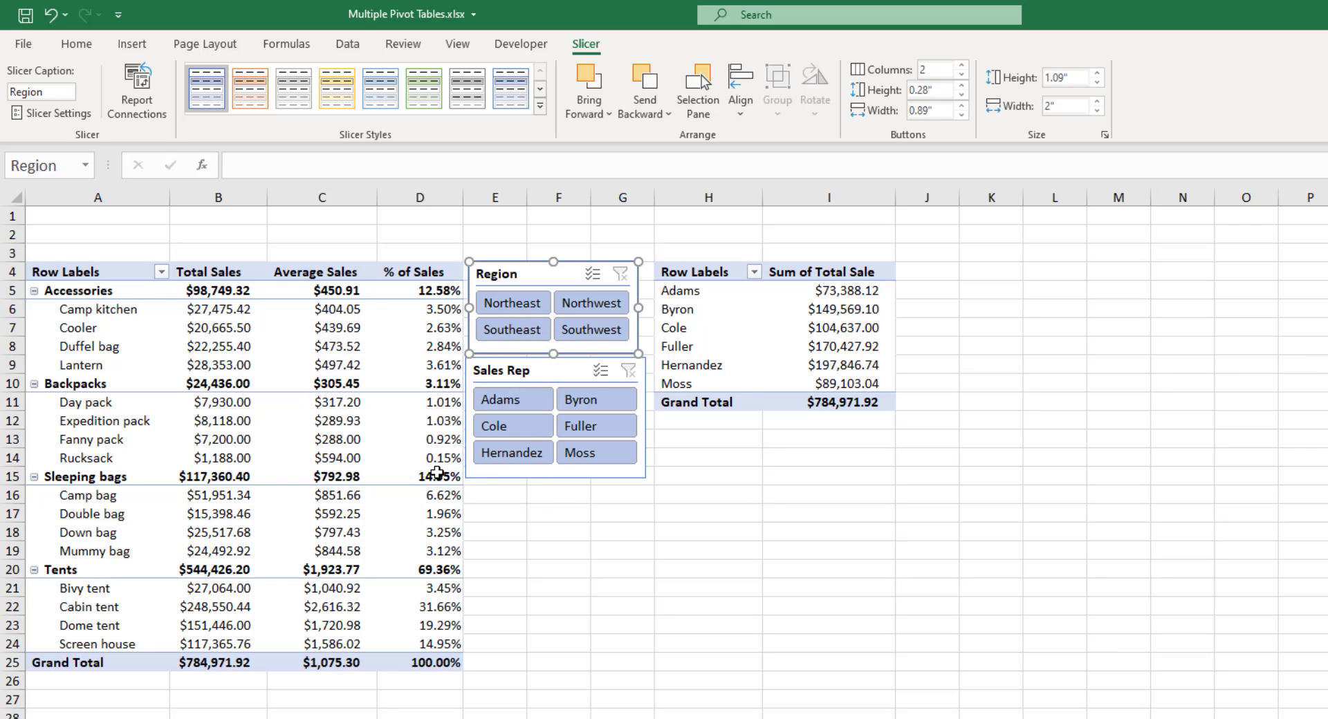
Test the Sales Rep slicer on both PivotTables with the first four listed reps in turn, and clear its filter
left_click(512, 406)
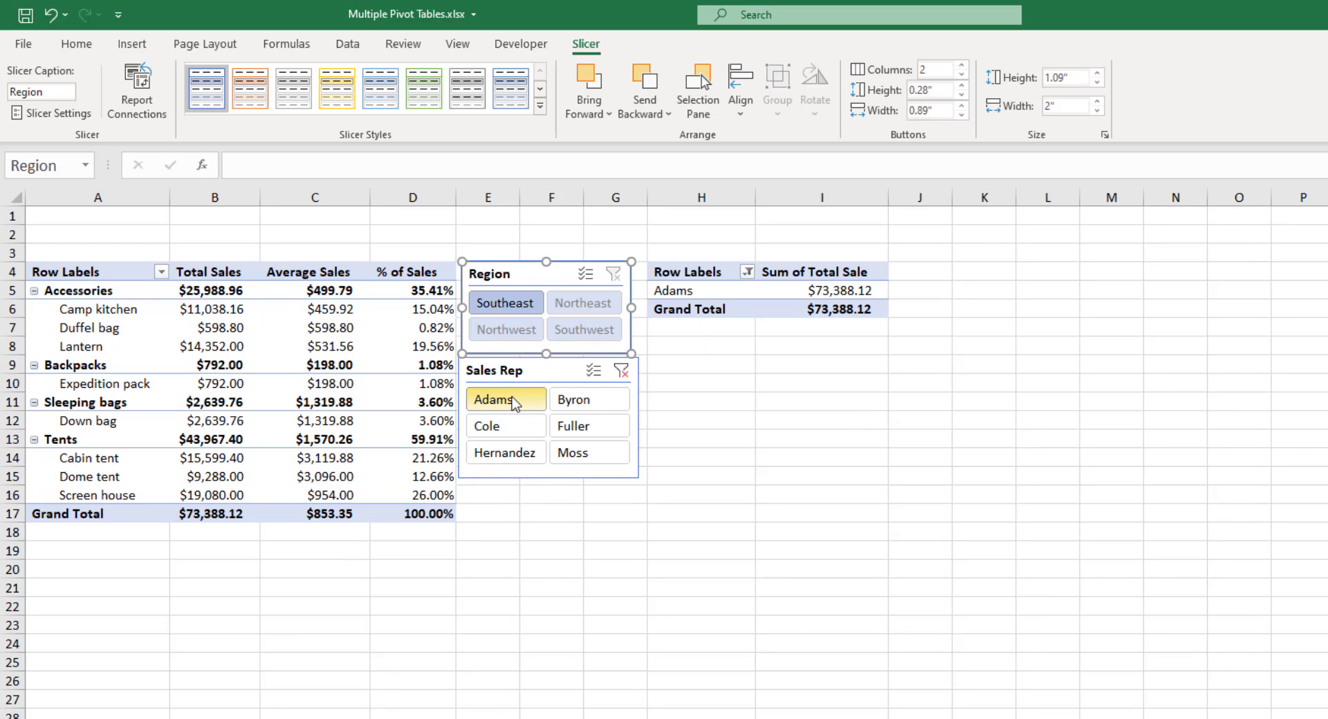
left_click(585, 401)
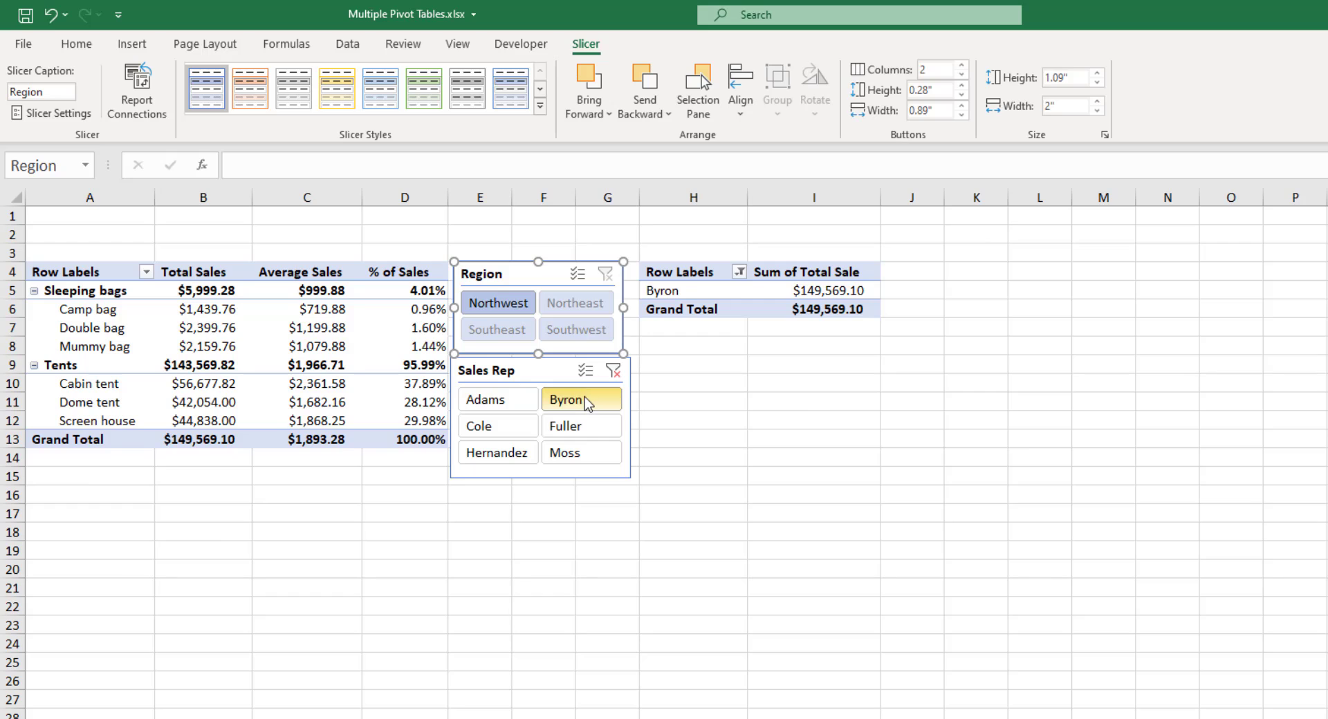
left_click(505, 433)
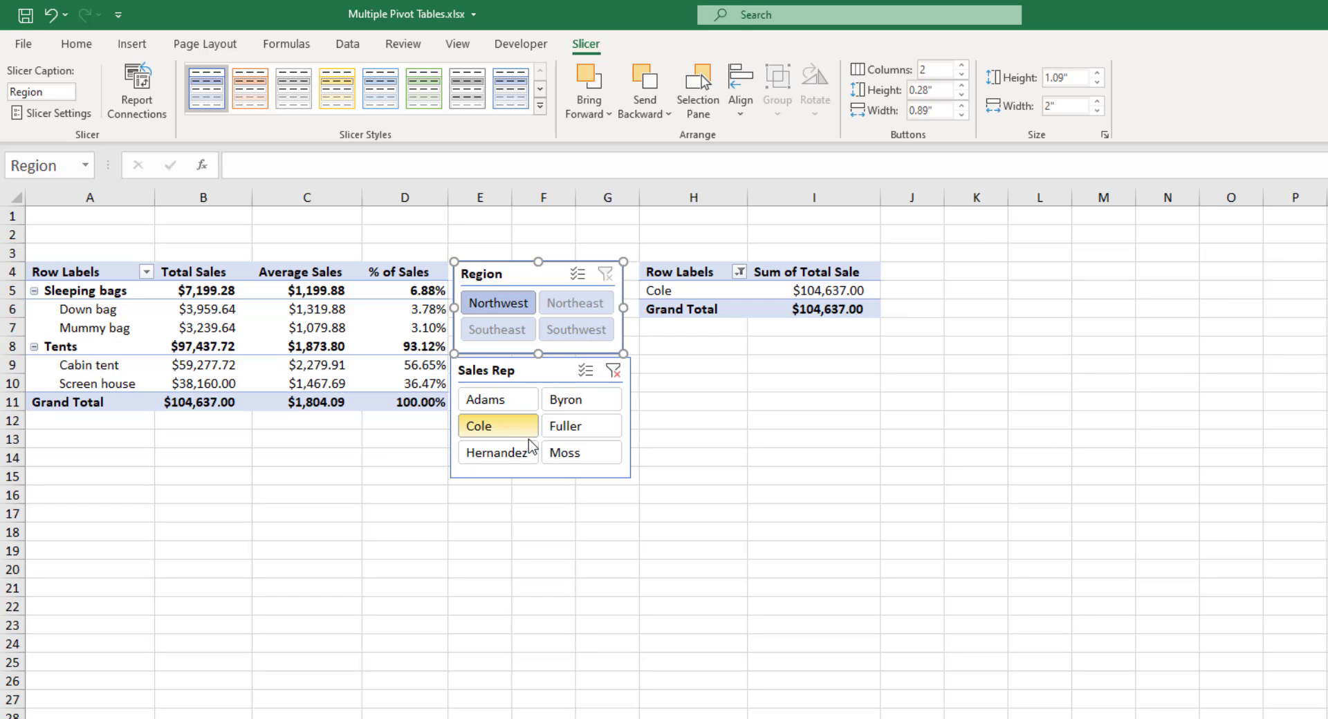
left_click(574, 438)
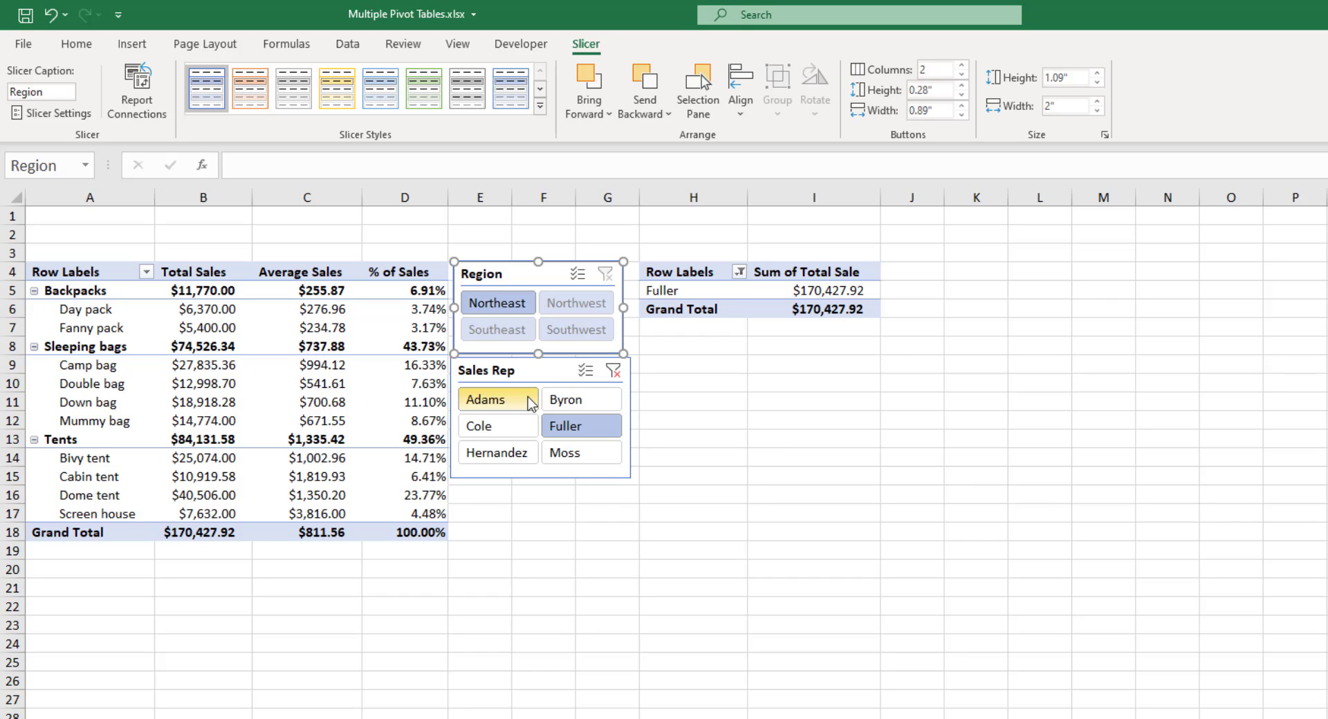
left_click(613, 373)
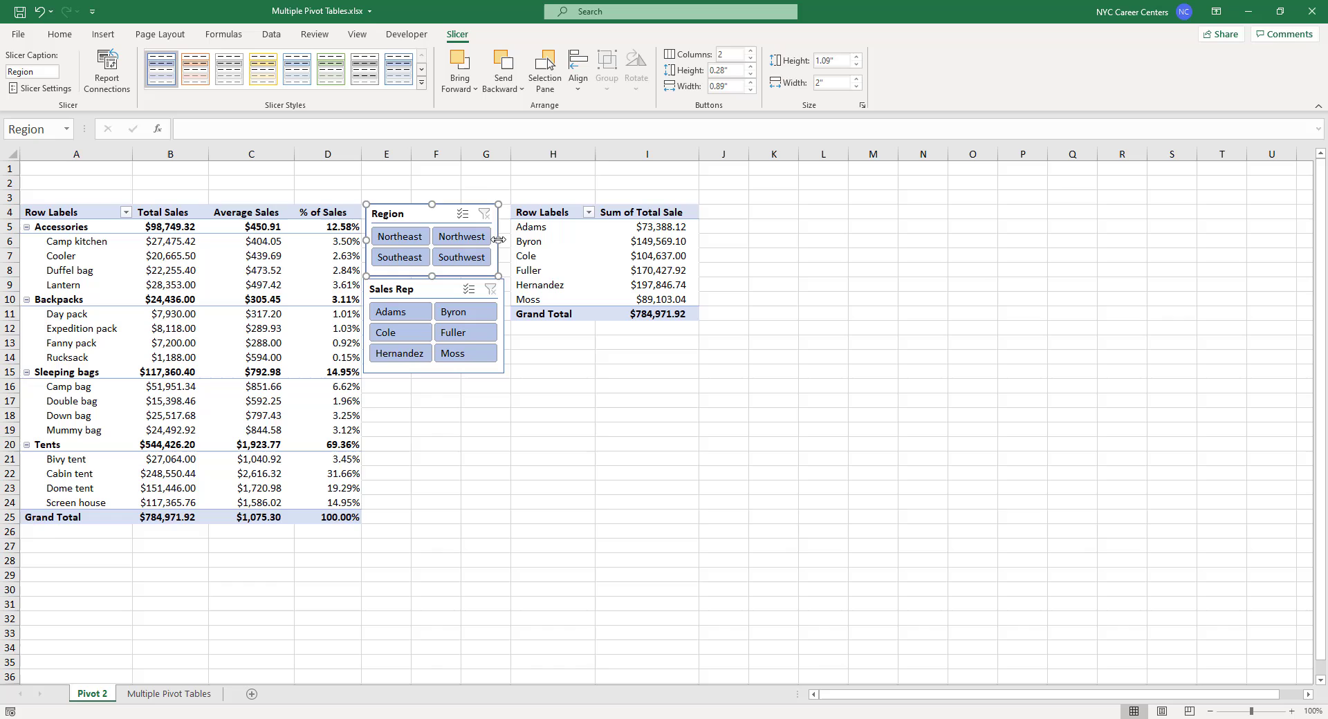
Widen the Region slicer to about 2.08 inches to line up with the Sales Rep slicer, and deselect it
left_click_drag(498, 240, 504, 240)
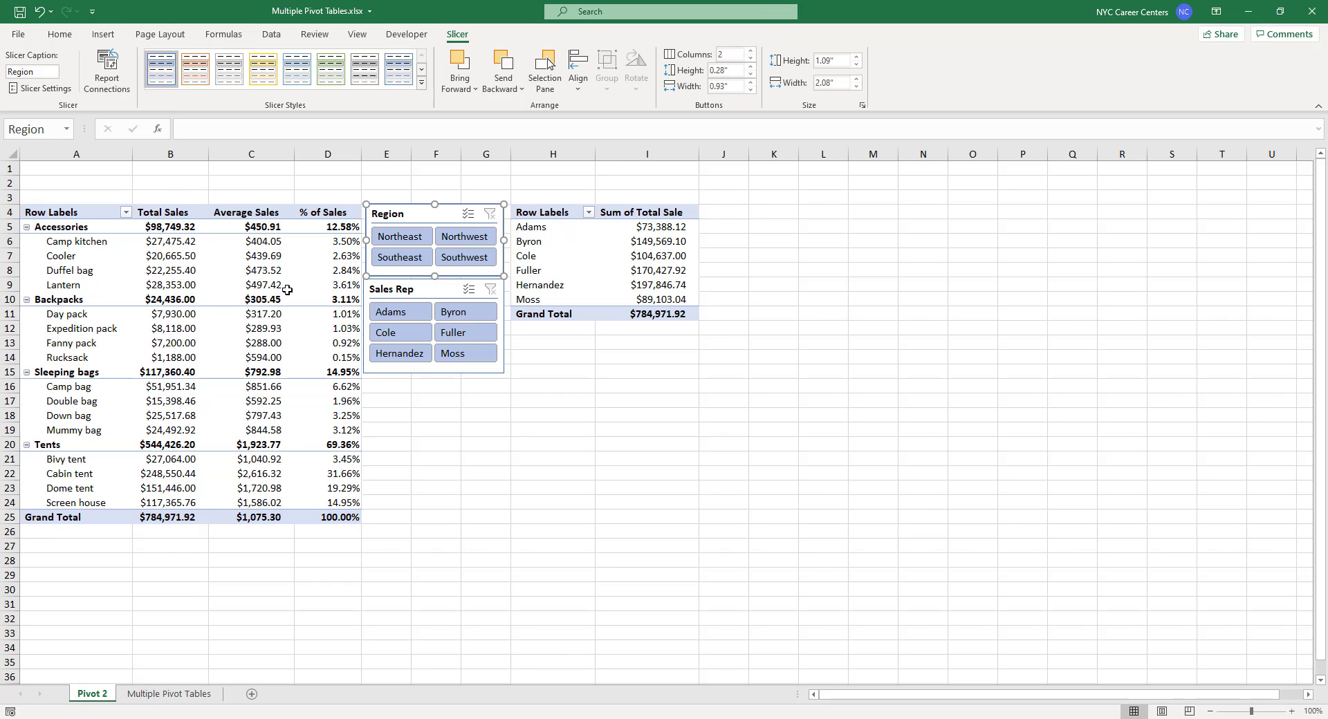
left_click(404, 402)
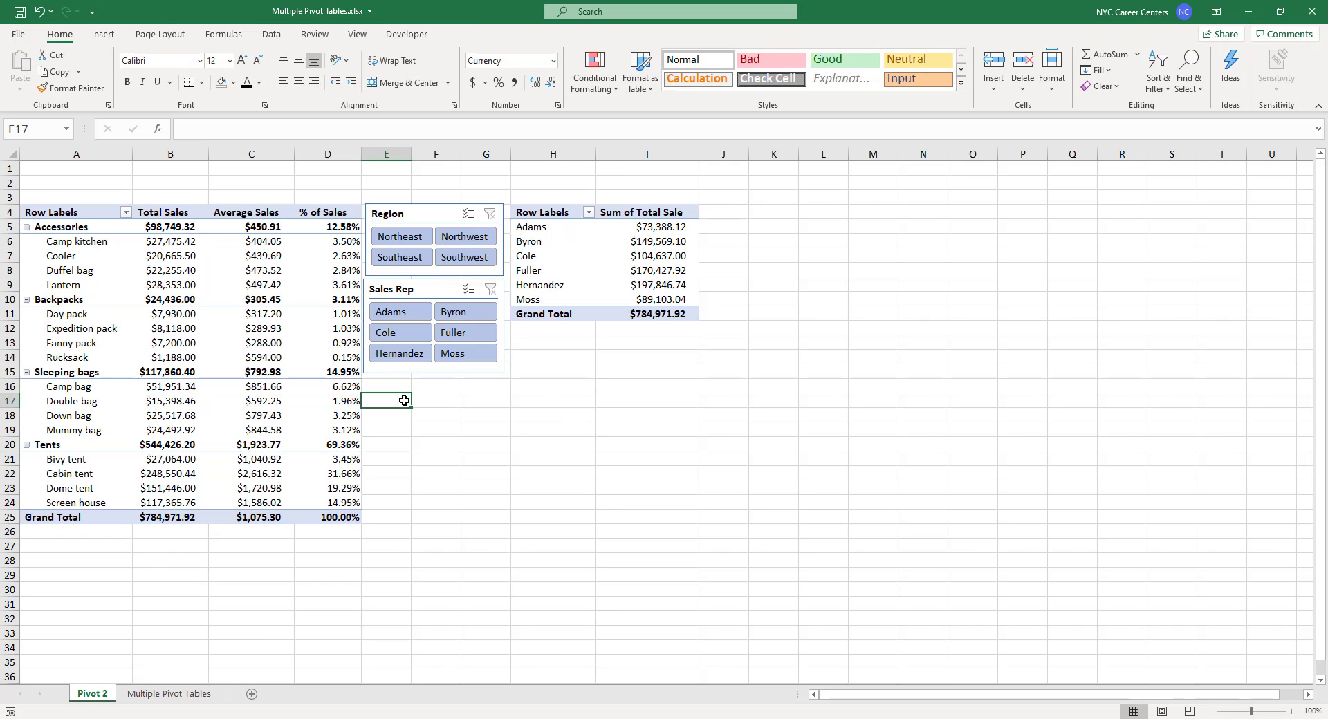